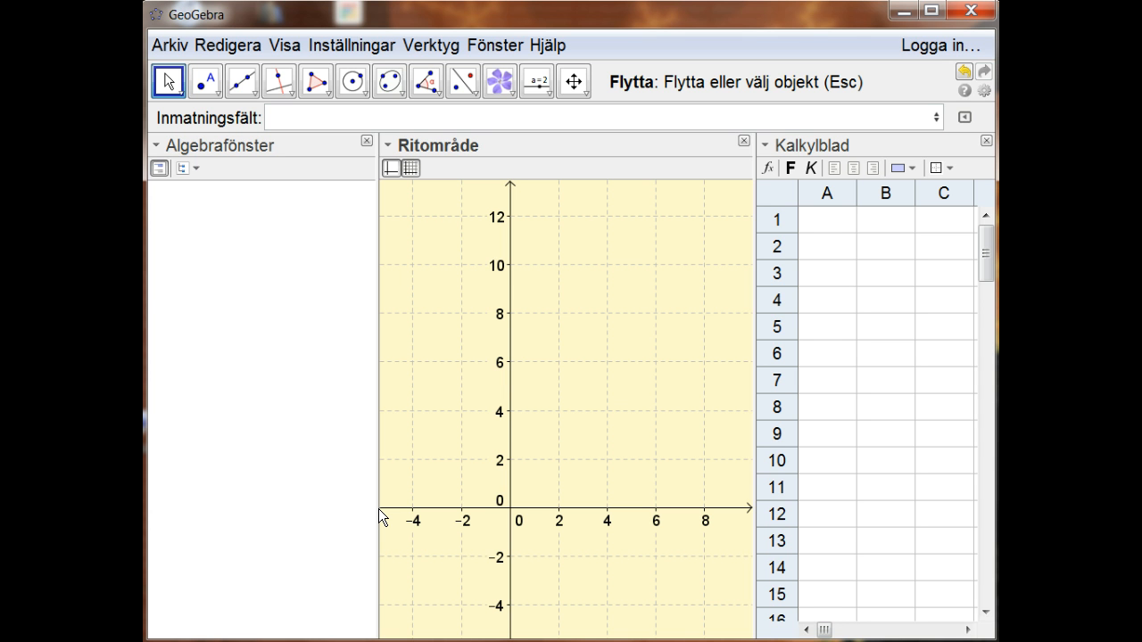
Draw a rectangular polygon with corners at (-4, 12), (8, 12), (8, -4) and (-4, -4).
click(596, 271)
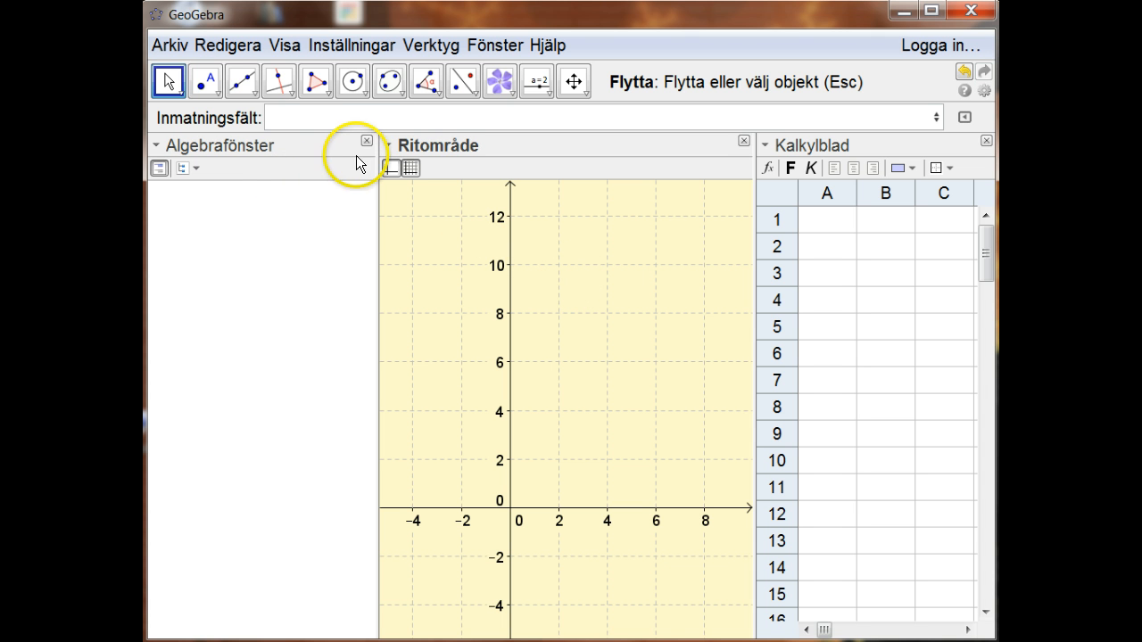
click(316, 81)
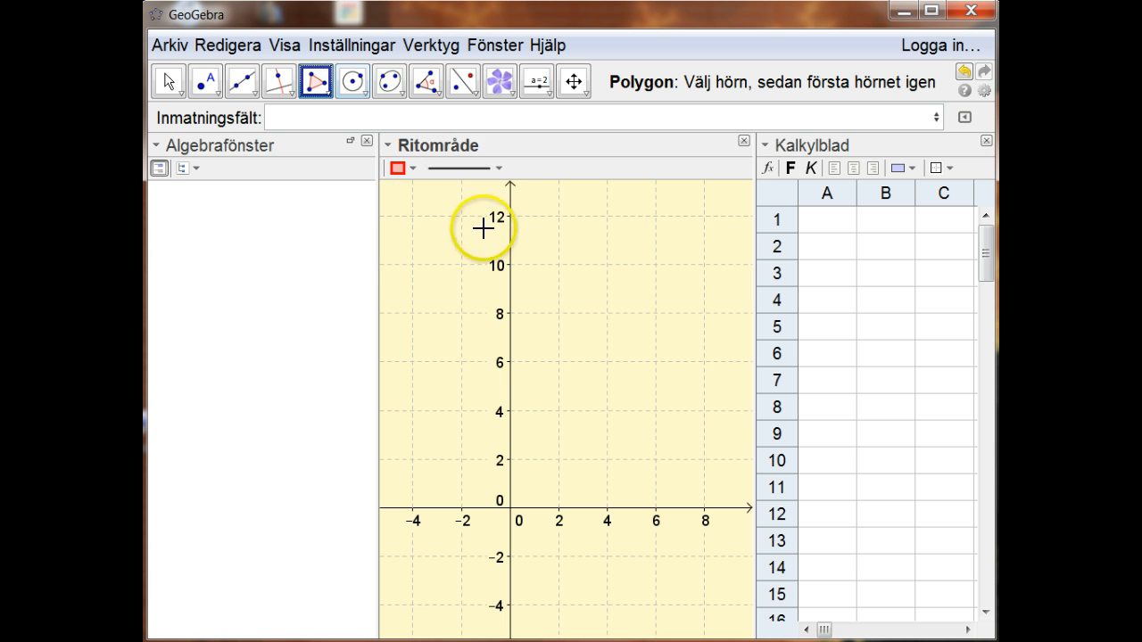
click(413, 217)
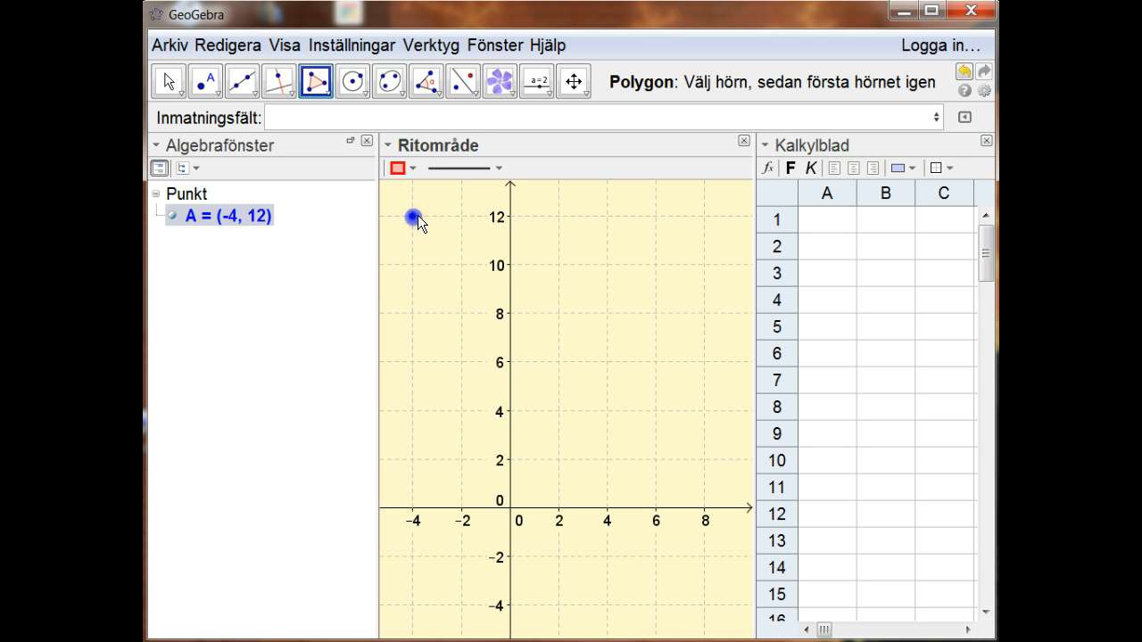
click(703, 216)
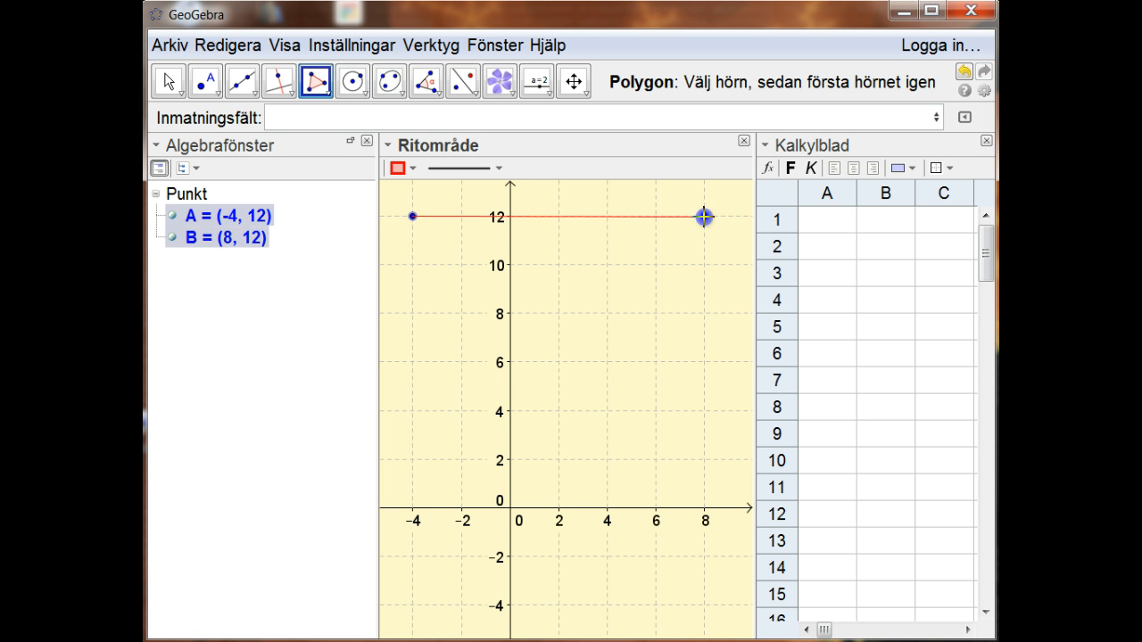
click(704, 604)
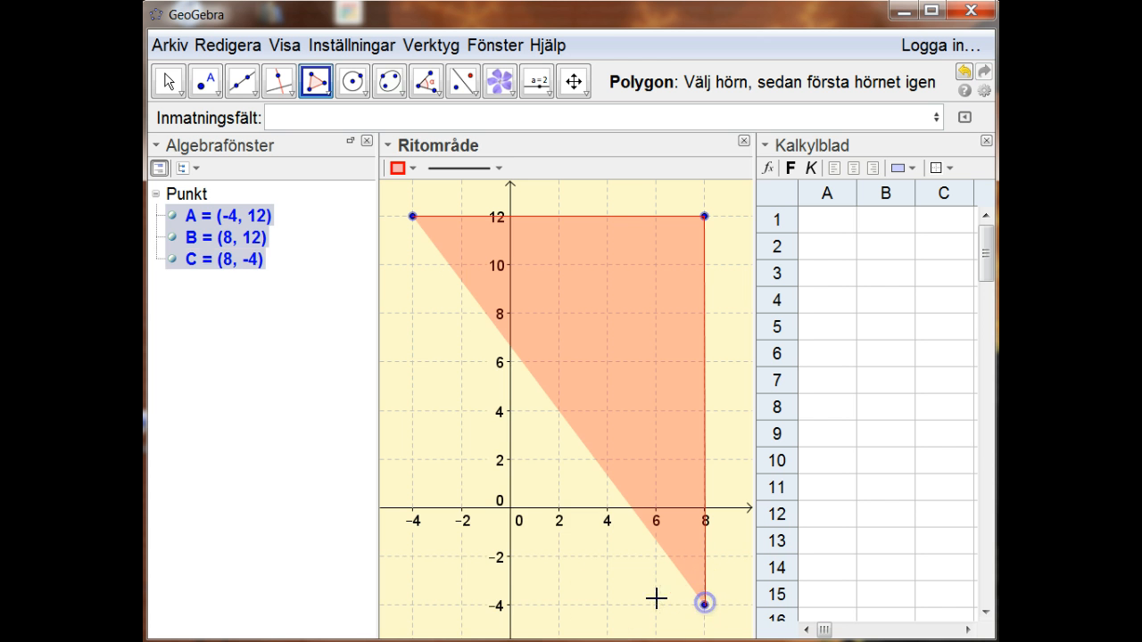
click(413, 604)
click(412, 215)
click(411, 215)
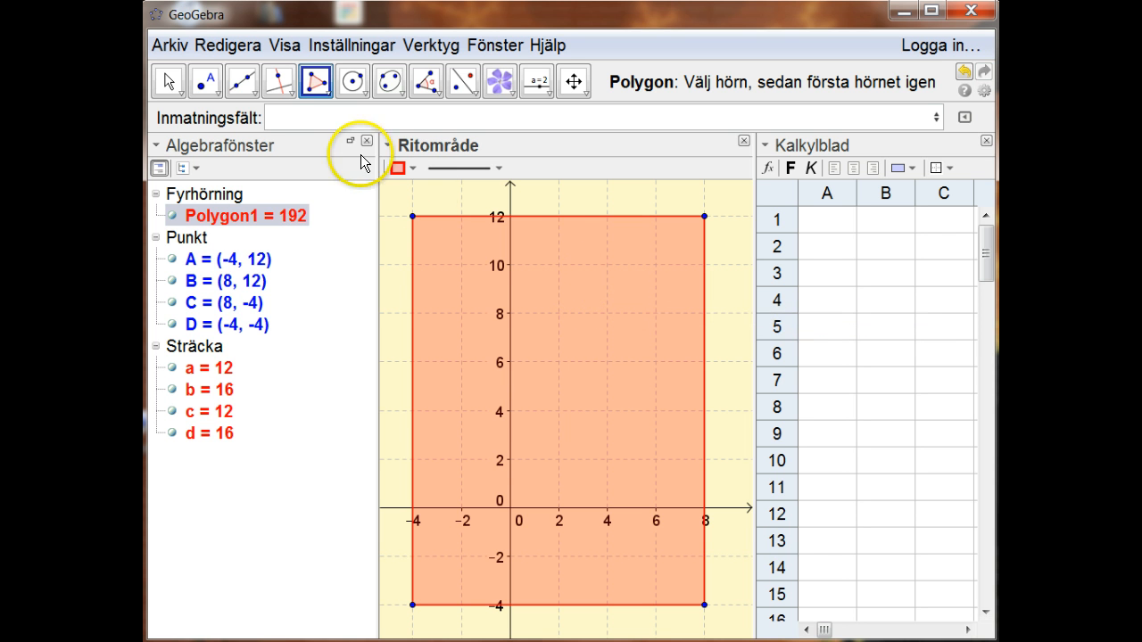
Draw a smaller rectangular polygon inside the first with corners at (-2, 10), (-2, 6), (6, 6) and (6, 10).
click(458, 264)
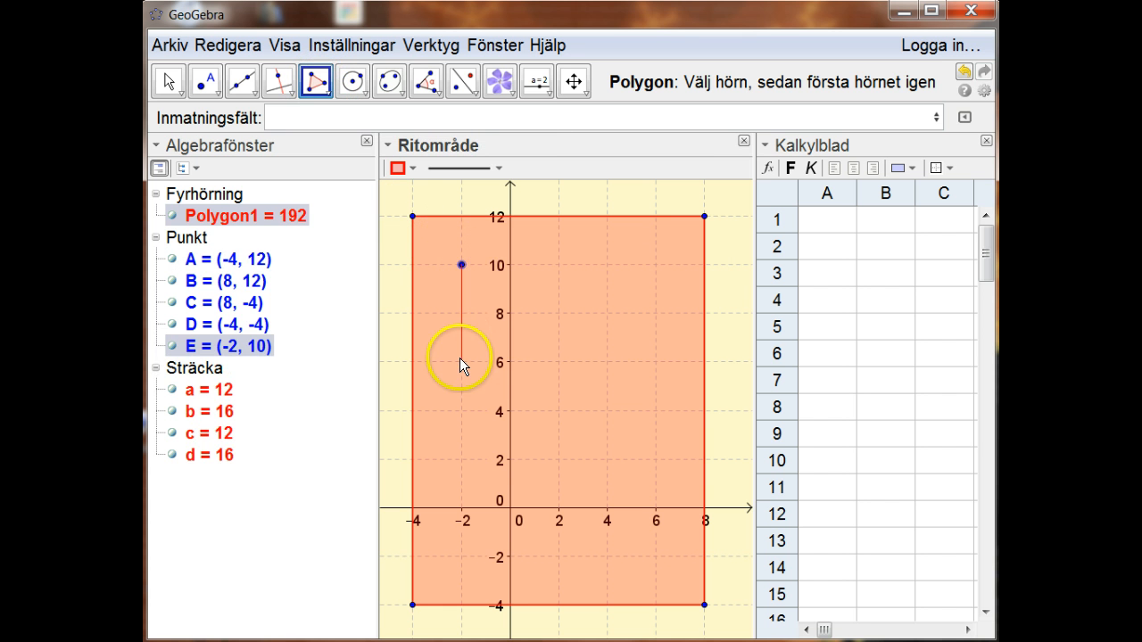
click(461, 361)
click(651, 360)
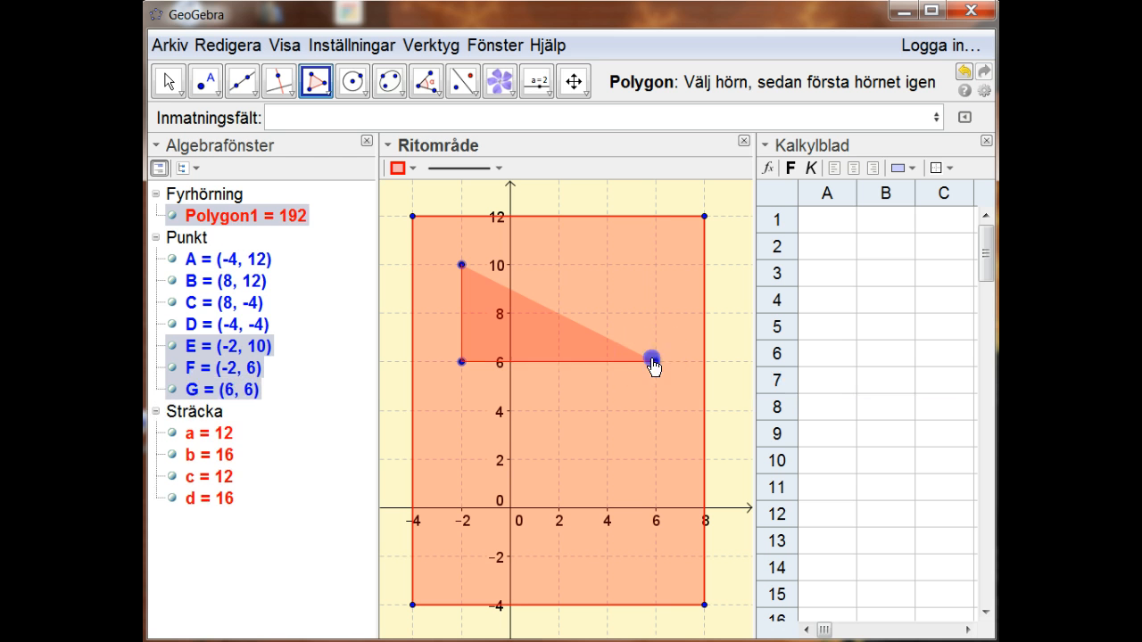
click(648, 265)
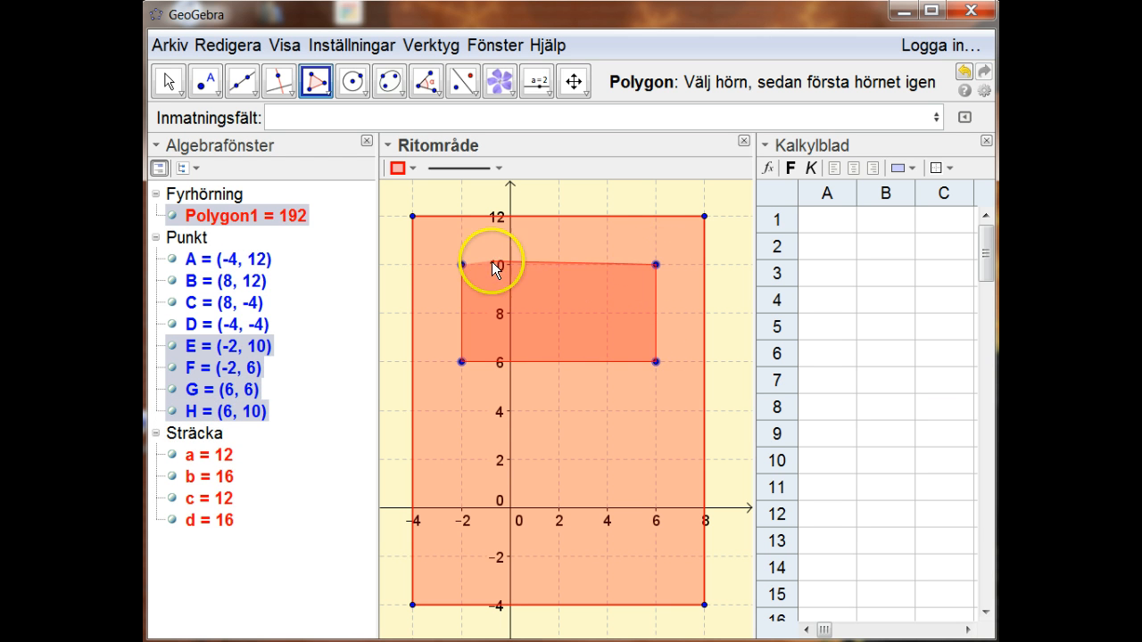
click(464, 264)
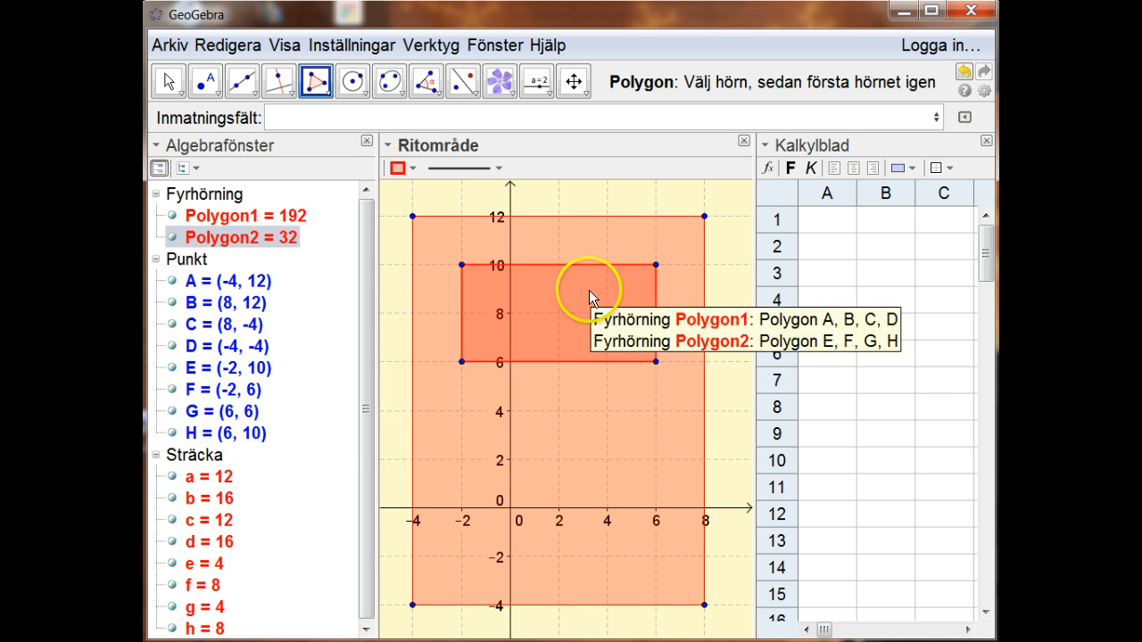
Place a point at (4, 2) and another slightly lower at about x = 1.2, inside the large rectangle.
click(204, 78)
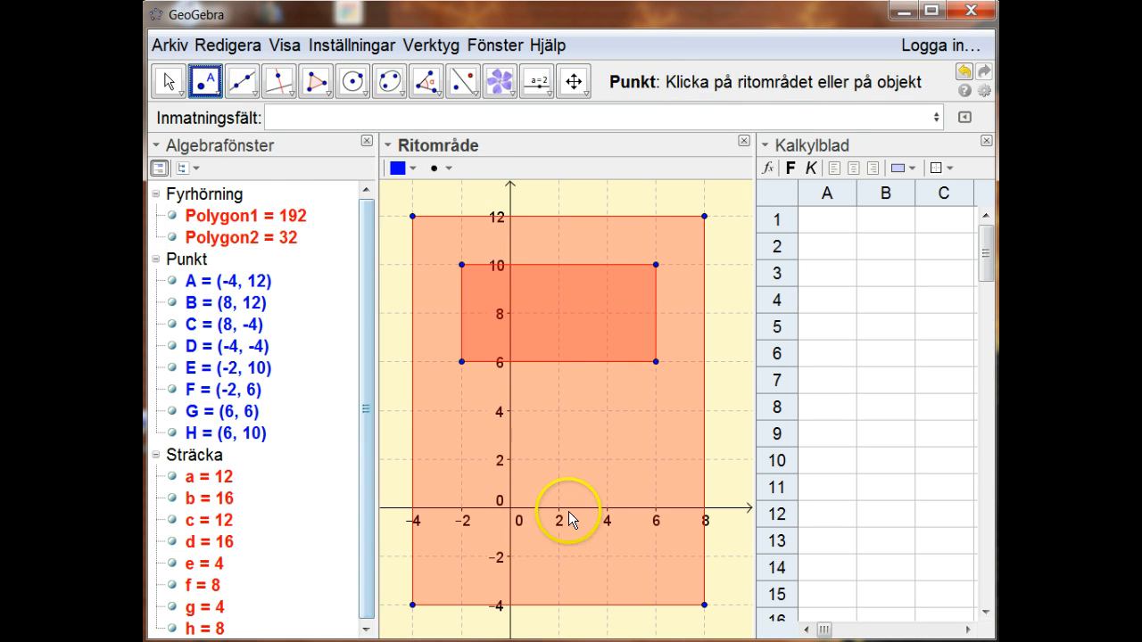
click(603, 460)
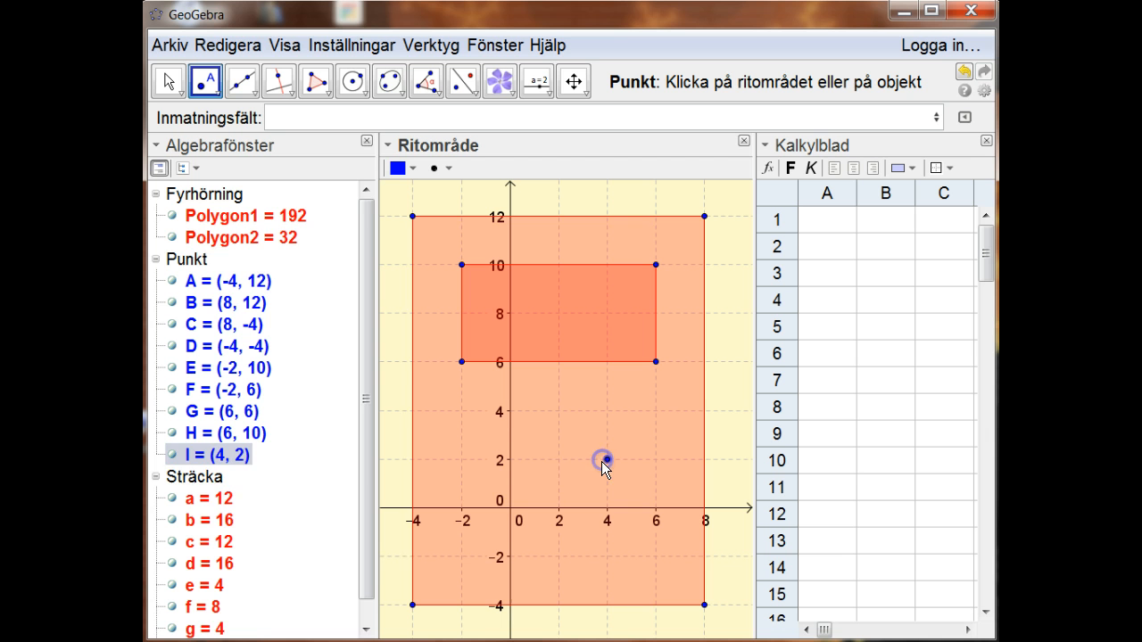
click(539, 482)
Draw a circle centred at (2, 4) through (4, 4) and place a point on its upper right arc.
click(353, 82)
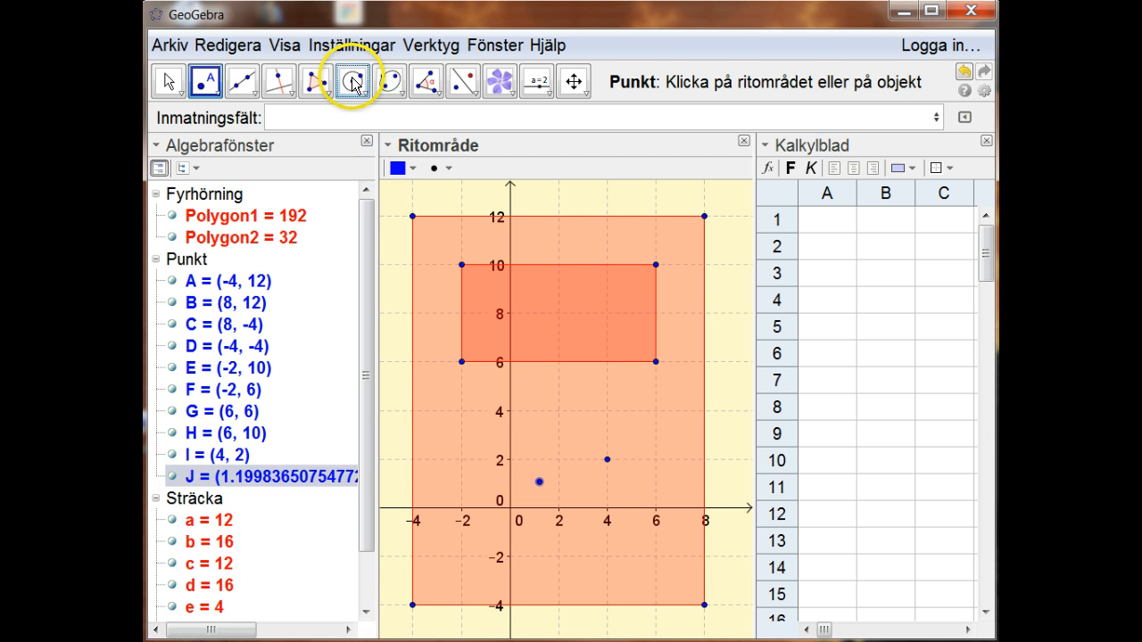
drag(607, 408, 562, 416)
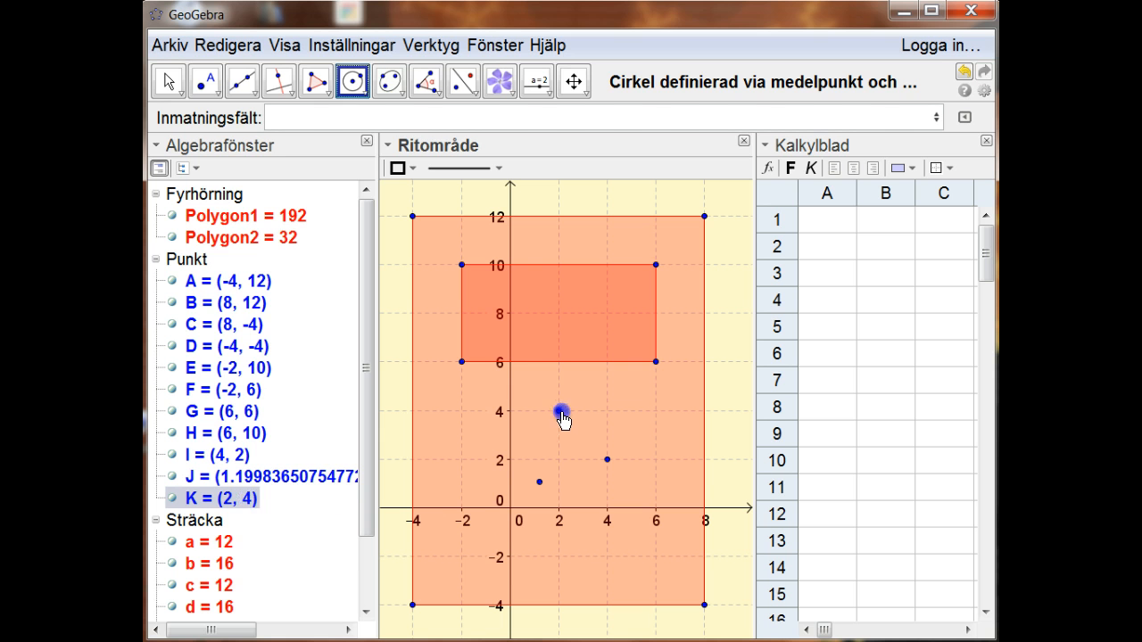
click(607, 411)
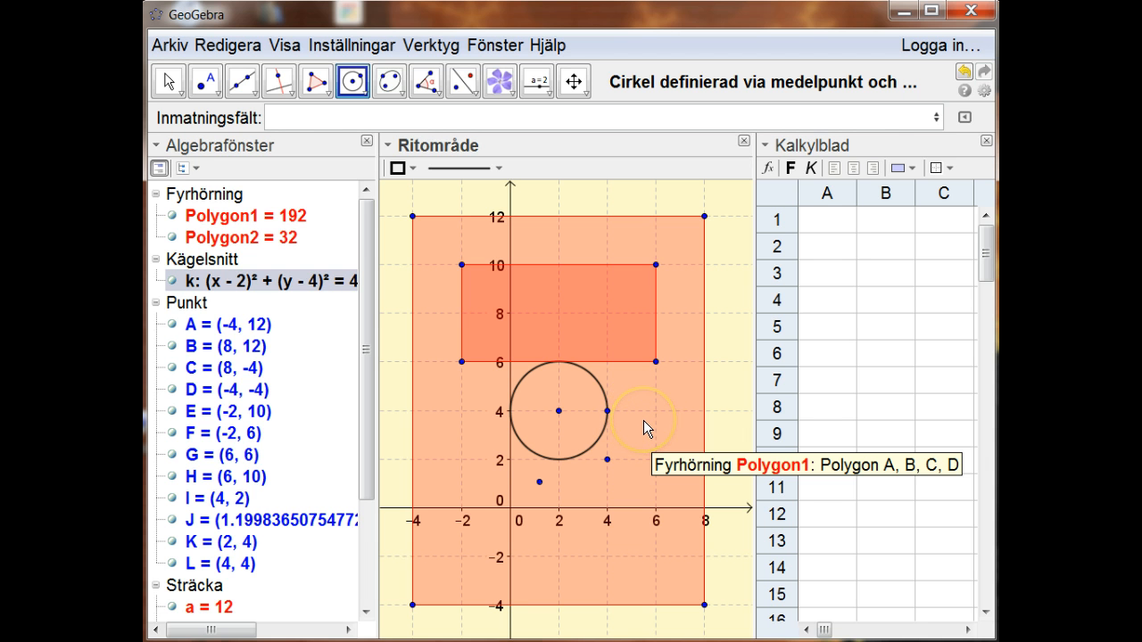
click(602, 389)
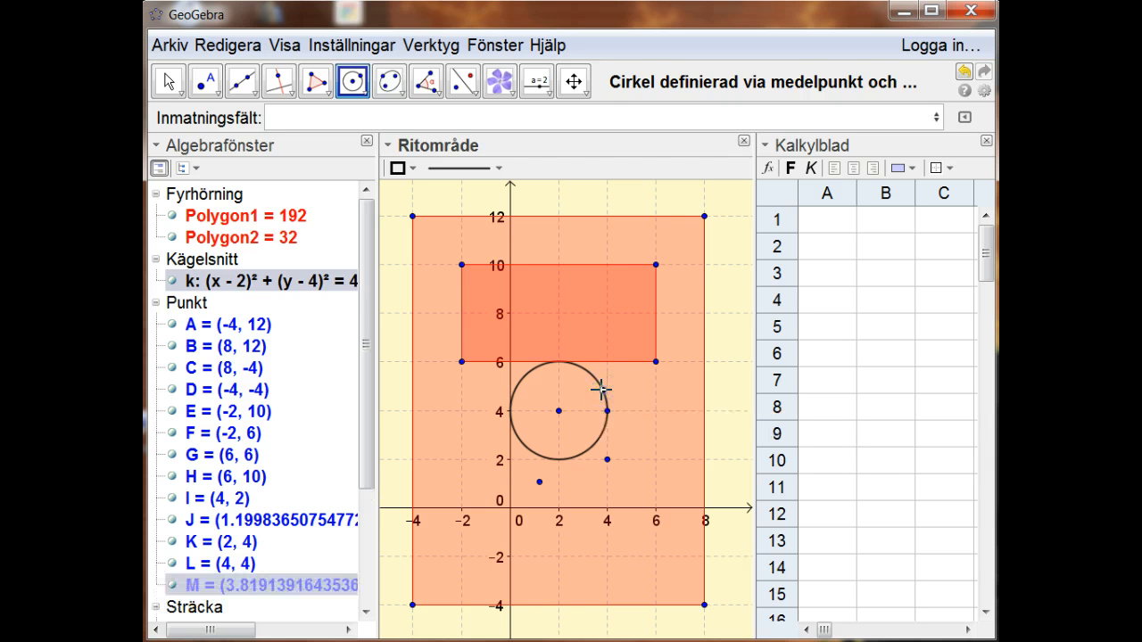
key(Escape)
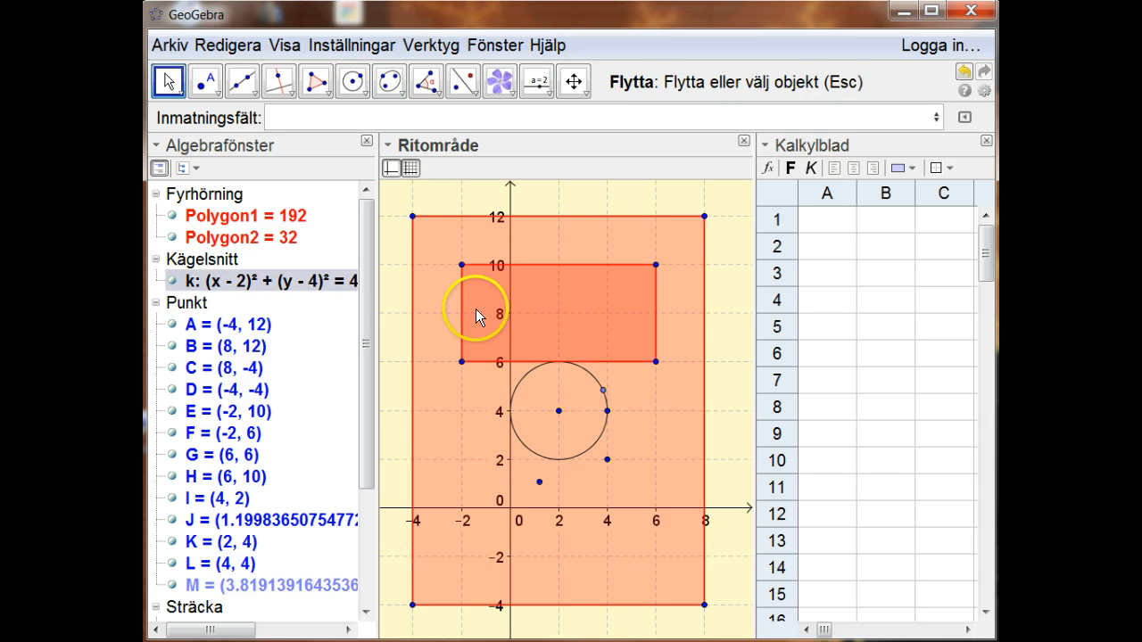
Colour the circle blue and give it a semi-transparent fill.
click(520, 379)
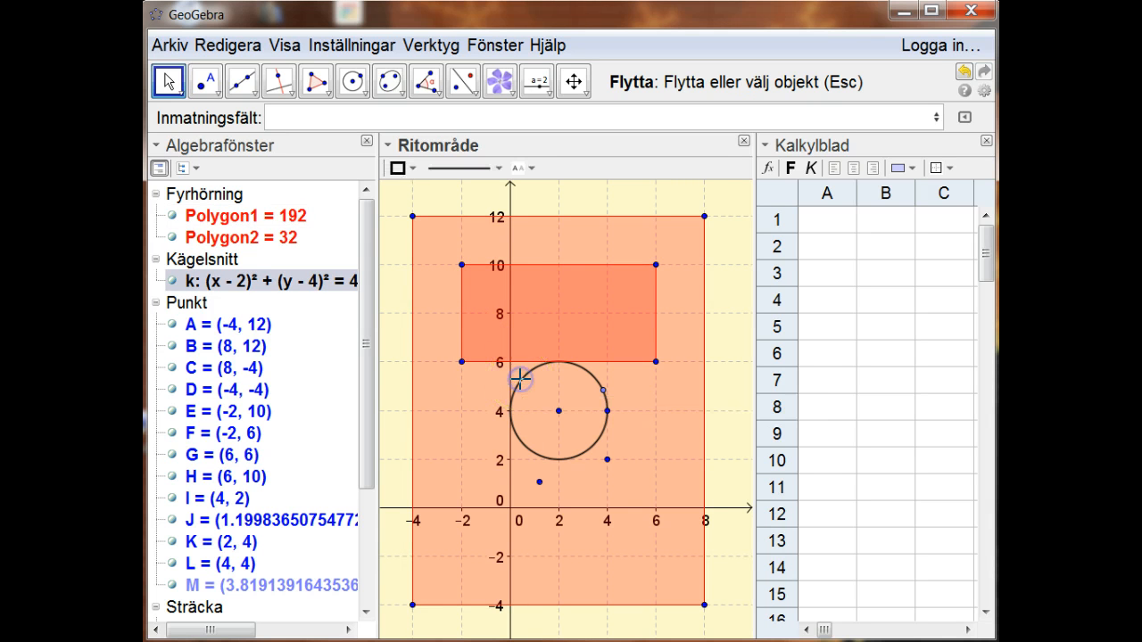
click(412, 170)
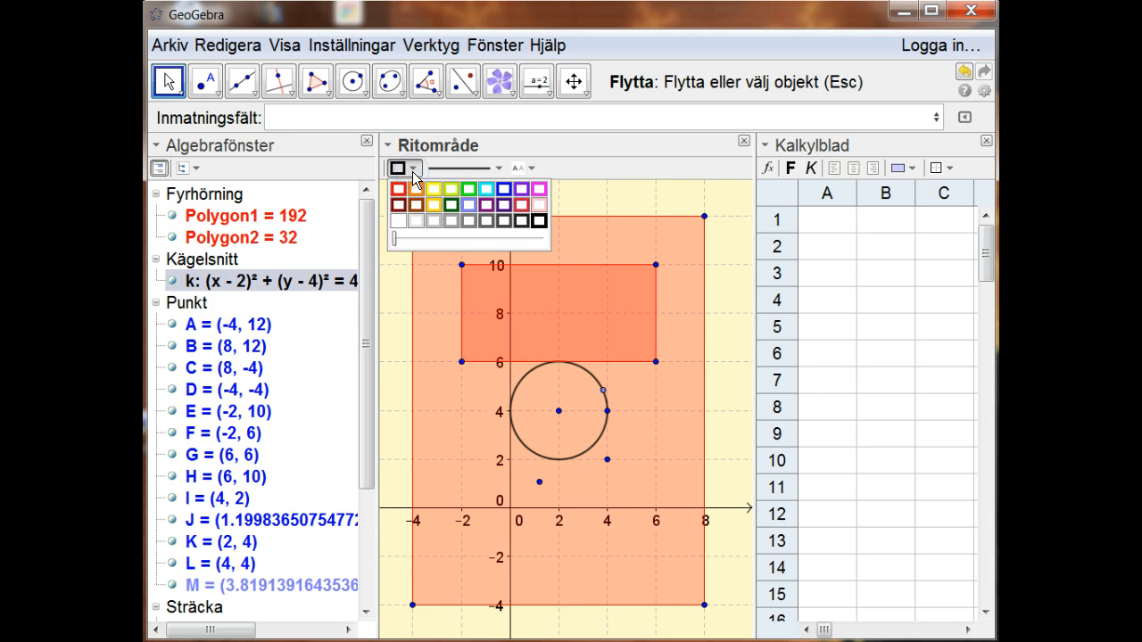
click(504, 189)
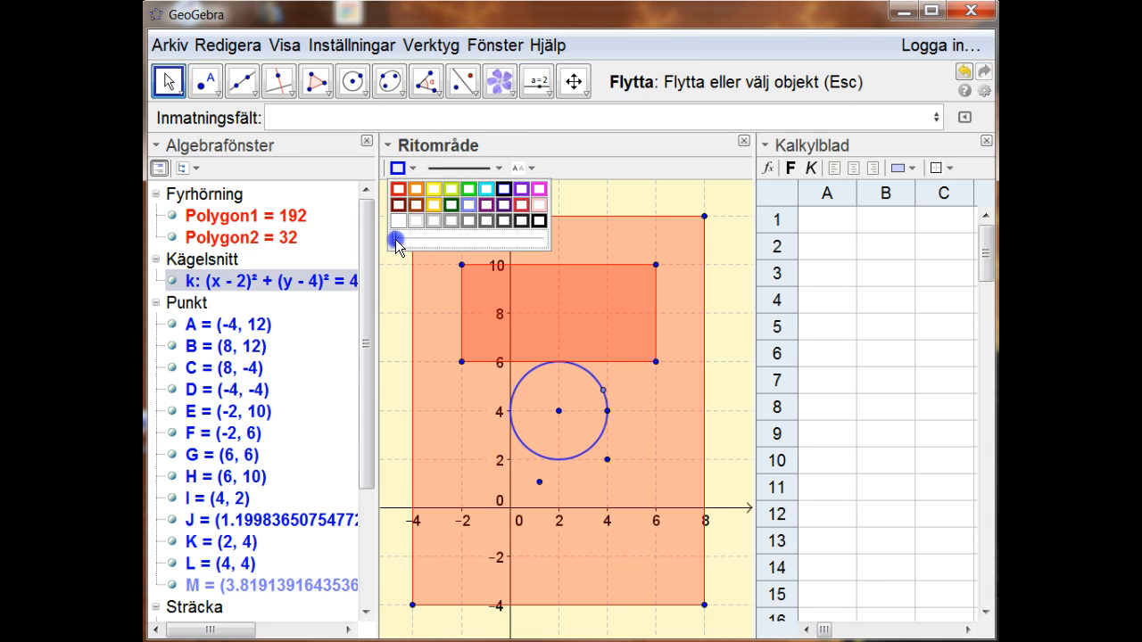
drag(394, 239, 439, 243)
Give the circle's outline a long-dashed line style and make it slightly thicker.
click(476, 172)
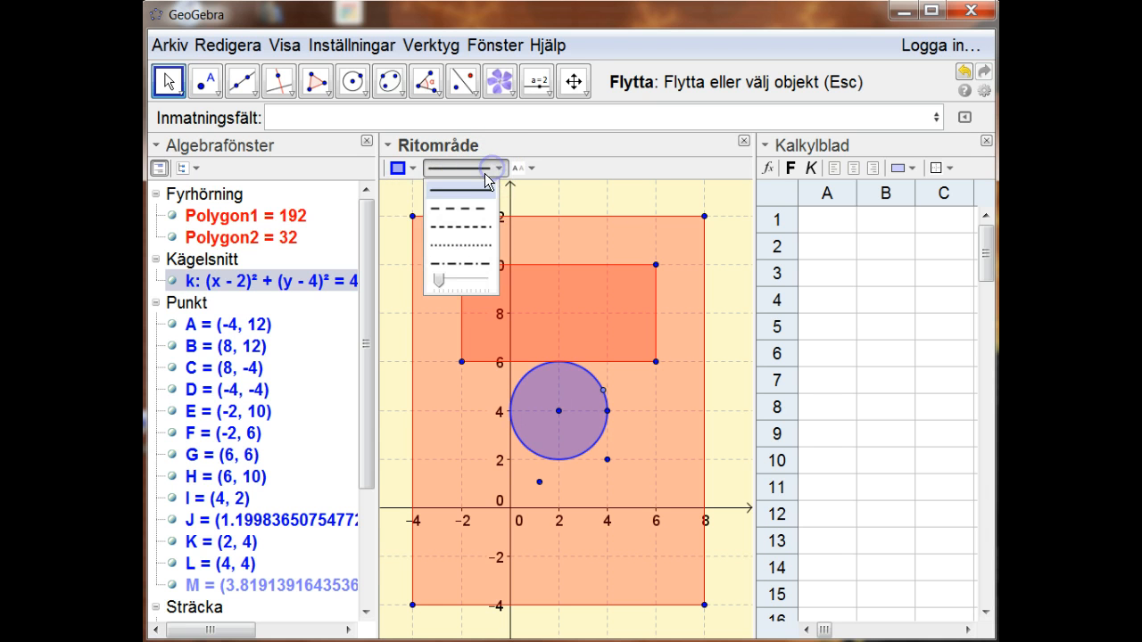
click(462, 208)
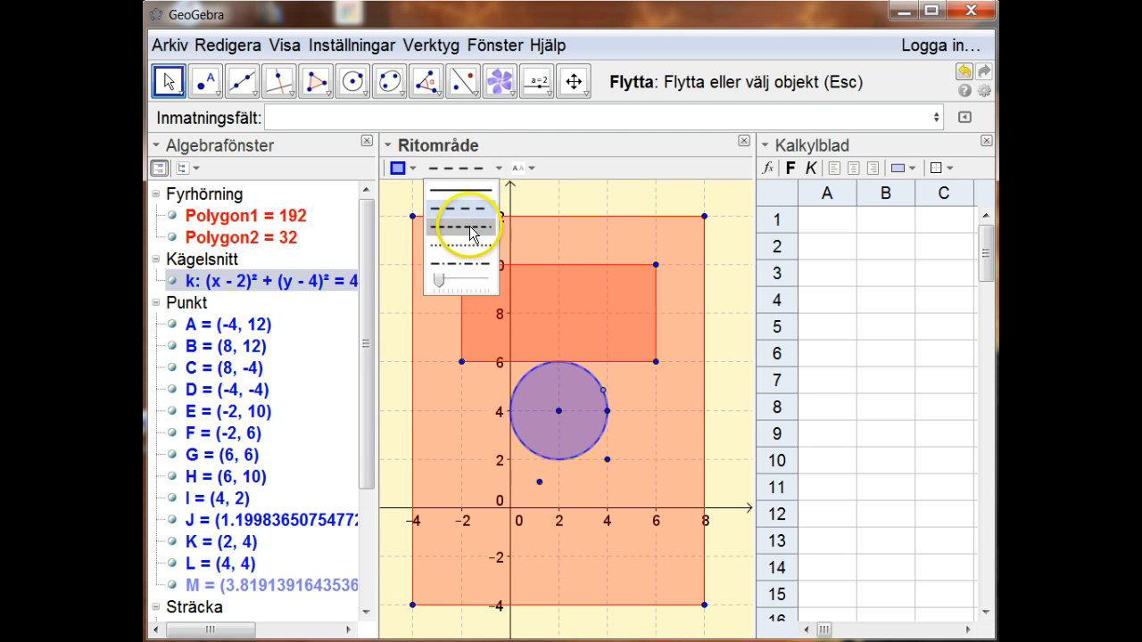
drag(439, 280, 447, 282)
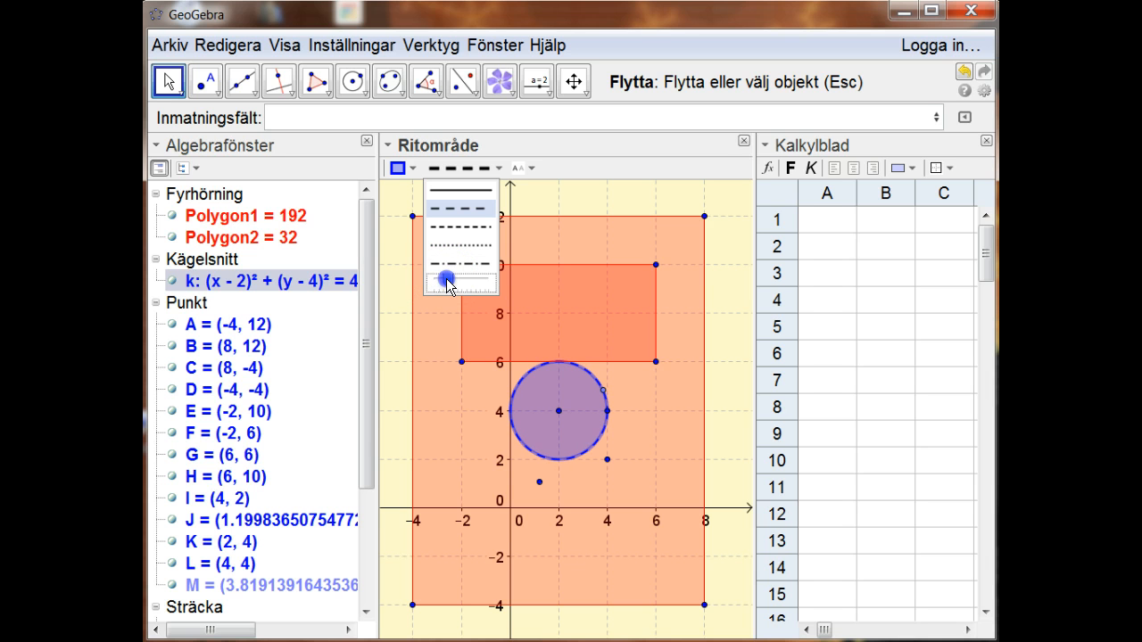
click(548, 193)
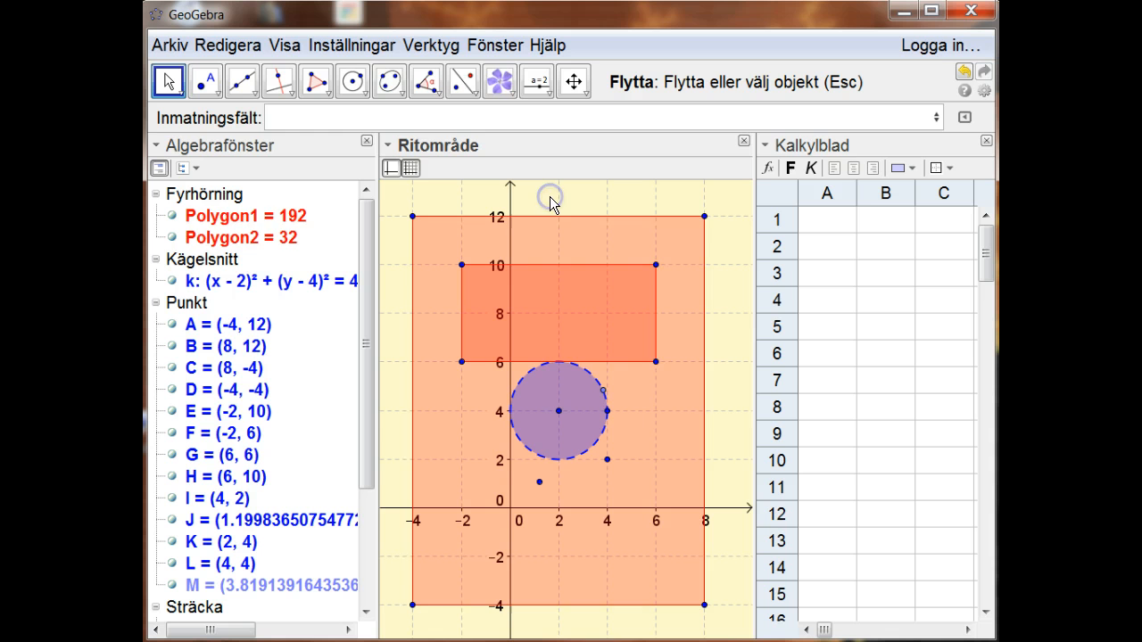
Colour the large rectangle yellow and increase the opacity of its fill.
click(560, 265)
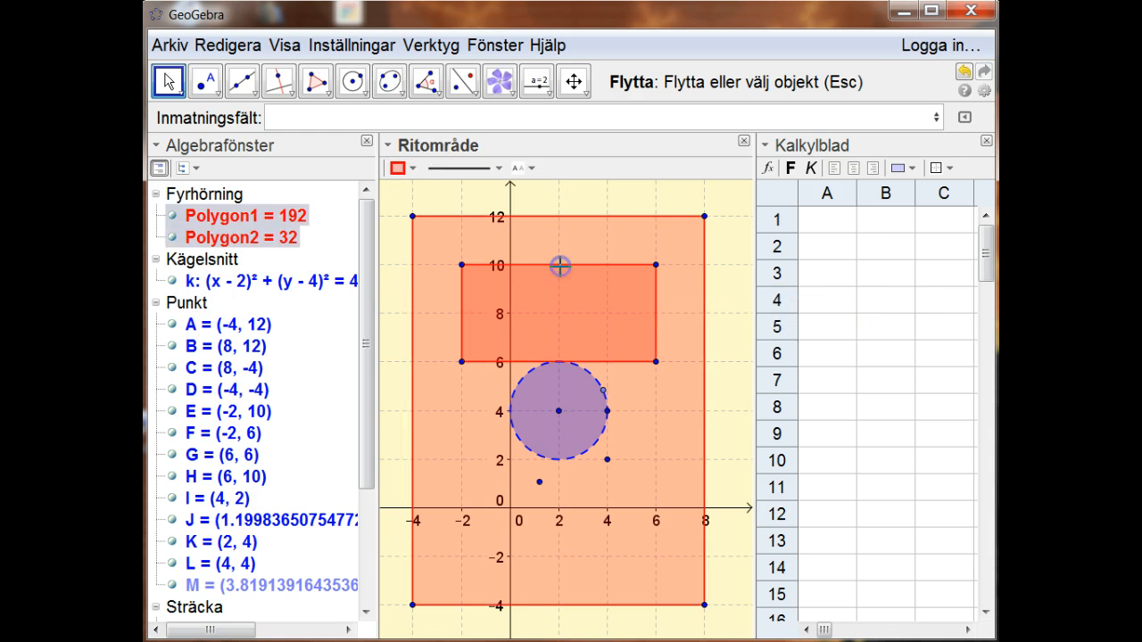
click(402, 167)
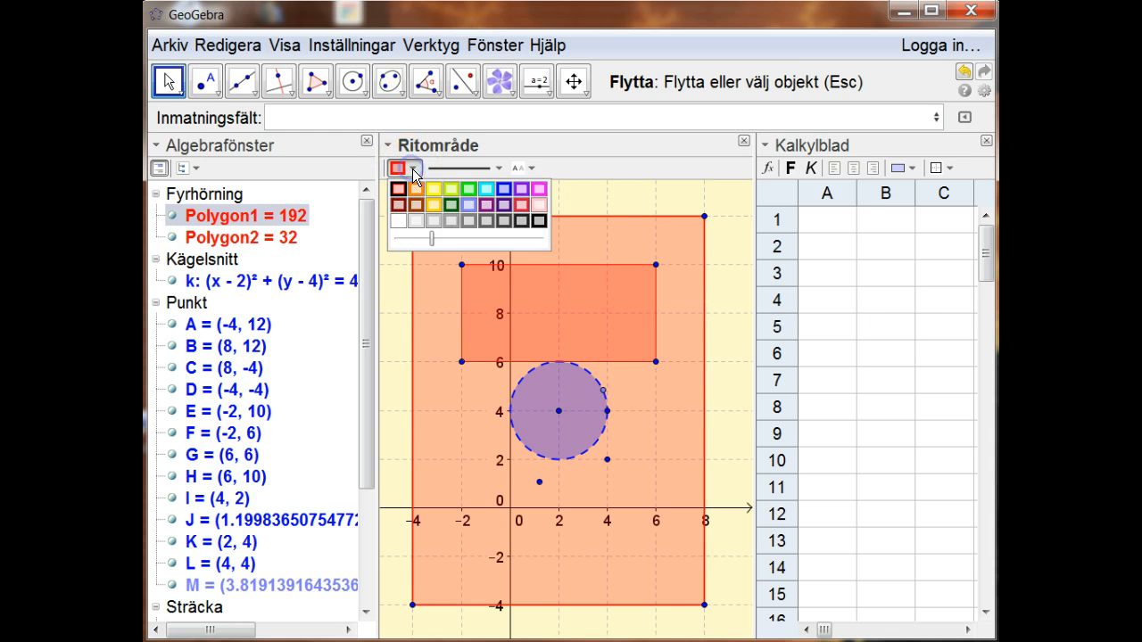
click(435, 190)
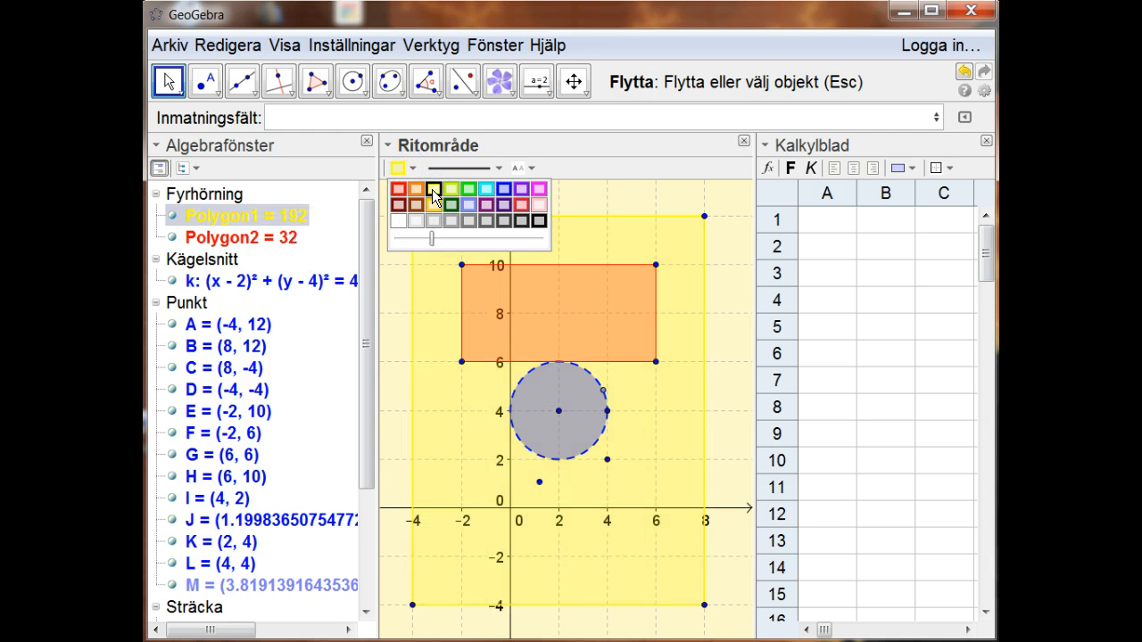
drag(431, 238, 475, 236)
click(609, 203)
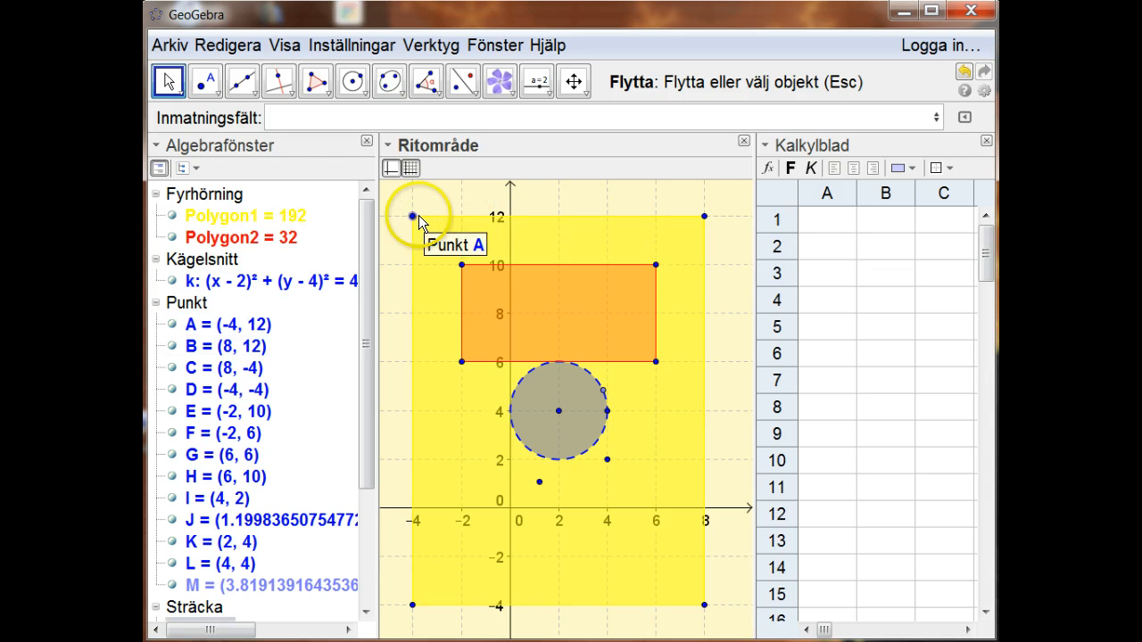
Hide the corner points A to H of both rectangles.
click(172, 324)
click(172, 346)
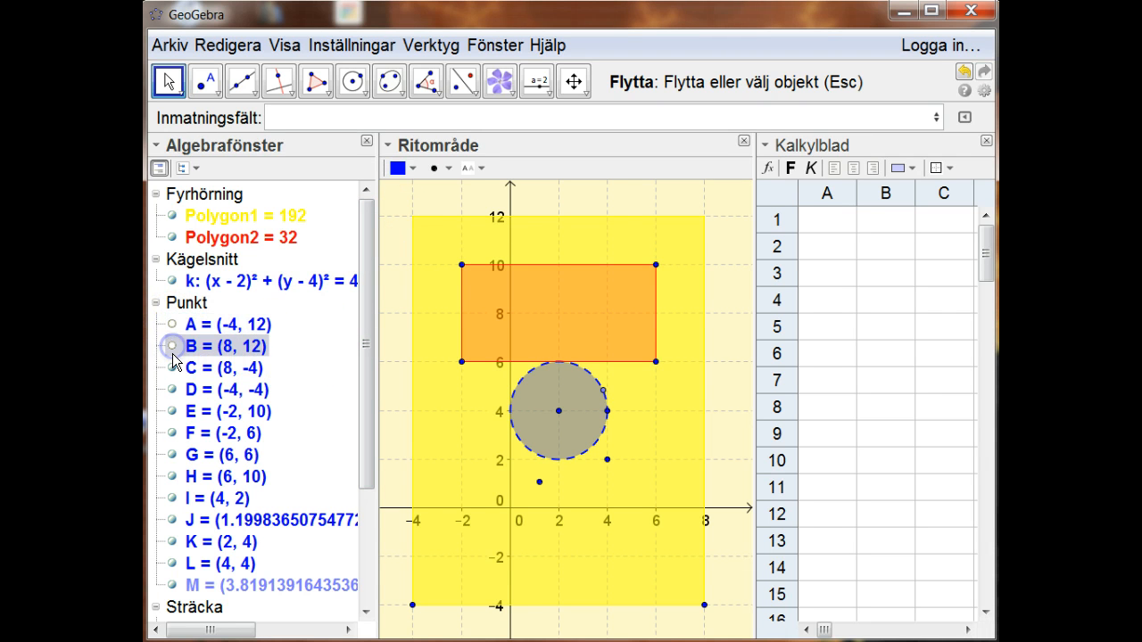
click(172, 368)
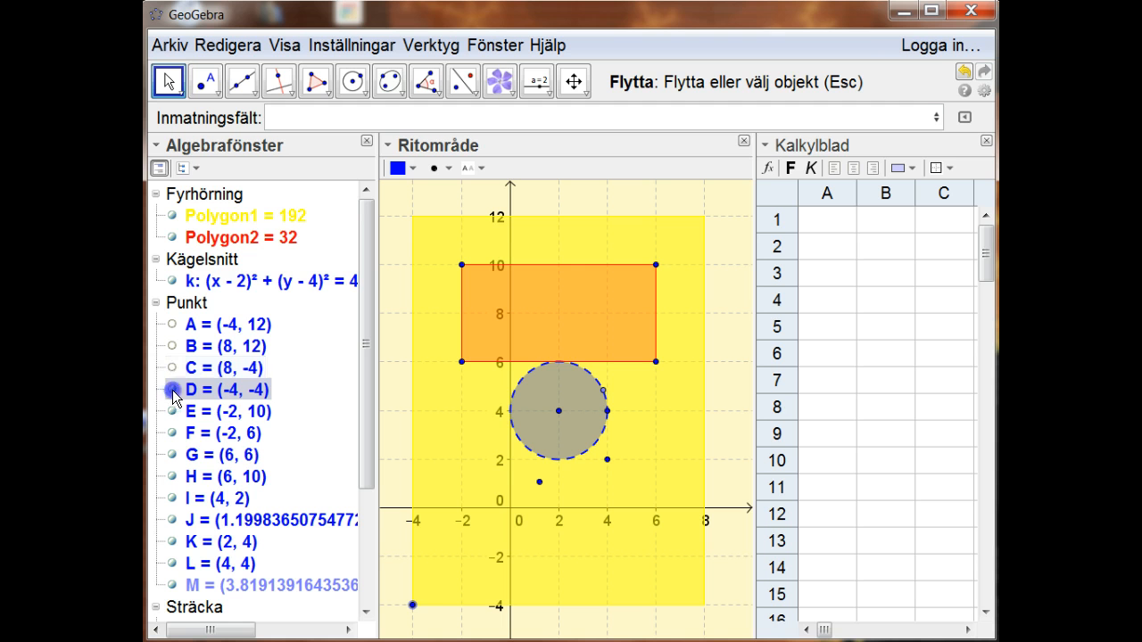
click(172, 389)
click(173, 412)
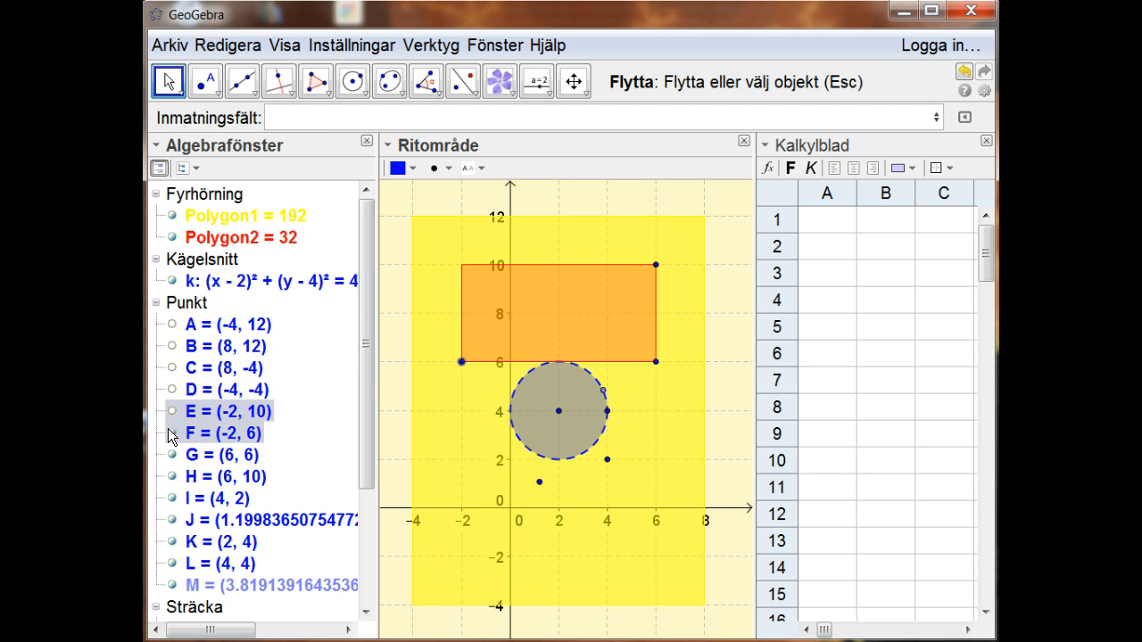
click(172, 433)
click(172, 455)
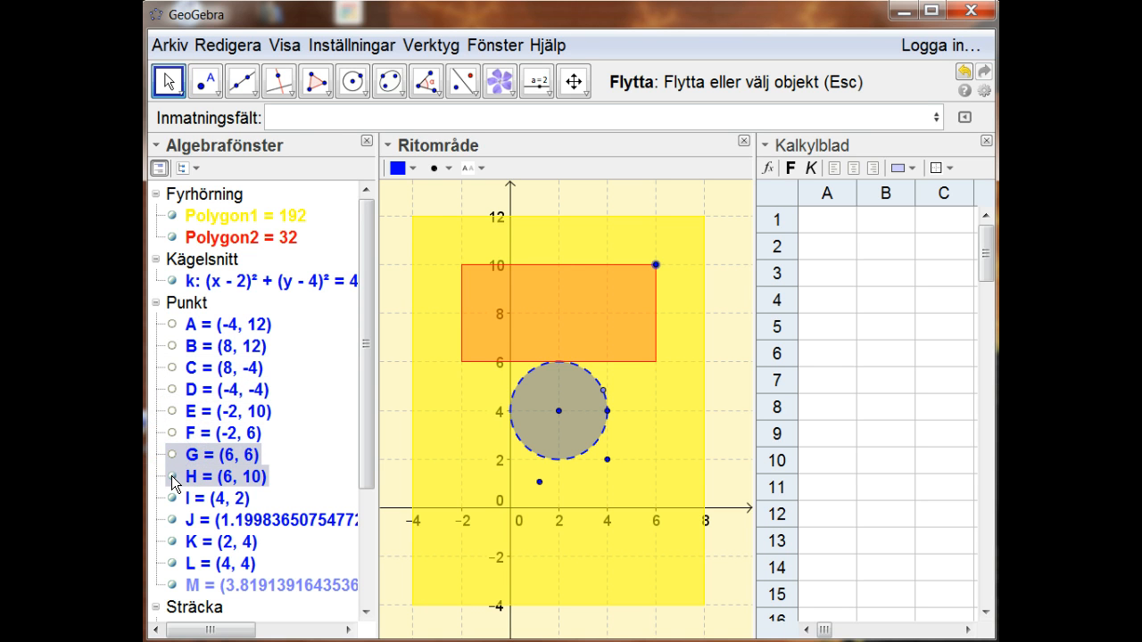
click(173, 476)
click(467, 288)
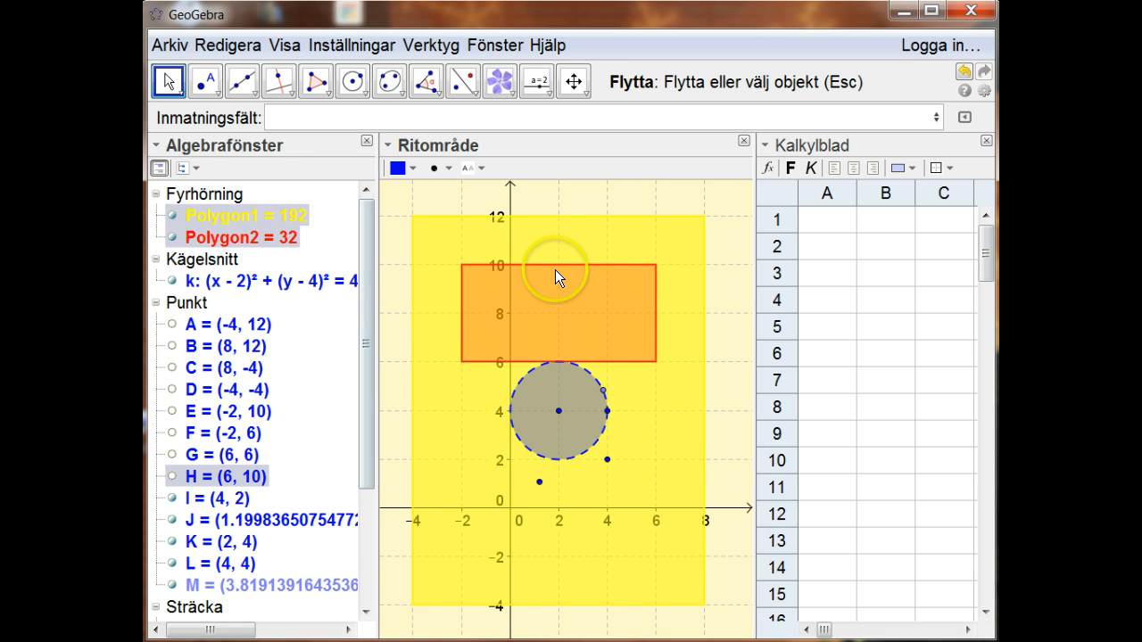
Make point B at the large rectangle's upper right corner visible again.
click(241, 340)
right_click(243, 346)
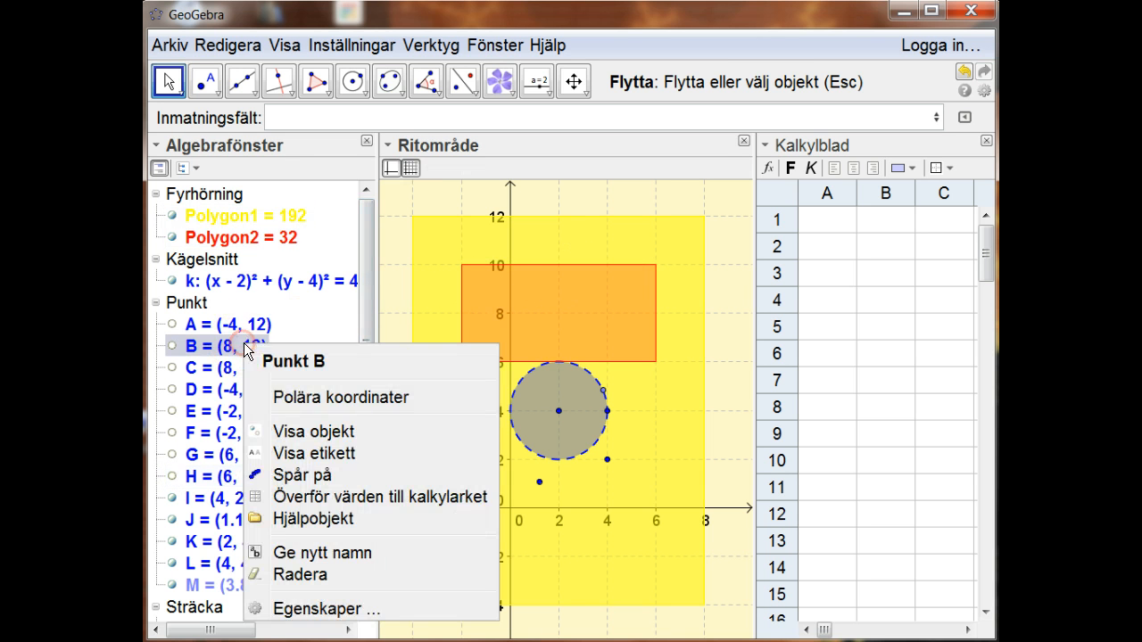
click(303, 432)
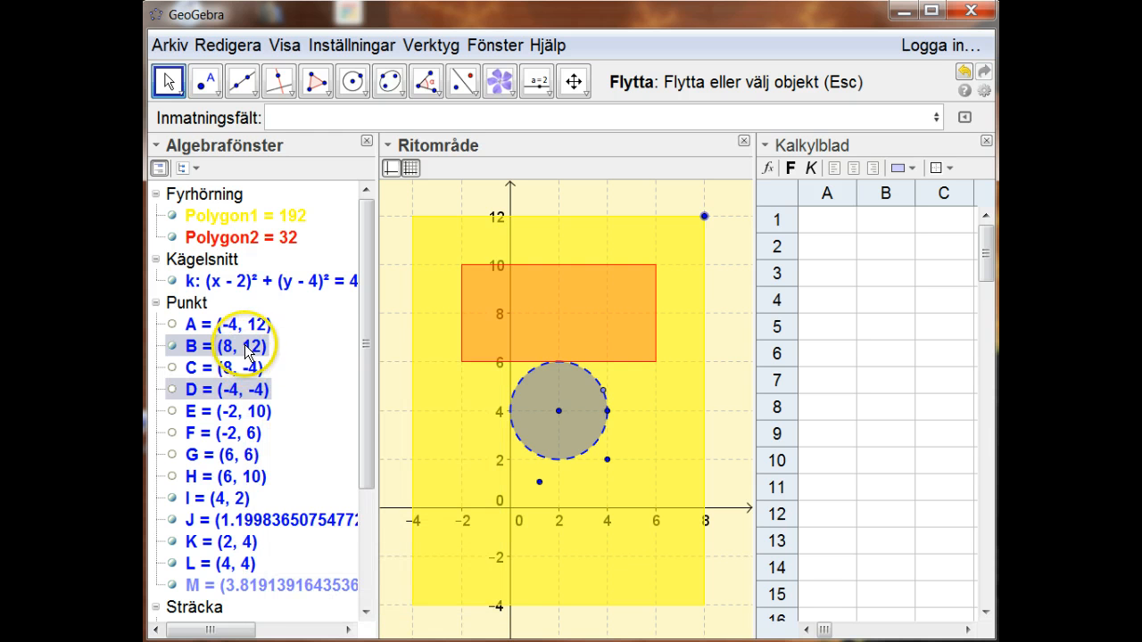
Hide point B again and toggle the visibility of points F and G to identify the small rectangle's lower corners.
right_click(247, 352)
click(332, 432)
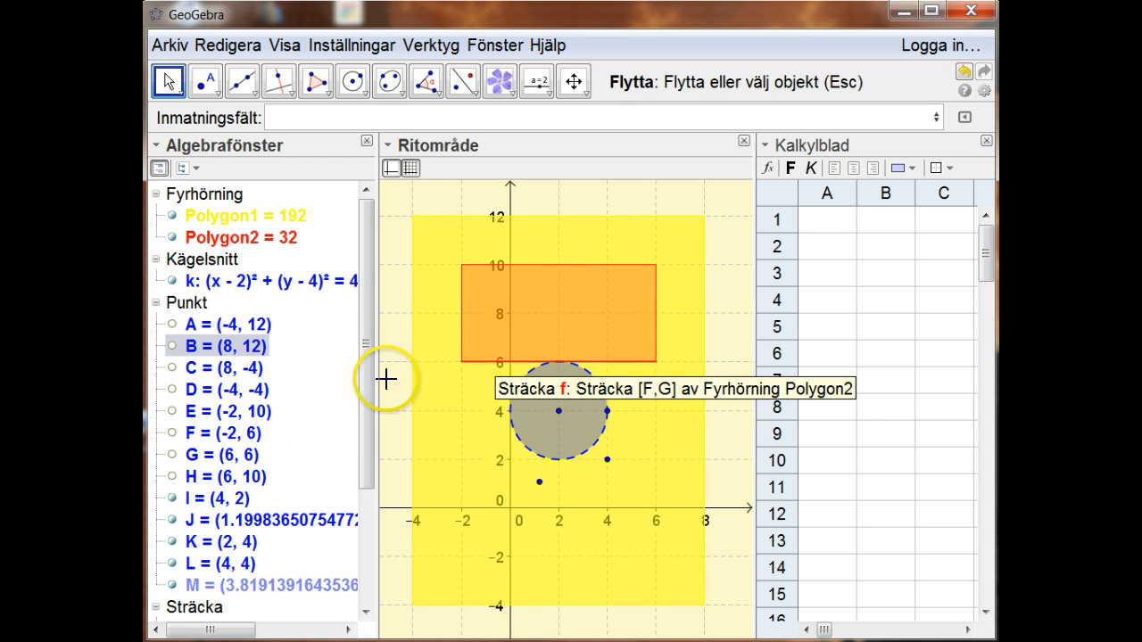
click(170, 432)
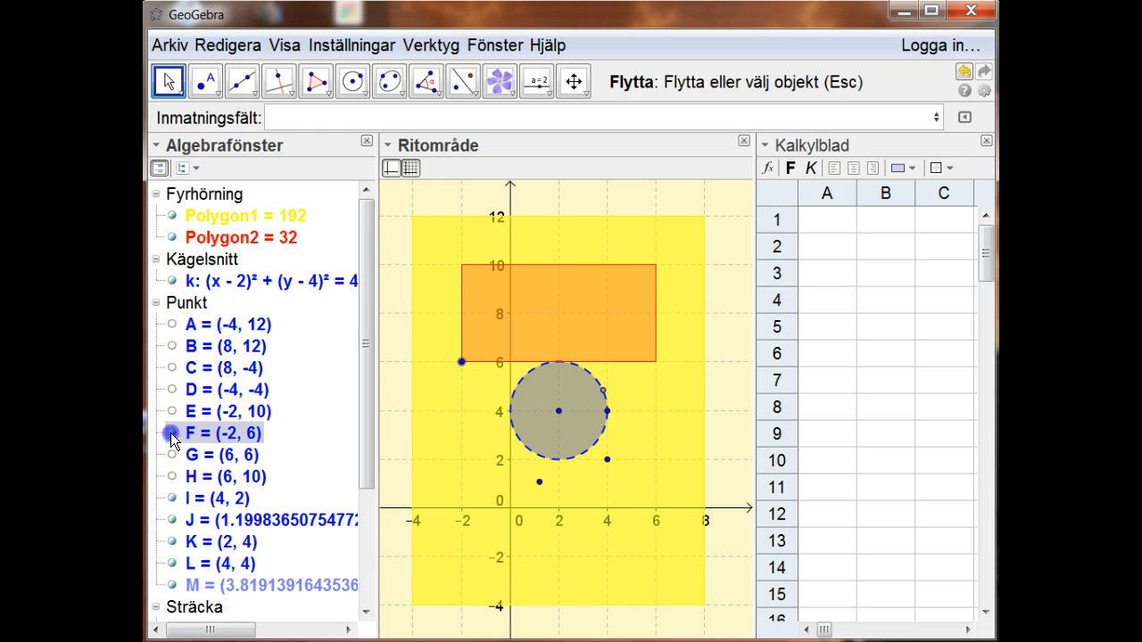
click(171, 433)
click(169, 452)
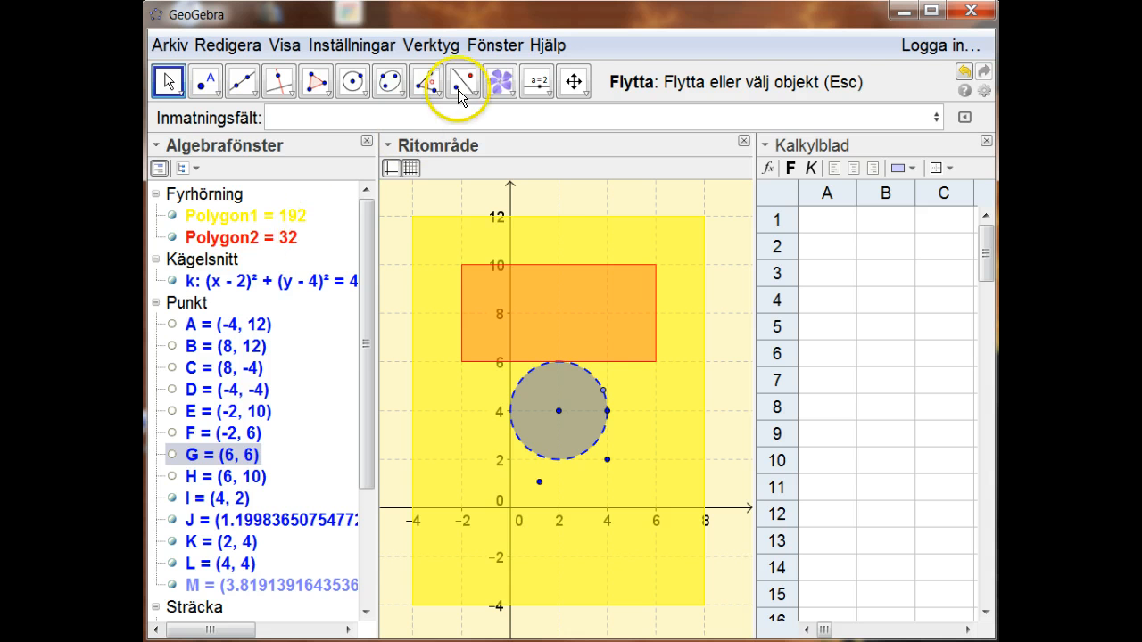
Insert the image Skydiving.jpg with its lower left corner at the small rectangle's lower left corner.
click(509, 91)
click(523, 118)
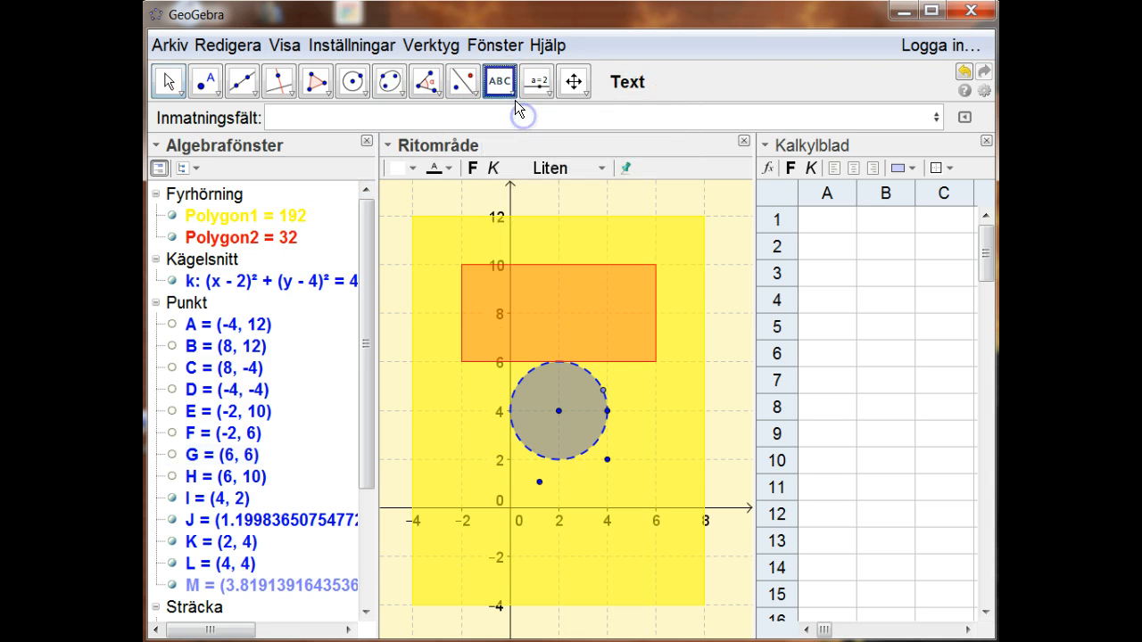
click(509, 90)
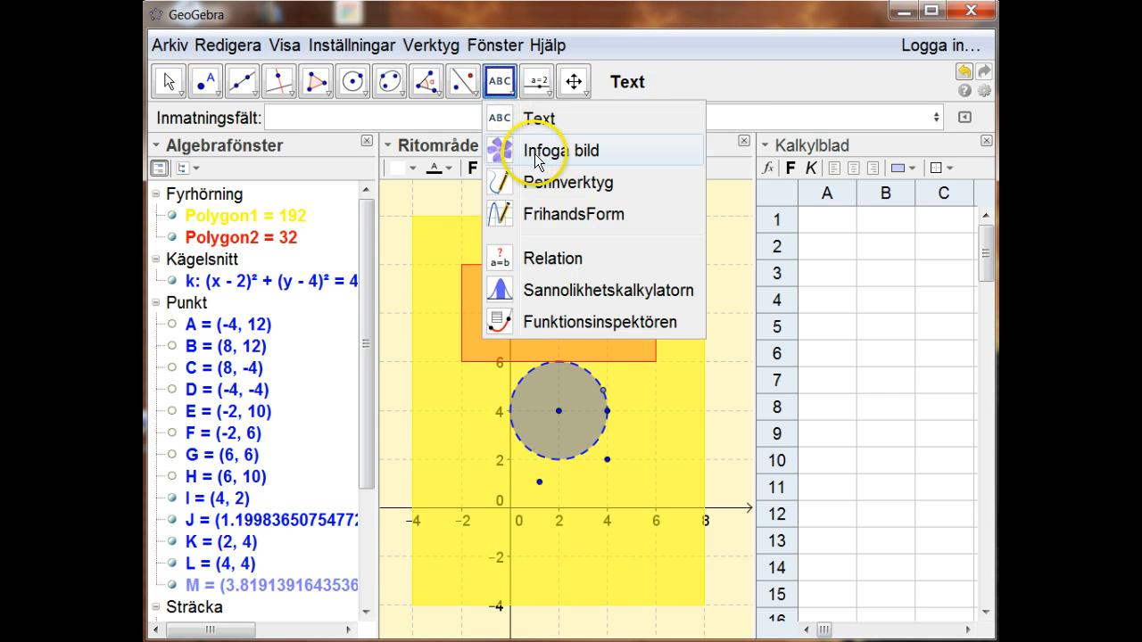
click(558, 149)
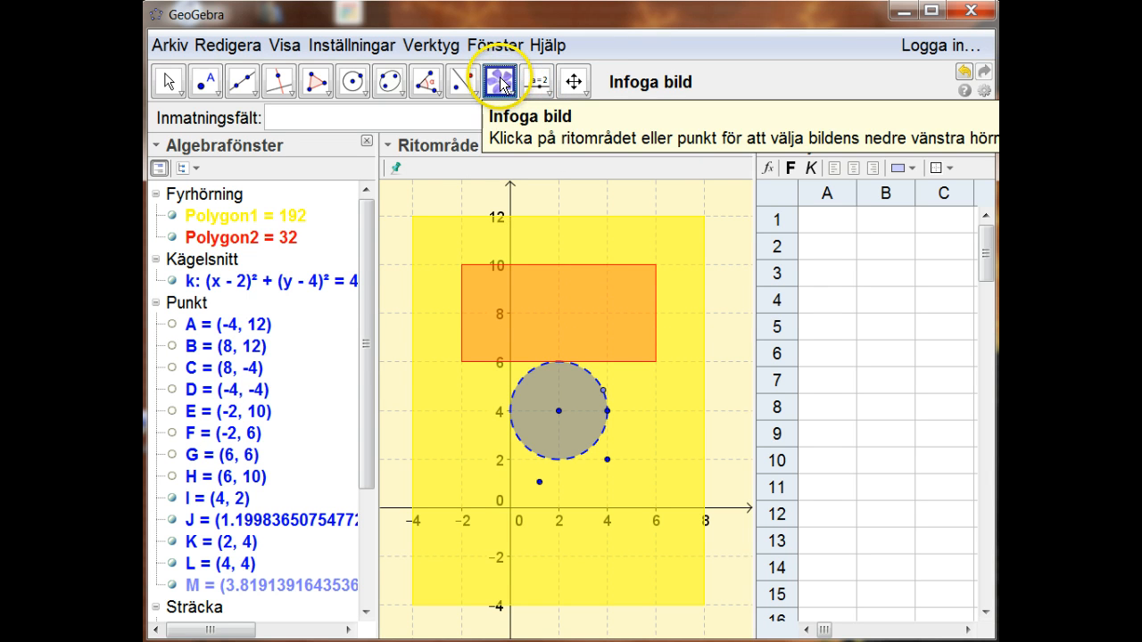
click(462, 362)
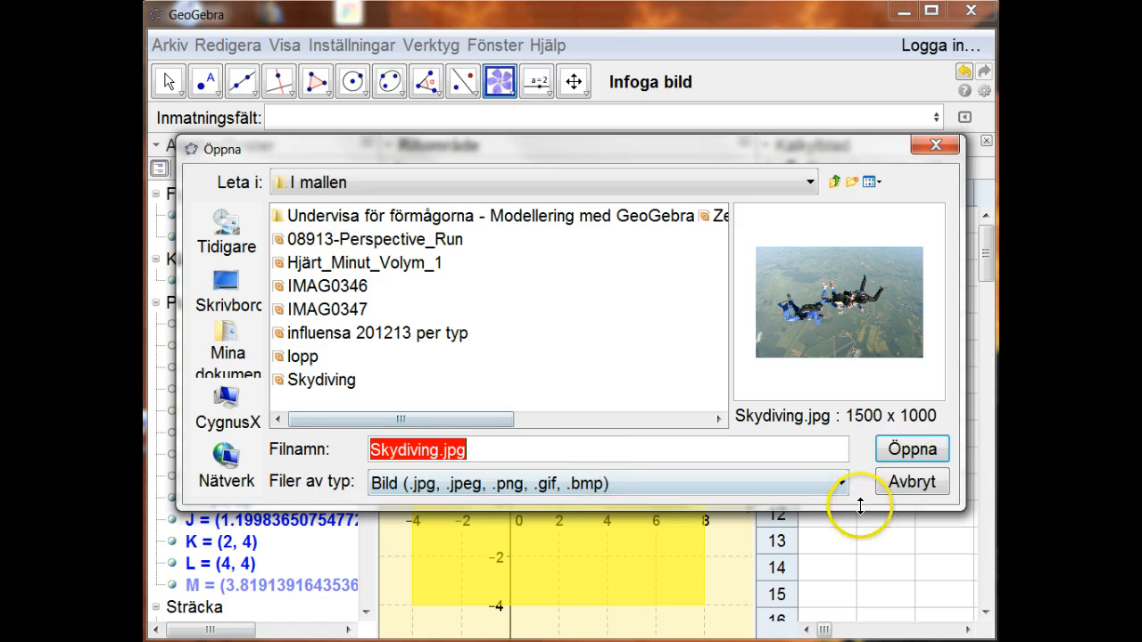
click(902, 457)
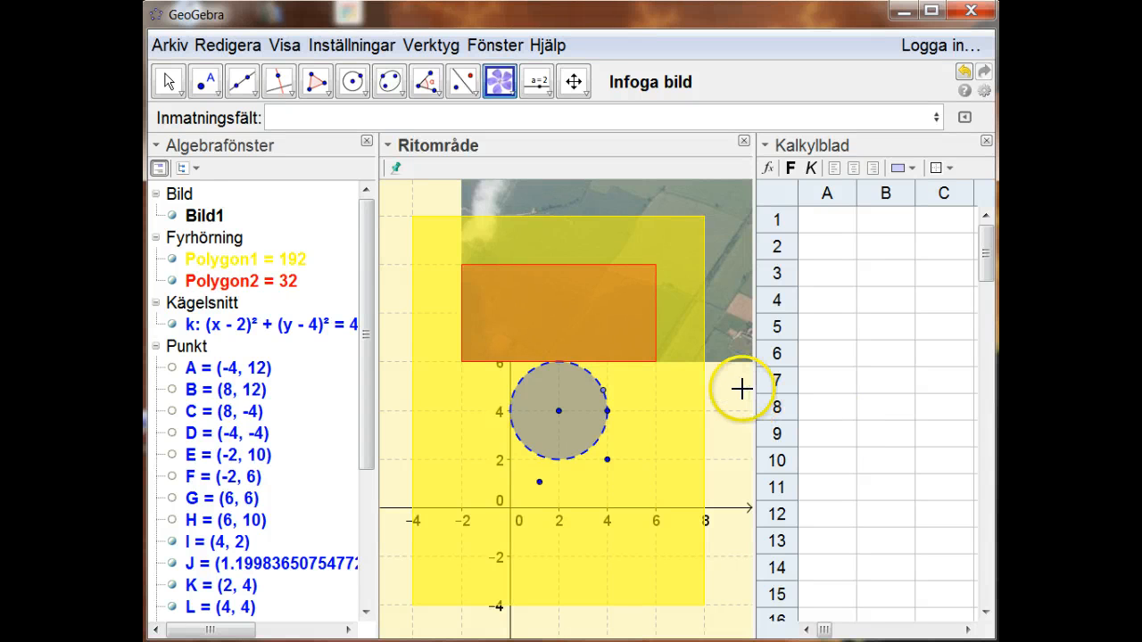
Anchor the inserted image by setting its Hörn1 to point F and its Hörn2 to point G.
right_click(536, 198)
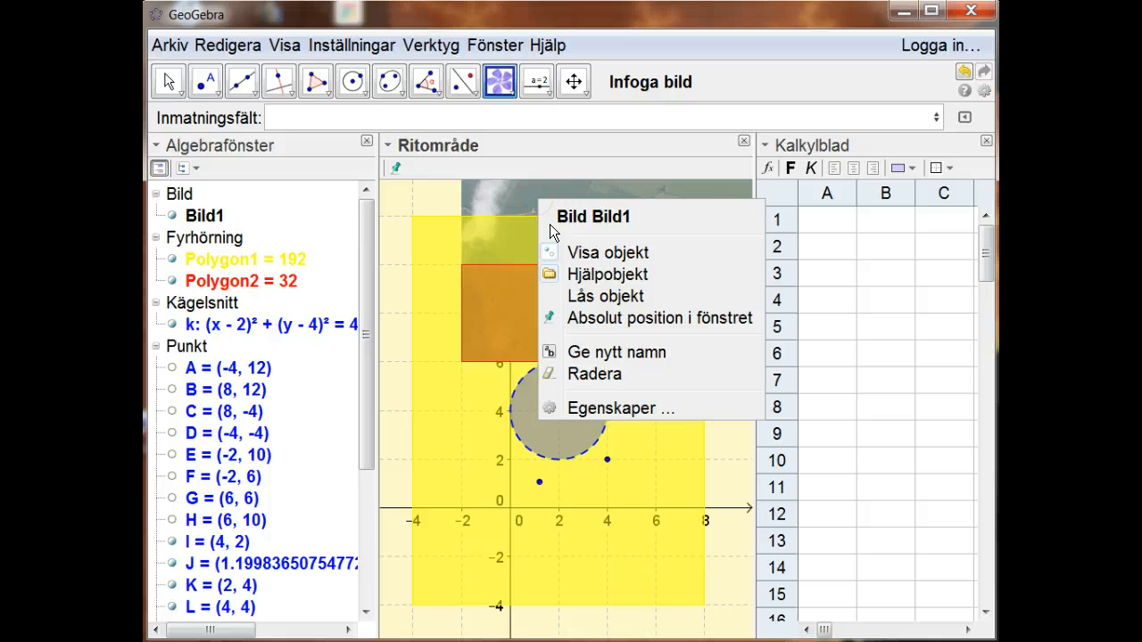
click(596, 407)
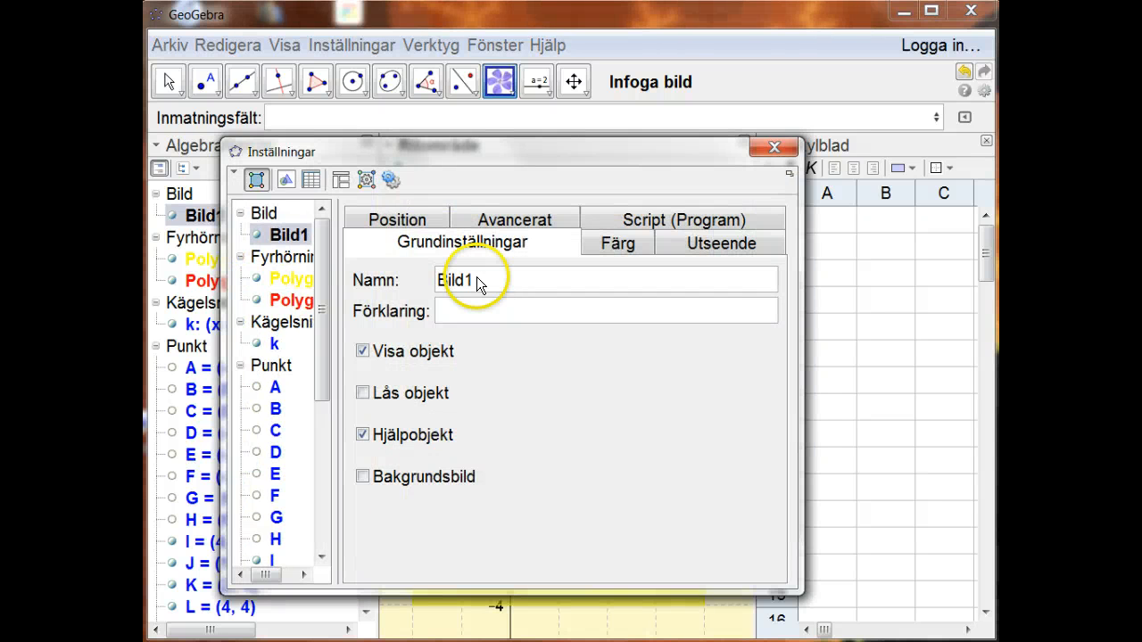
click(385, 223)
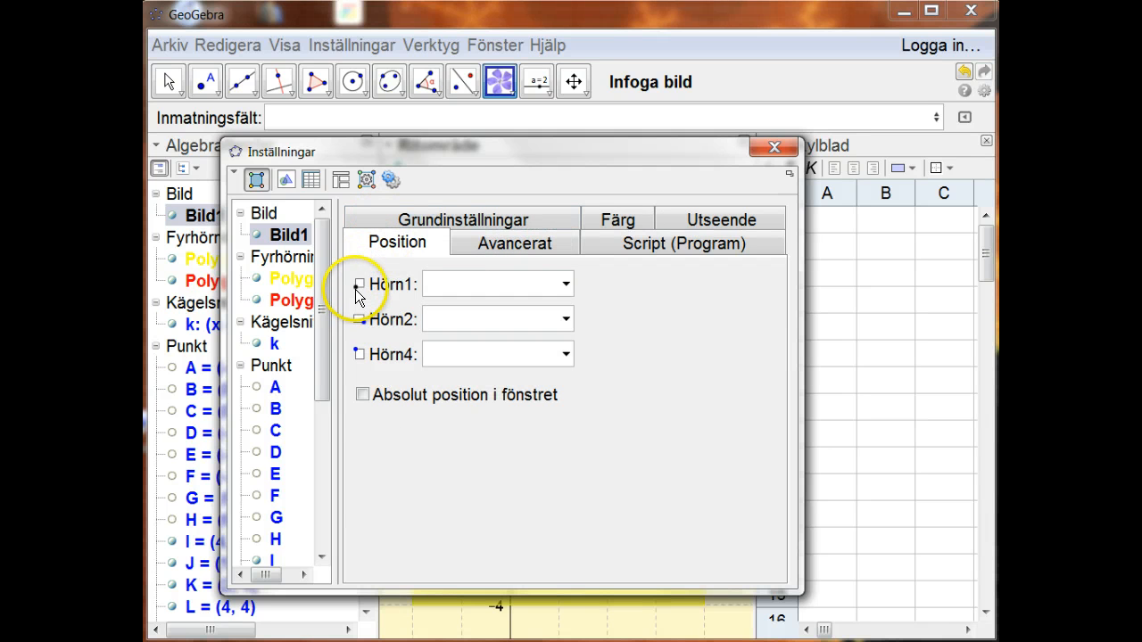
click(566, 285)
click(488, 449)
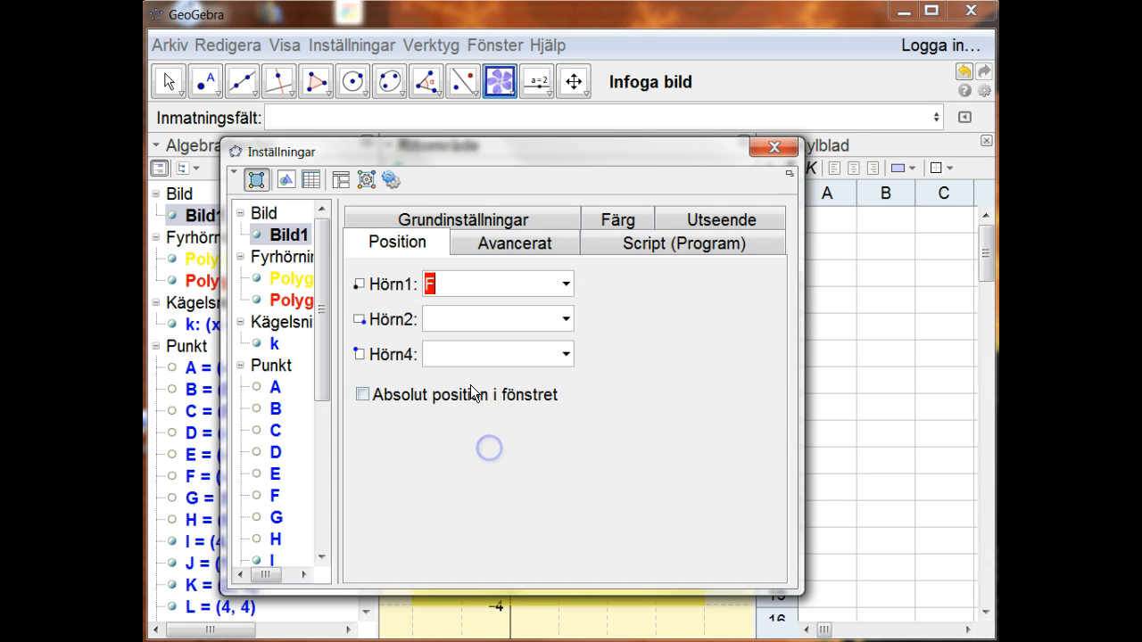
click(566, 319)
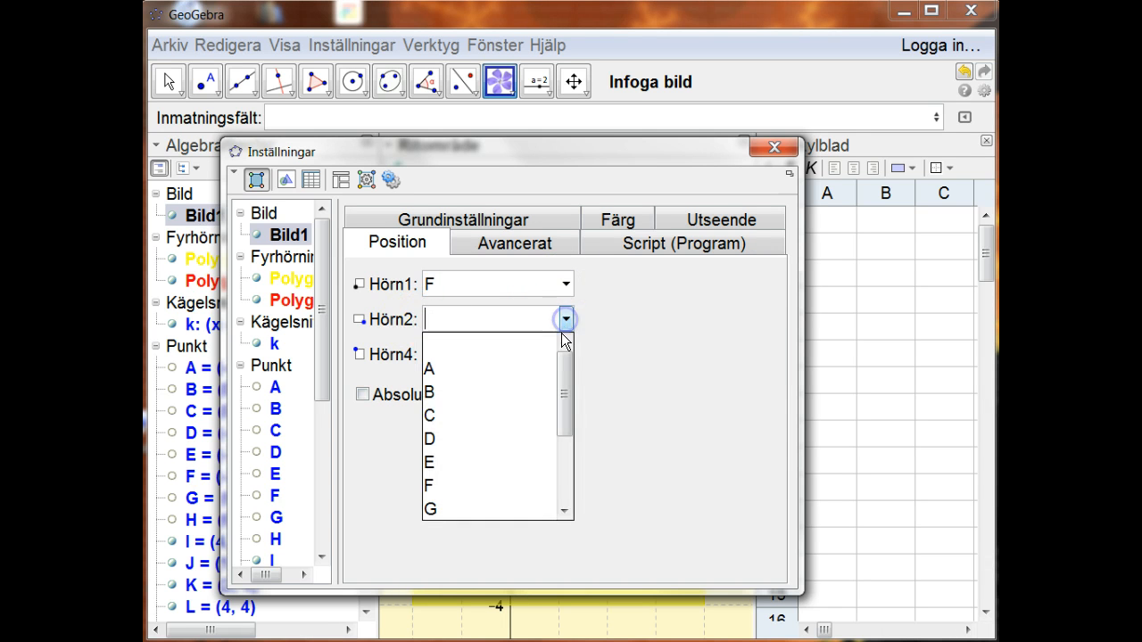
click(523, 507)
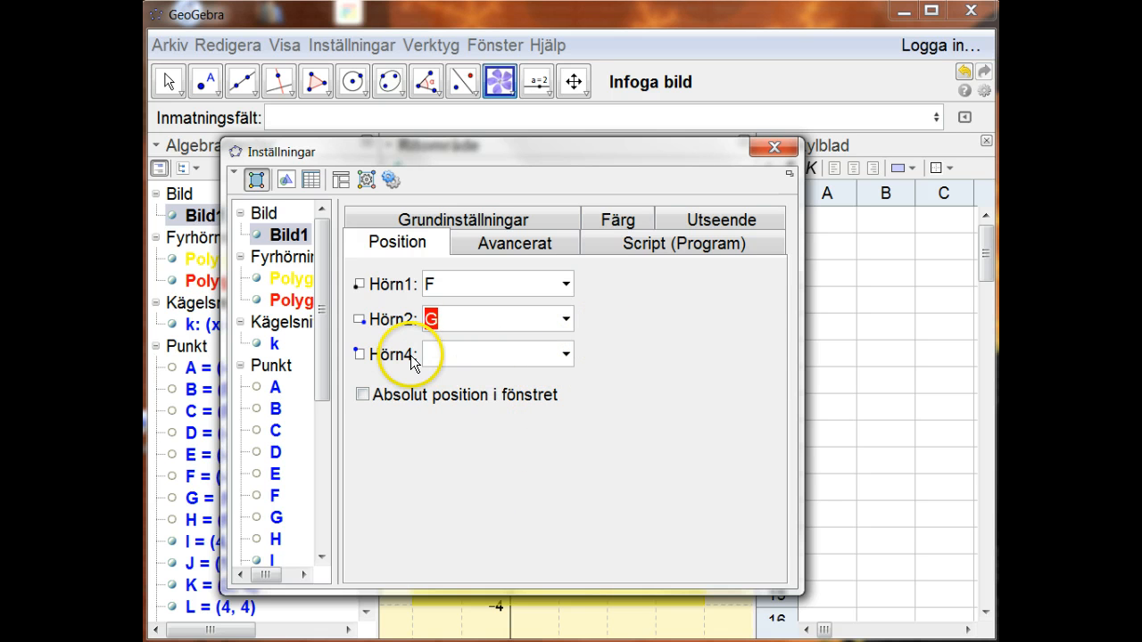
mouse_move(650, 150)
mouse_down()
mouse_move(800, 422)
mouse_move(755, 190)
mouse_up()
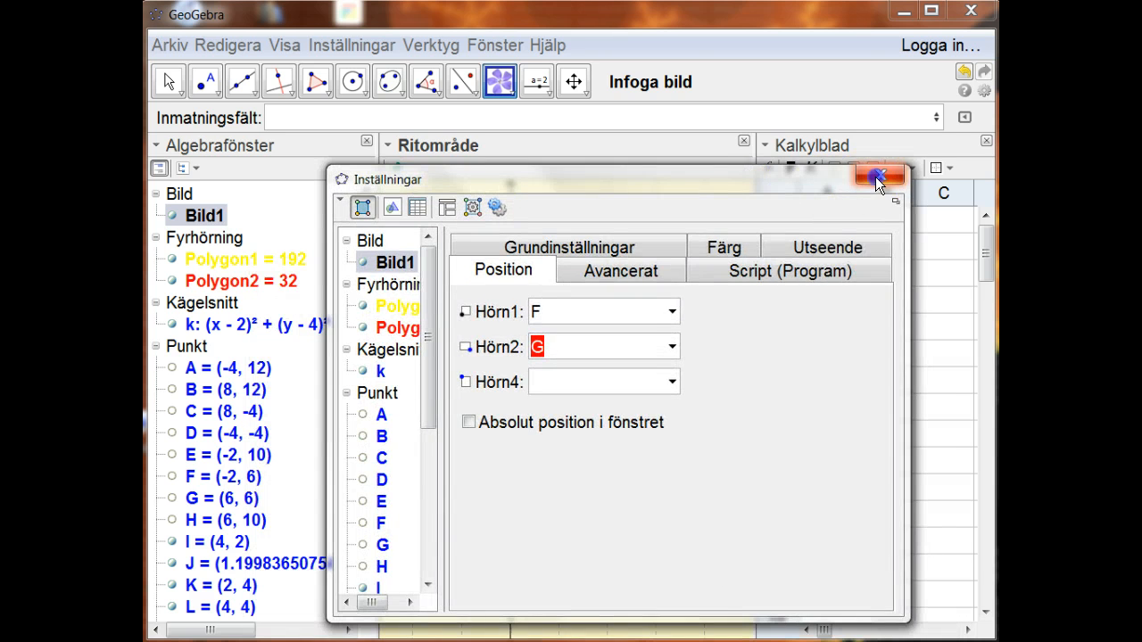
click(874, 177)
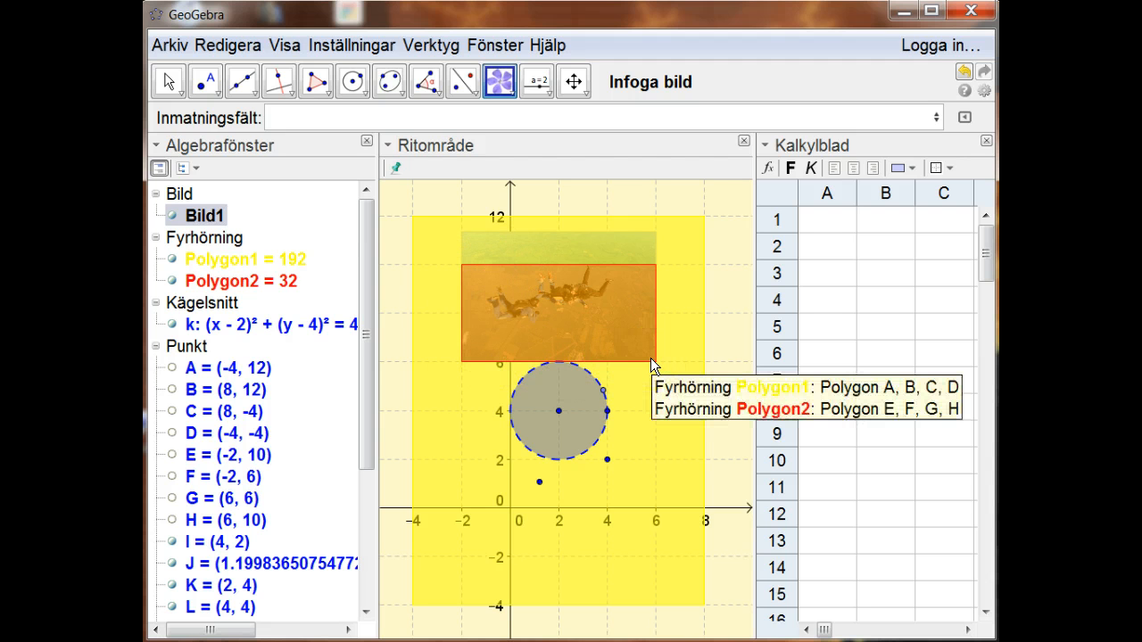
Make points F and G at the small rectangle's lower corners visible.
click(172, 477)
click(172, 498)
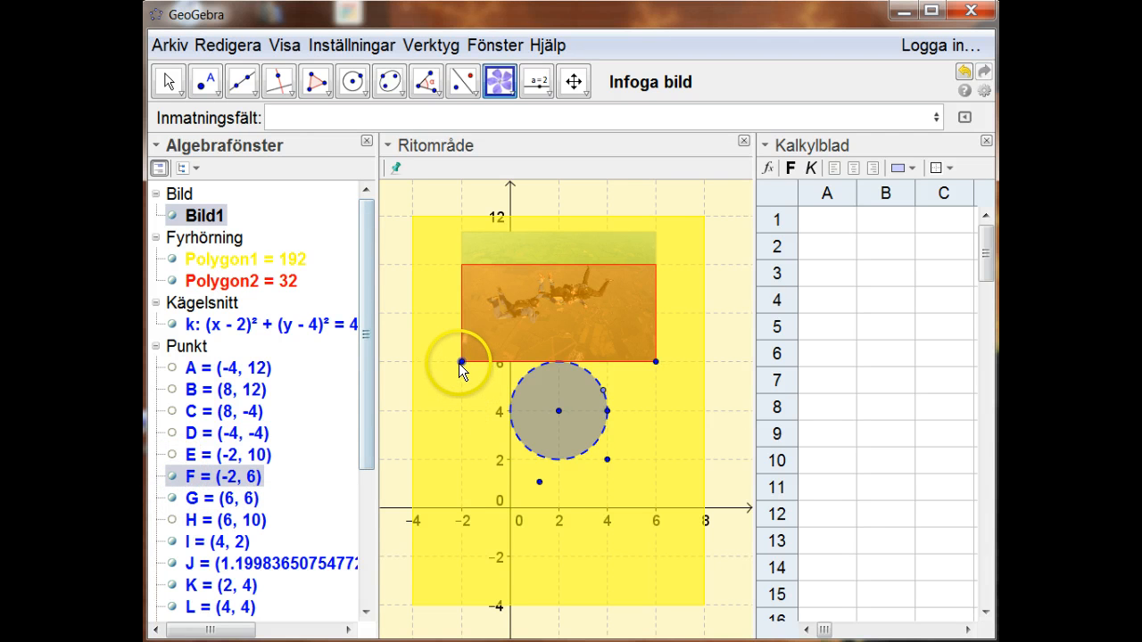
click(459, 363)
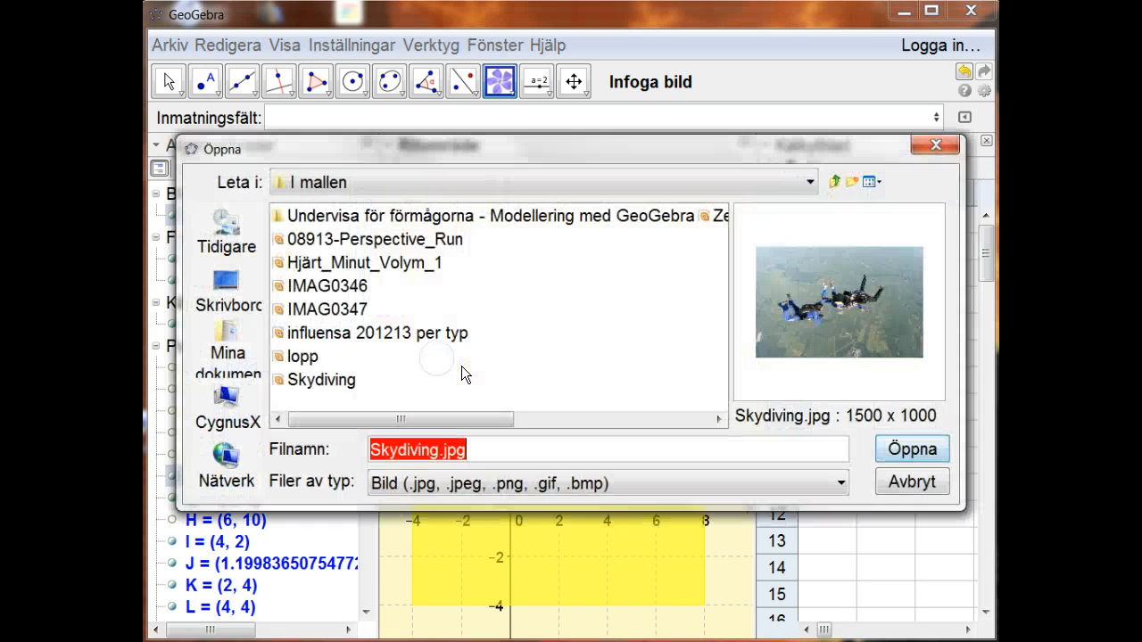
key(Return)
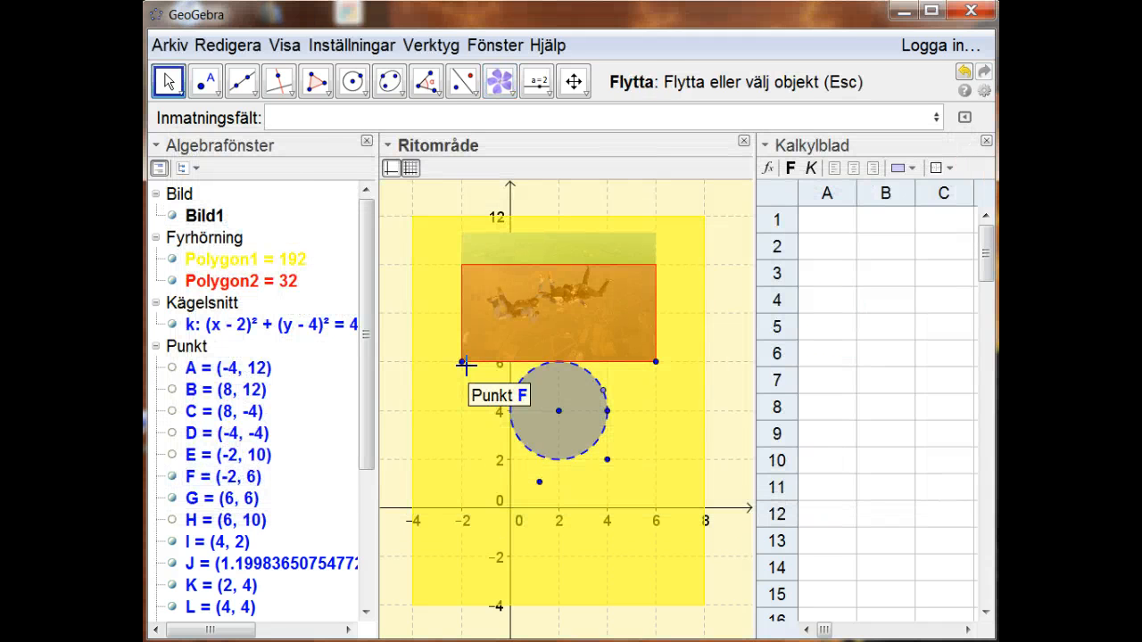
Test moving point F with the Move tool to see how the image follows, and hide the point.
click(168, 81)
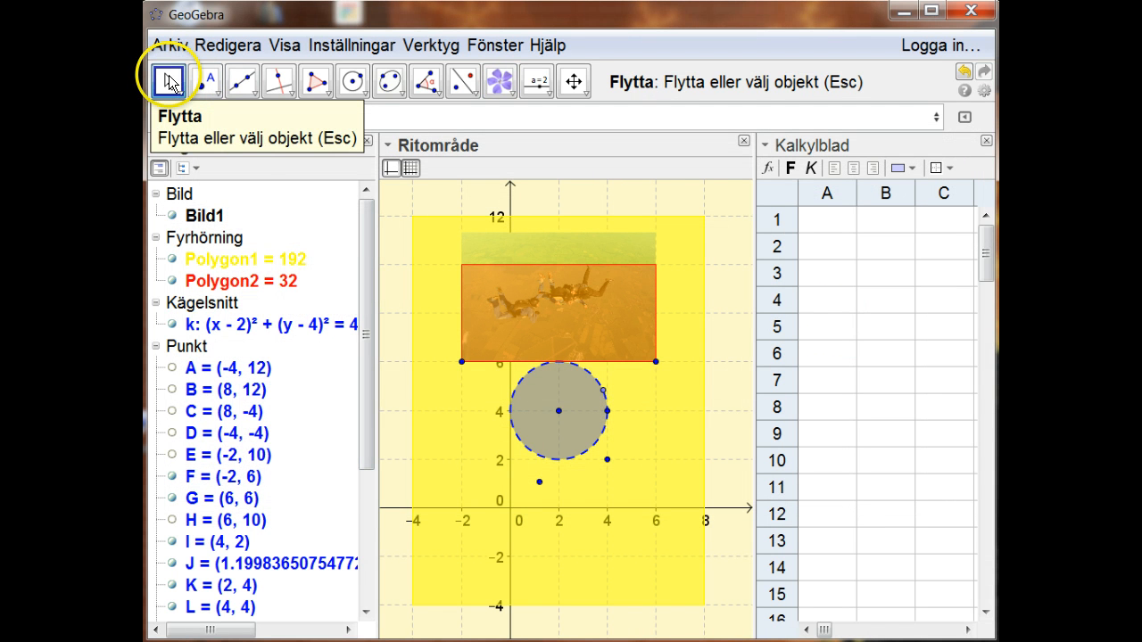
mouse_move(461, 361)
mouse_down()
mouse_move(415, 365)
mouse_move(479, 366)
mouse_move(482, 437)
mouse_move(545, 459)
mouse_move(506, 342)
mouse_move(484, 369)
mouse_move(461, 368)
mouse_move(509, 365)
mouse_move(461, 362)
mouse_up()
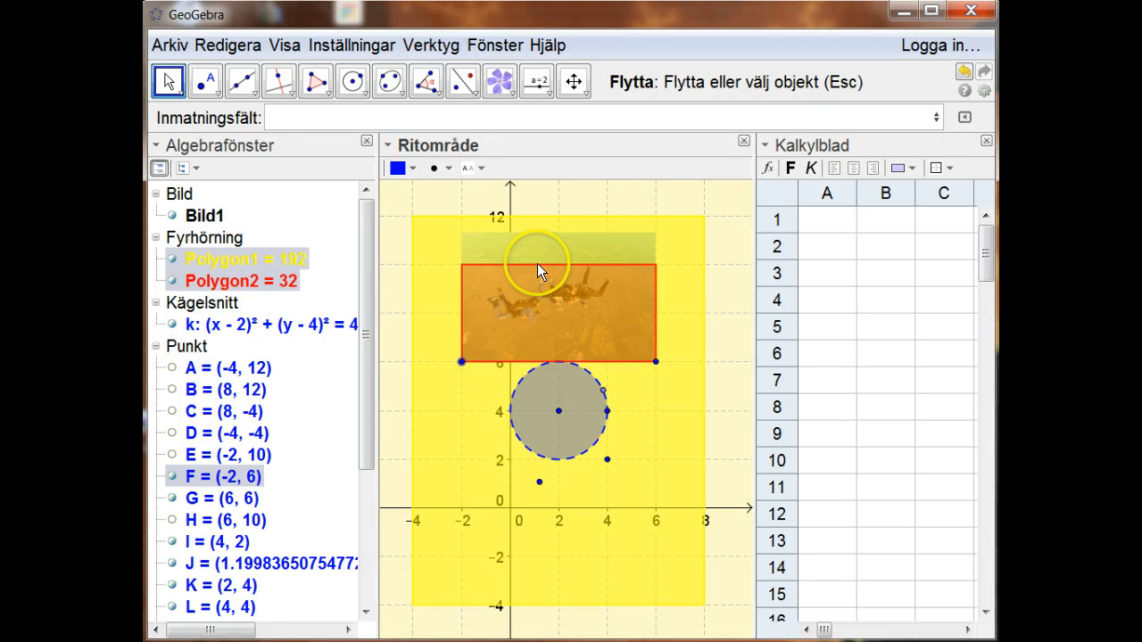
click(174, 475)
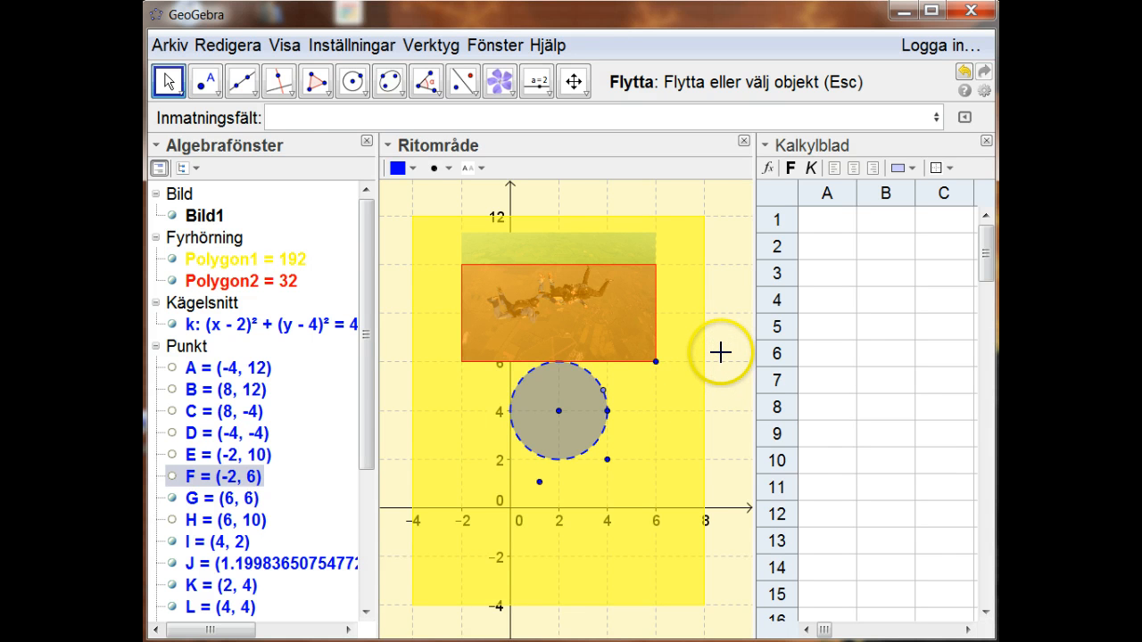
Zoom the drawing area in and out to check how the anchored image scales with the coordinate system.
scroll(722, 349, down, 2)
scroll(721, 352, down, 1)
scroll(731, 348, up, 3)
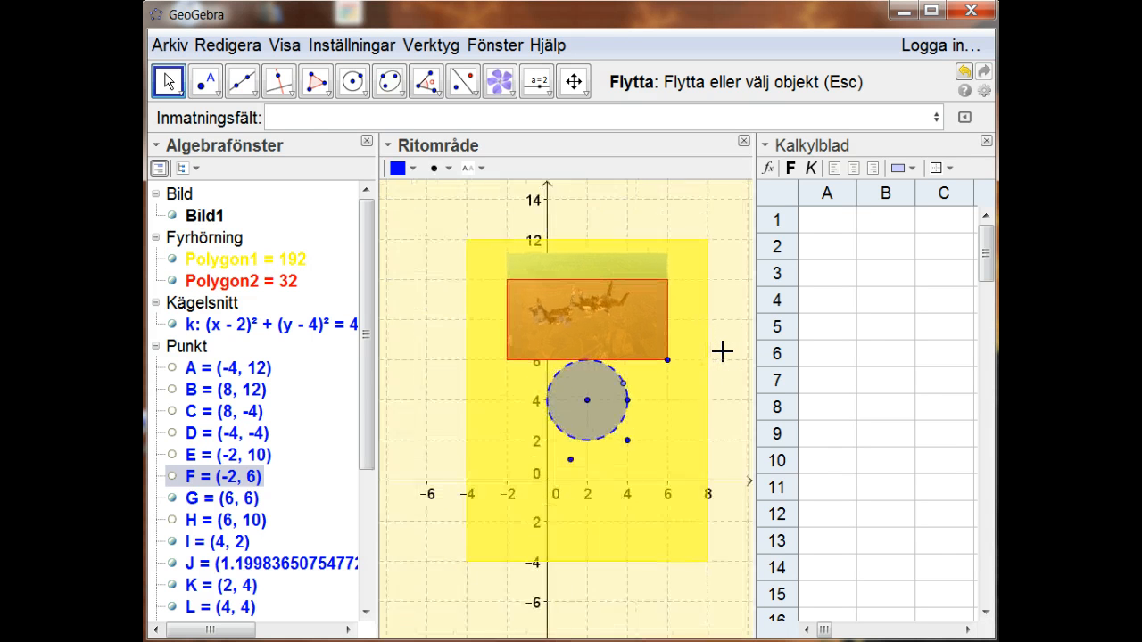
scroll(744, 343, up, 2)
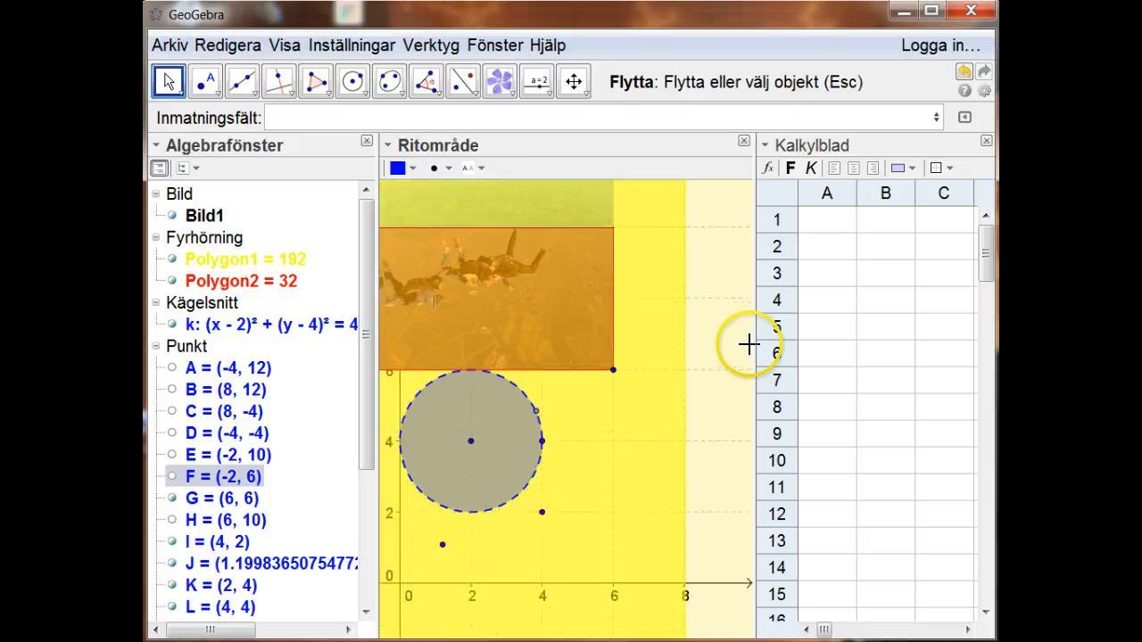
scroll(747, 341, down, 4)
scroll(749, 343, down, 1)
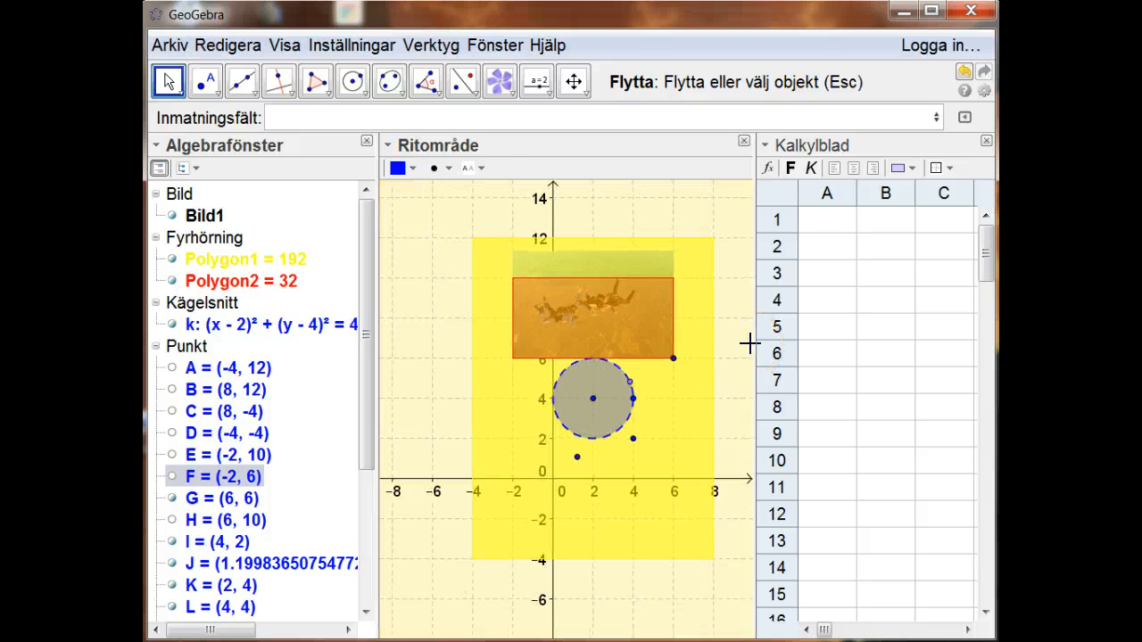
scroll(749, 342, up, 2)
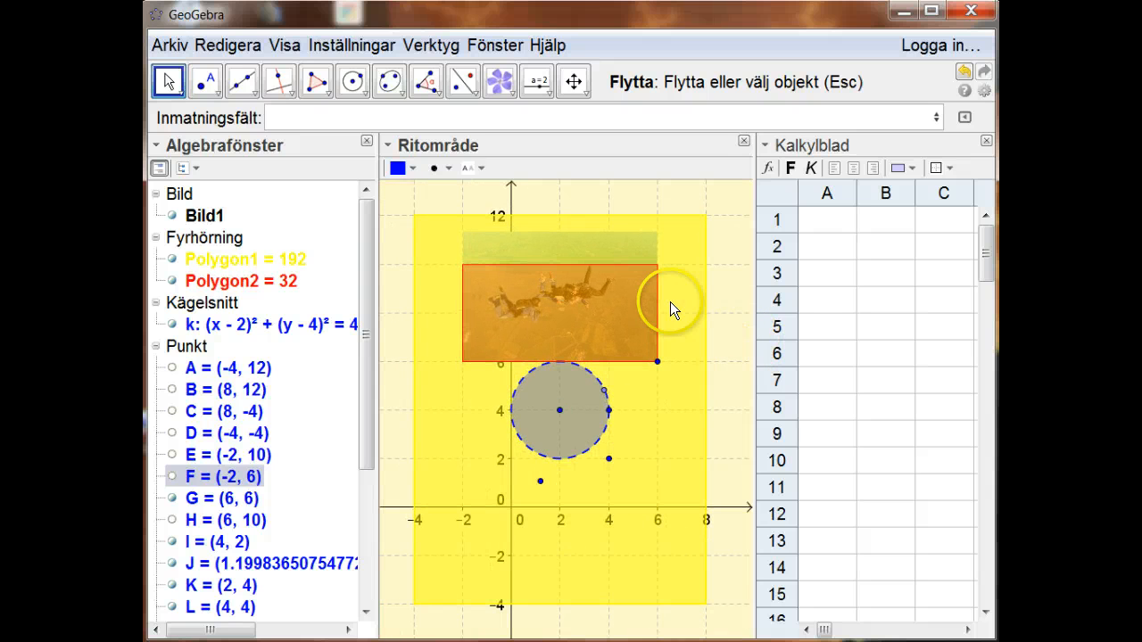
Examine the image's position properties, including the corner points and the Absolut position i fönstret option.
click(605, 243)
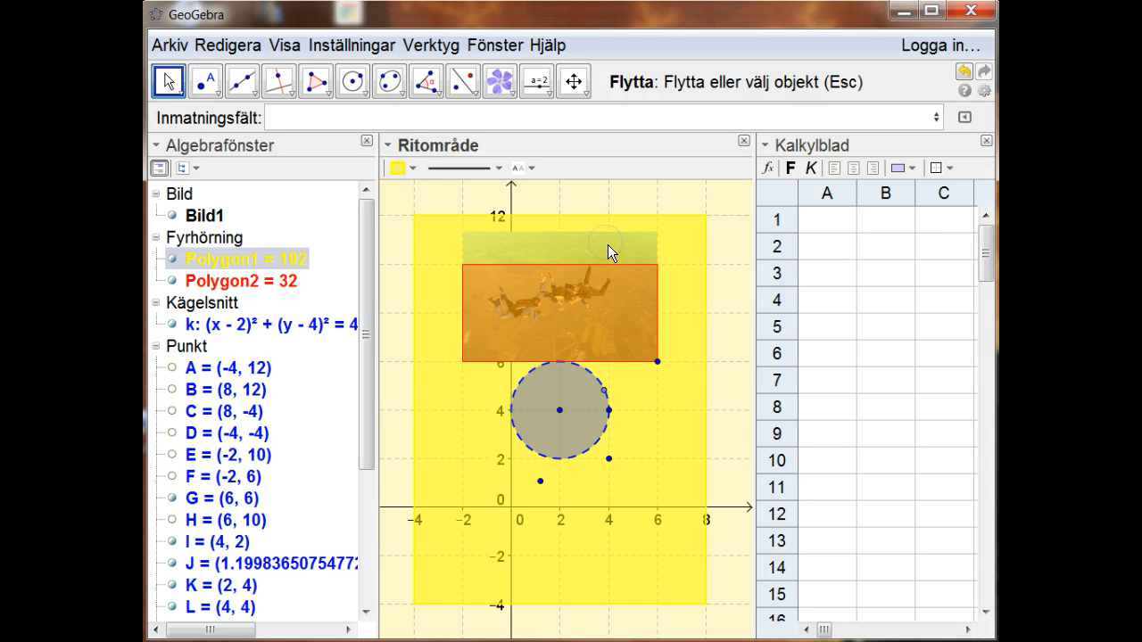
right_click(608, 244)
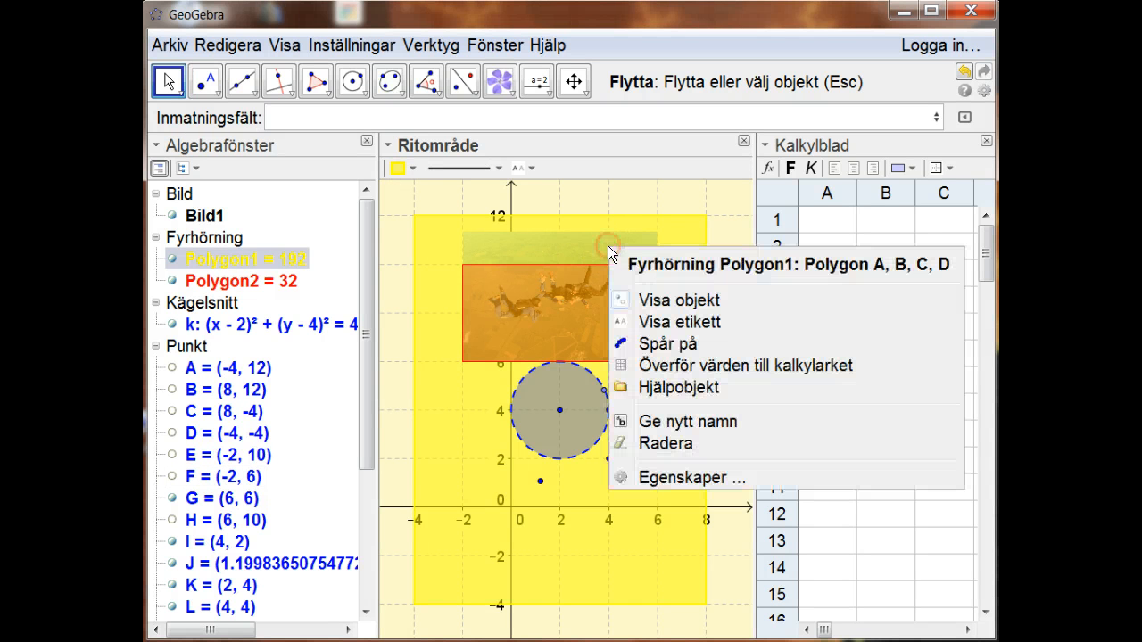
click(670, 474)
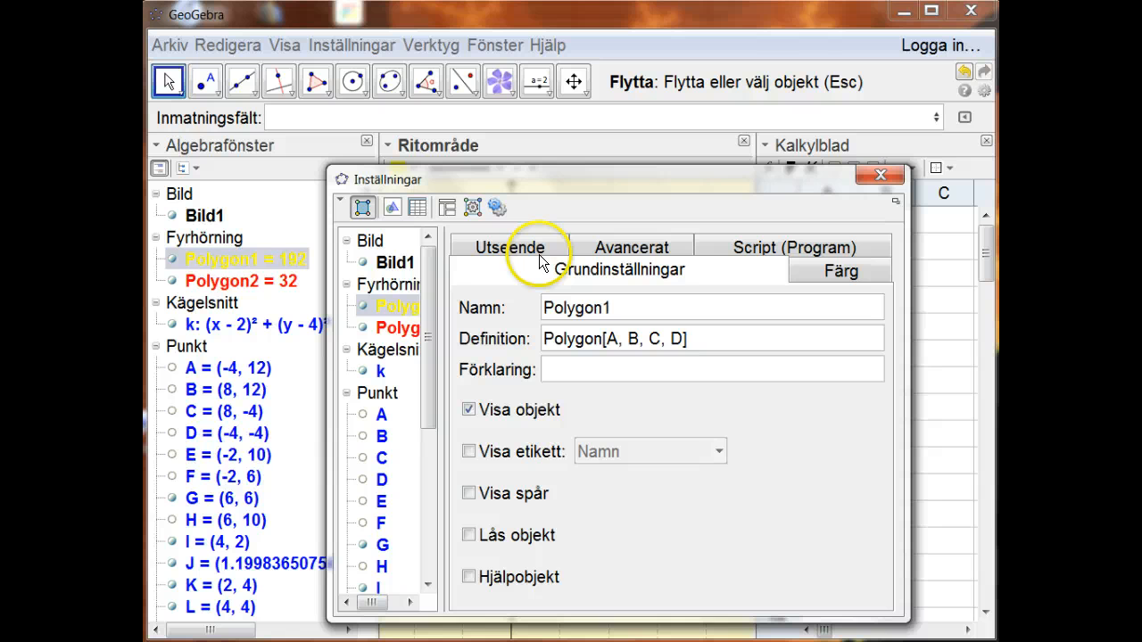
click(397, 263)
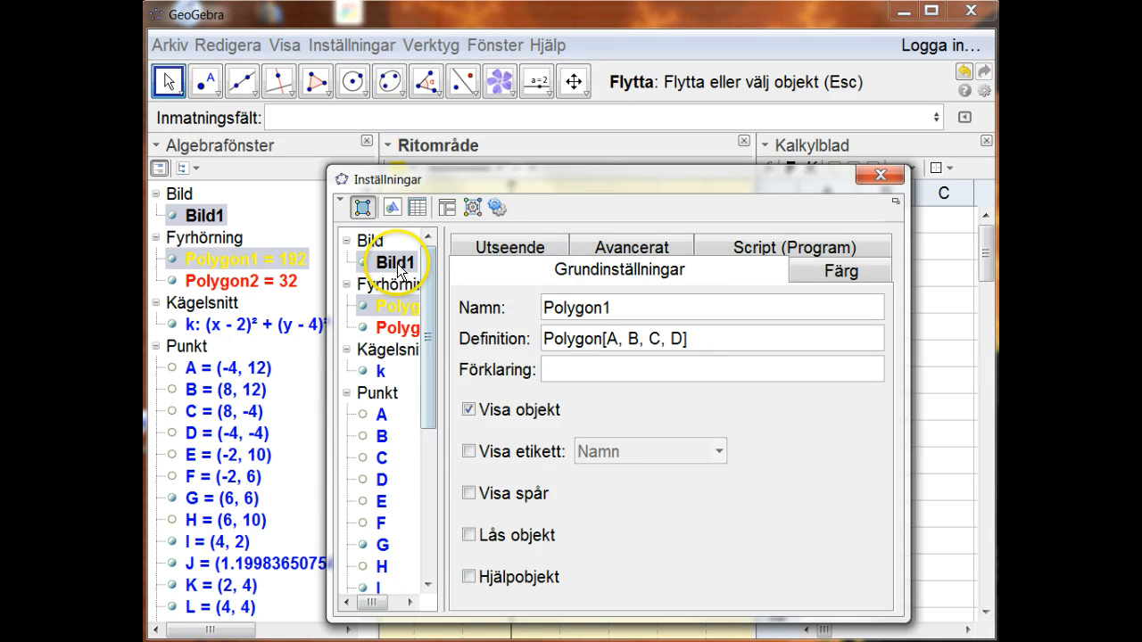
click(523, 247)
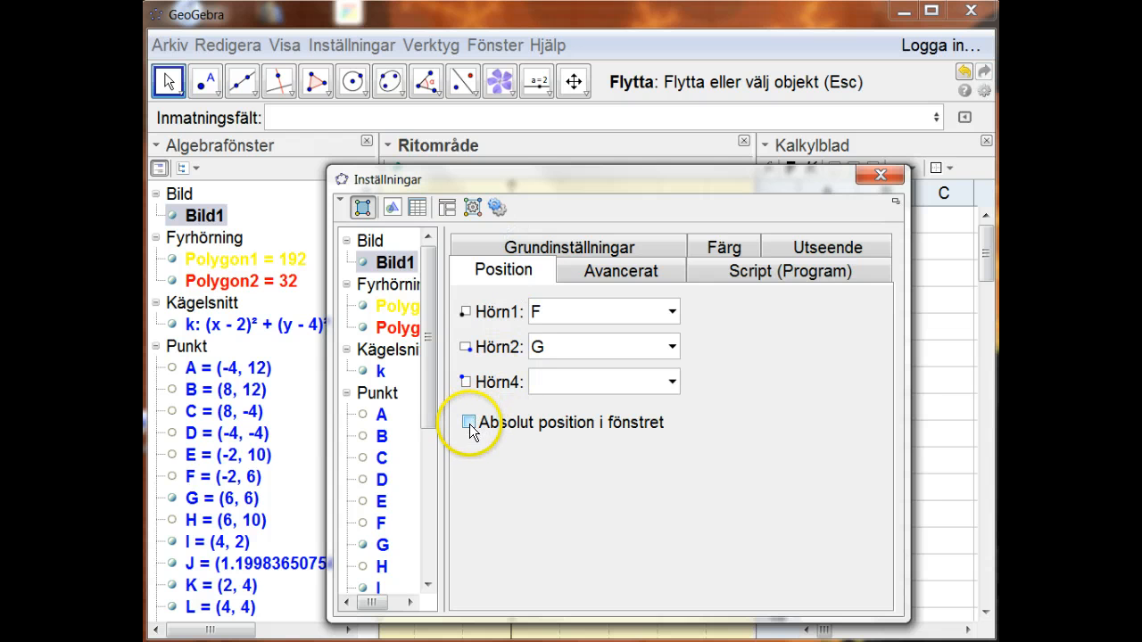
click(881, 174)
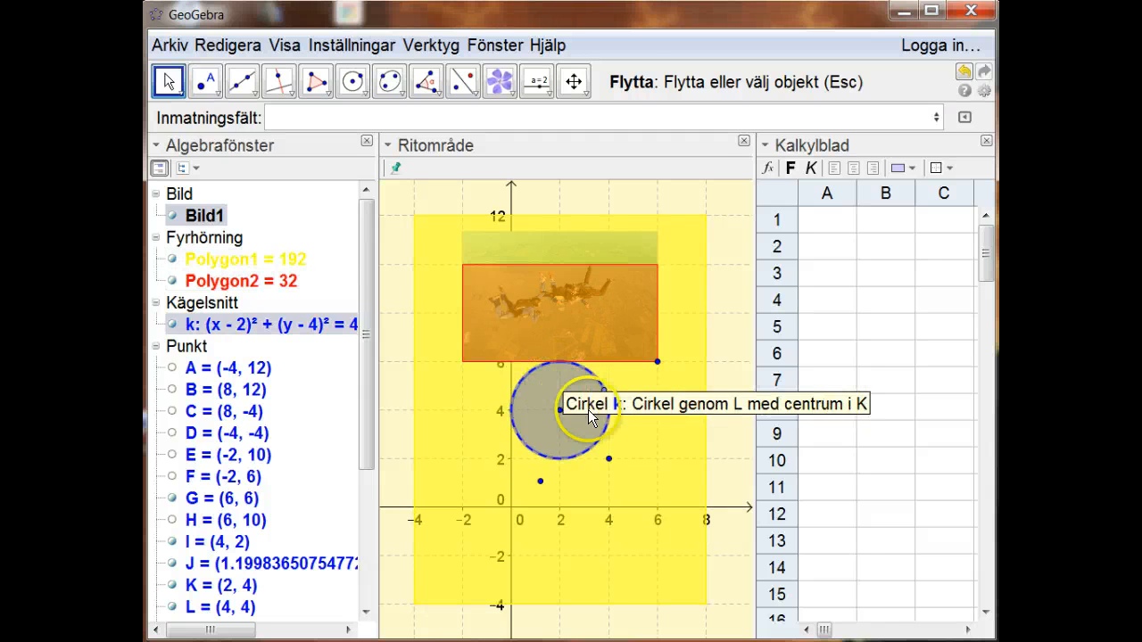
Show the label of point I at (4, 2) and set it to Namn och Värde in its properties.
right_click(609, 458)
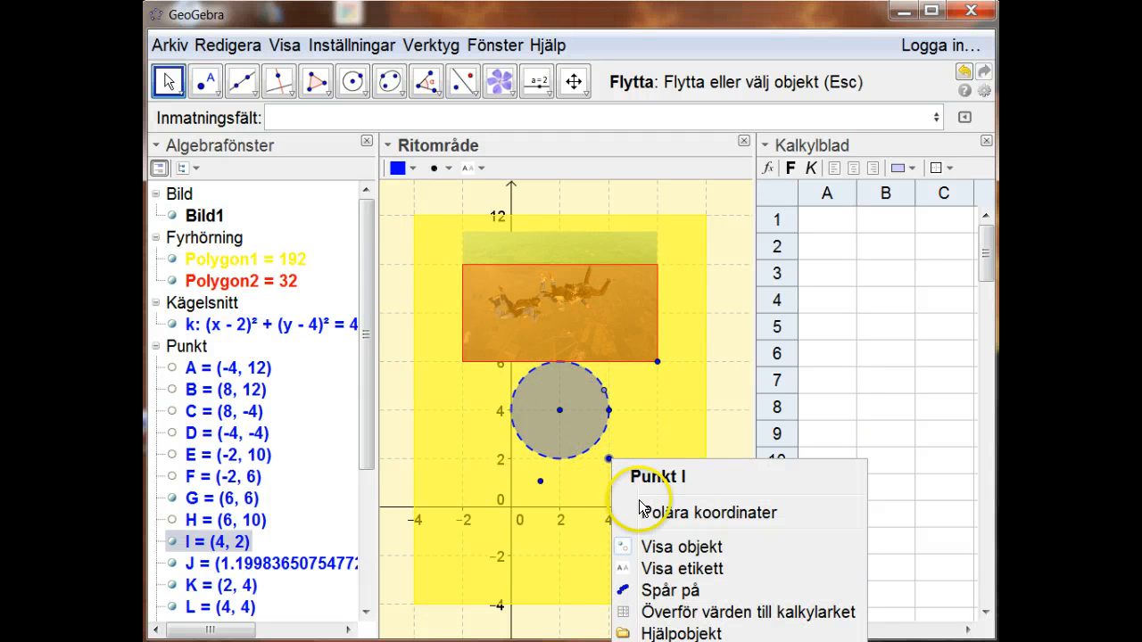
click(679, 569)
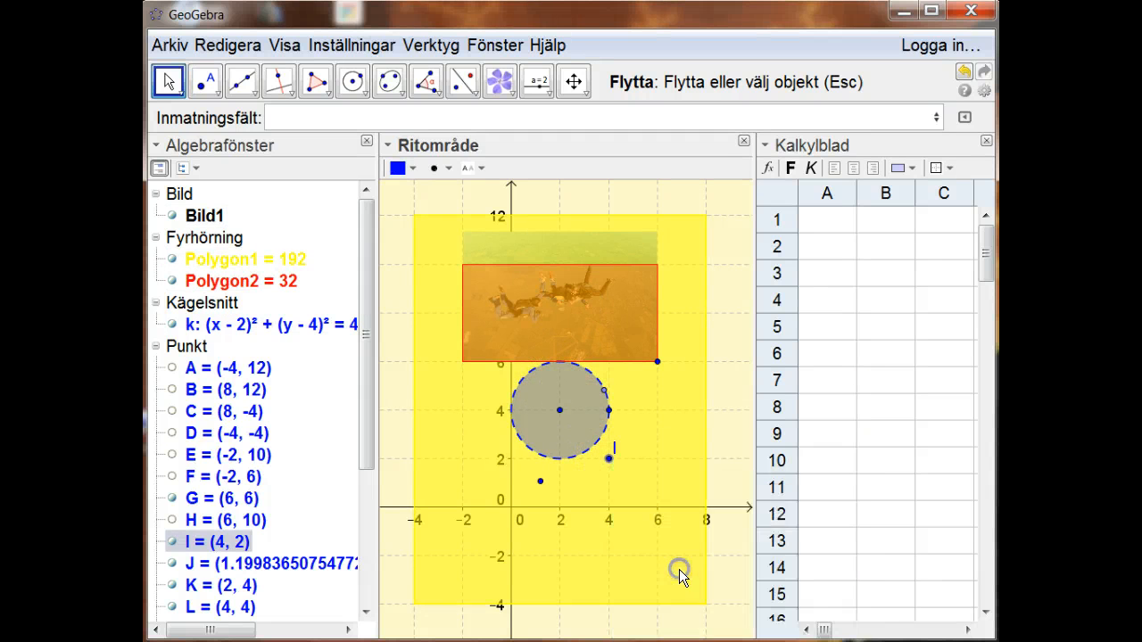
right_click(609, 458)
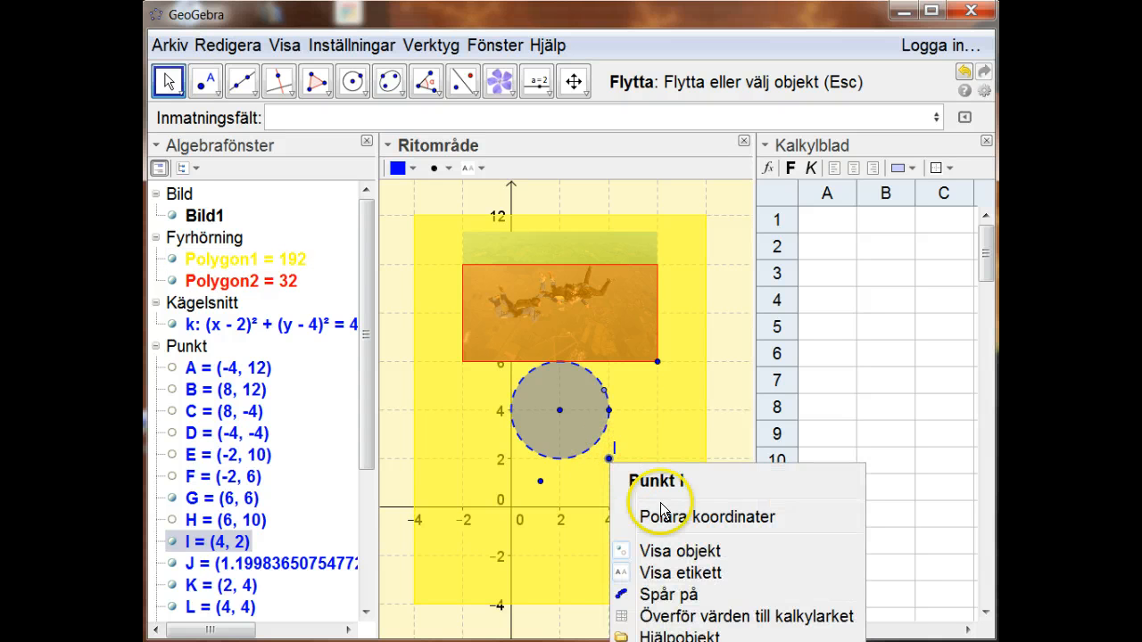
click(667, 641)
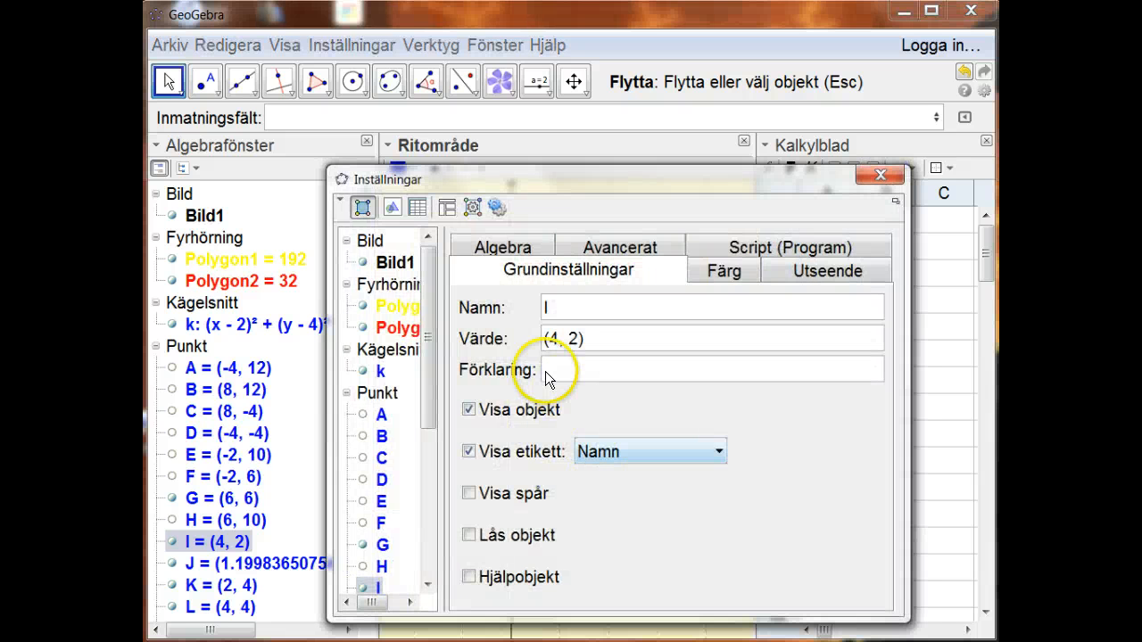
click(716, 453)
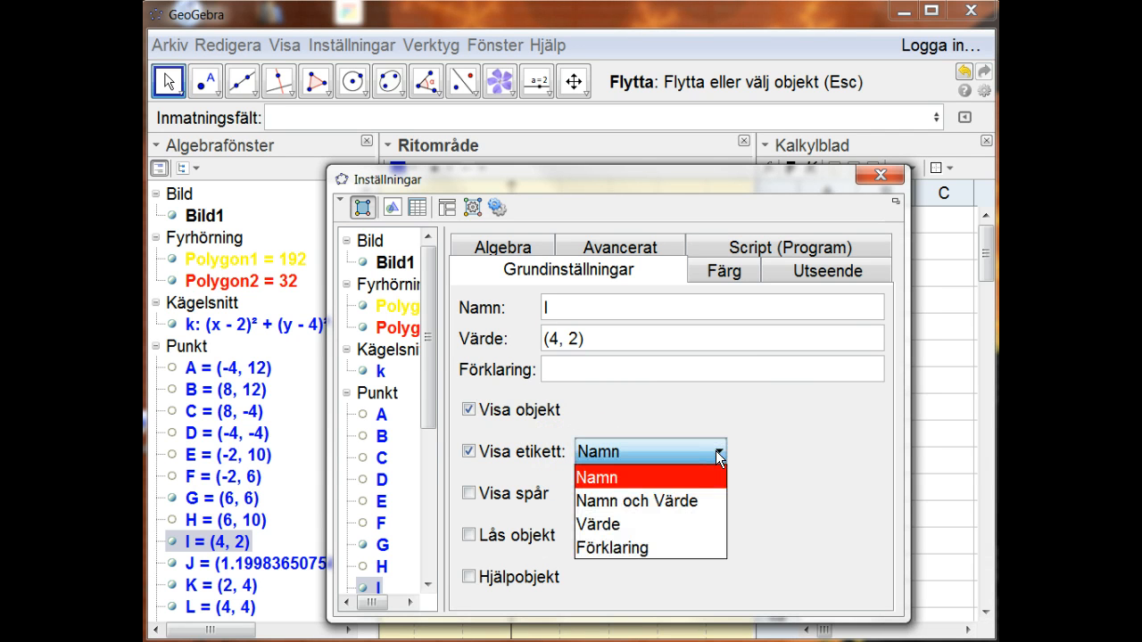
click(702, 501)
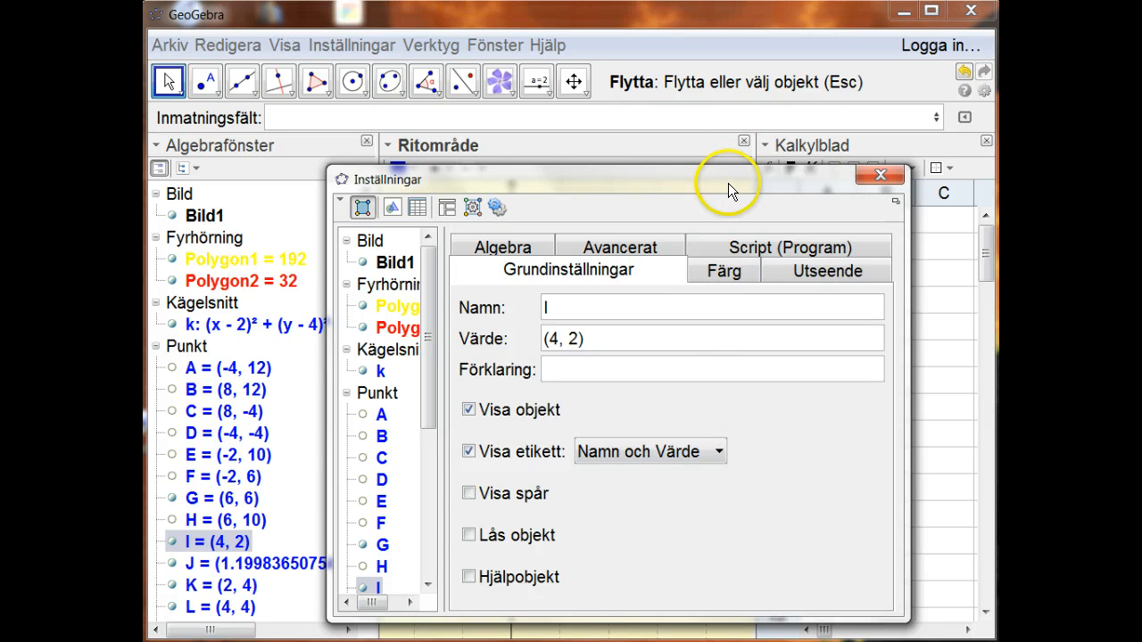
Move the settings window clear of point I and switch the point's label to Värde only.
mouse_move(728, 183)
mouse_down()
mouse_move(628, 64)
mouse_move(438, 0)
mouse_up()
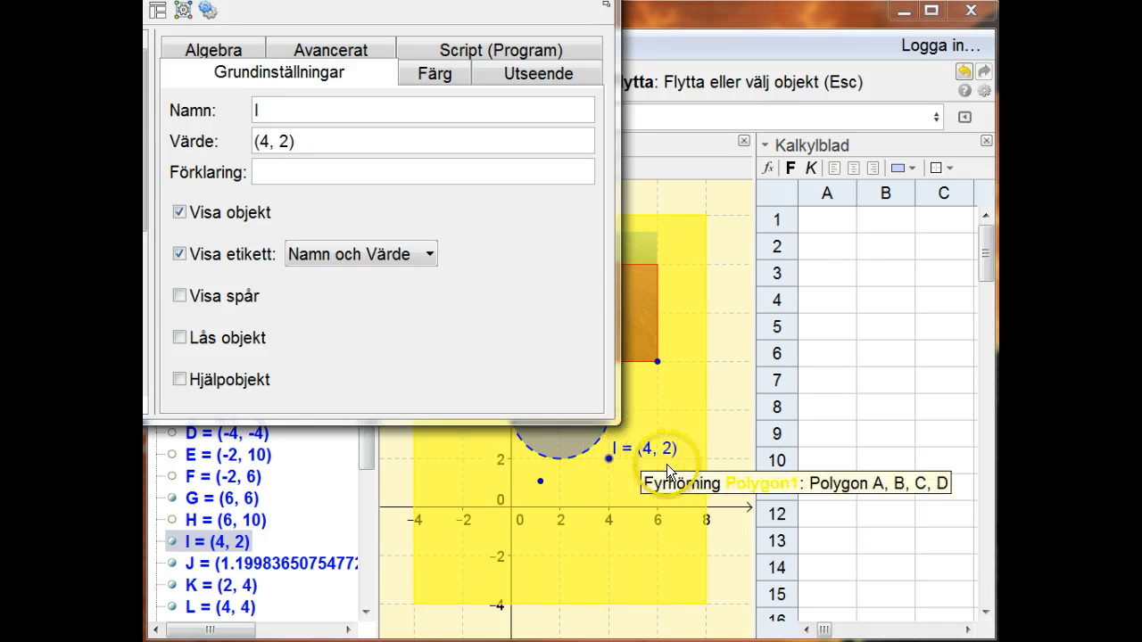
click(336, 260)
click(320, 320)
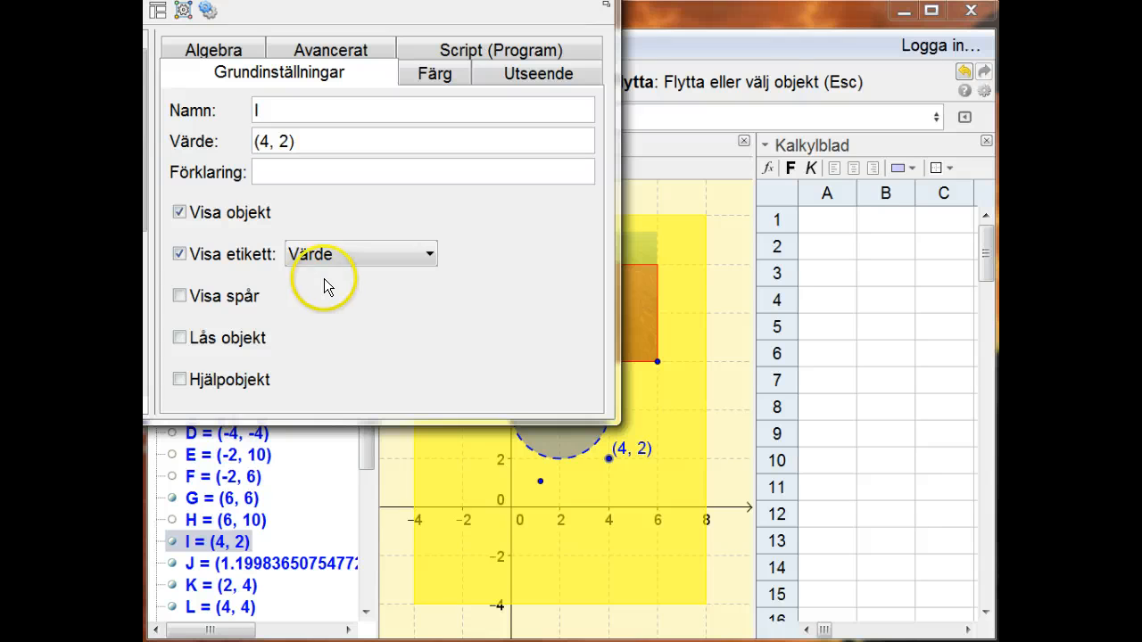
Set point I's label to Förklaring, enter the caption "Viktig punkt!", and close the settings.
click(328, 254)
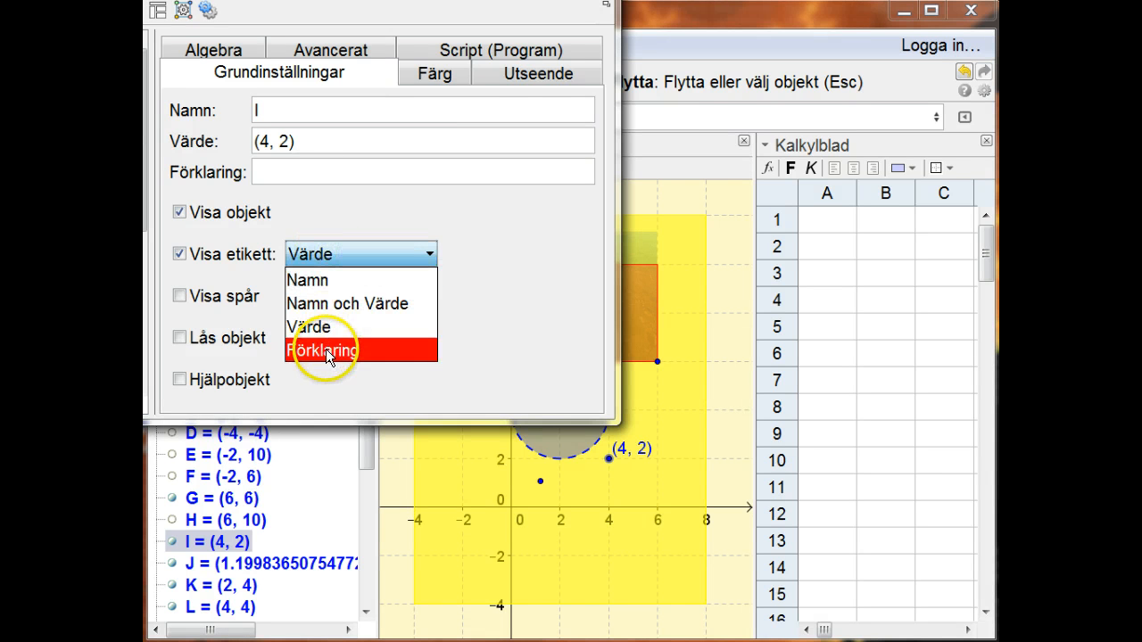
click(326, 349)
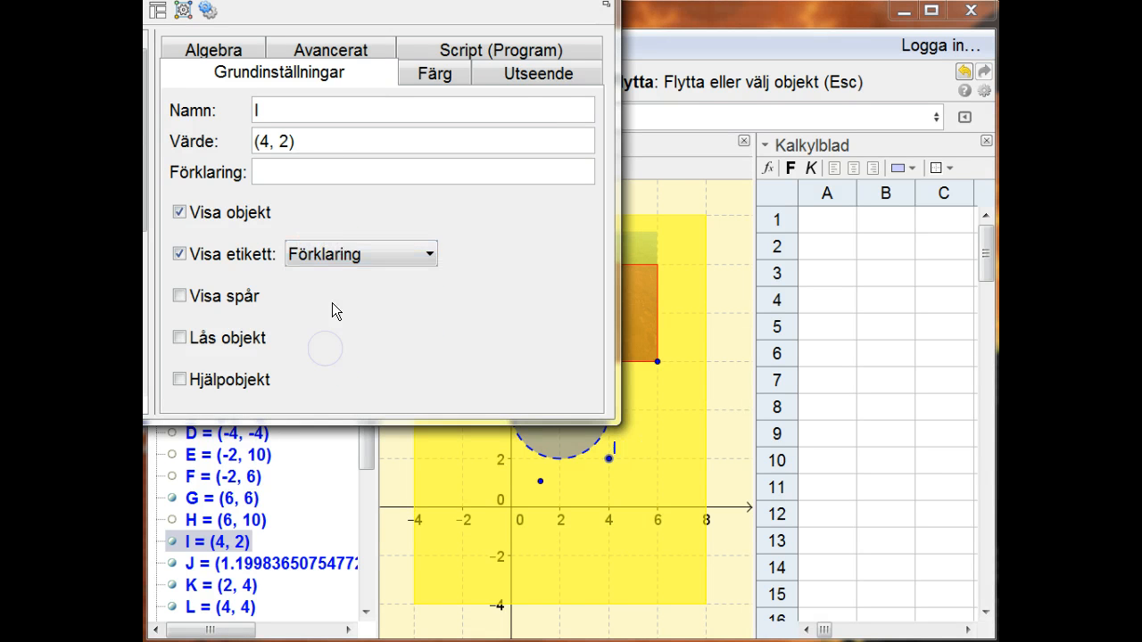
click(326, 176)
text(Viktig punkt!)
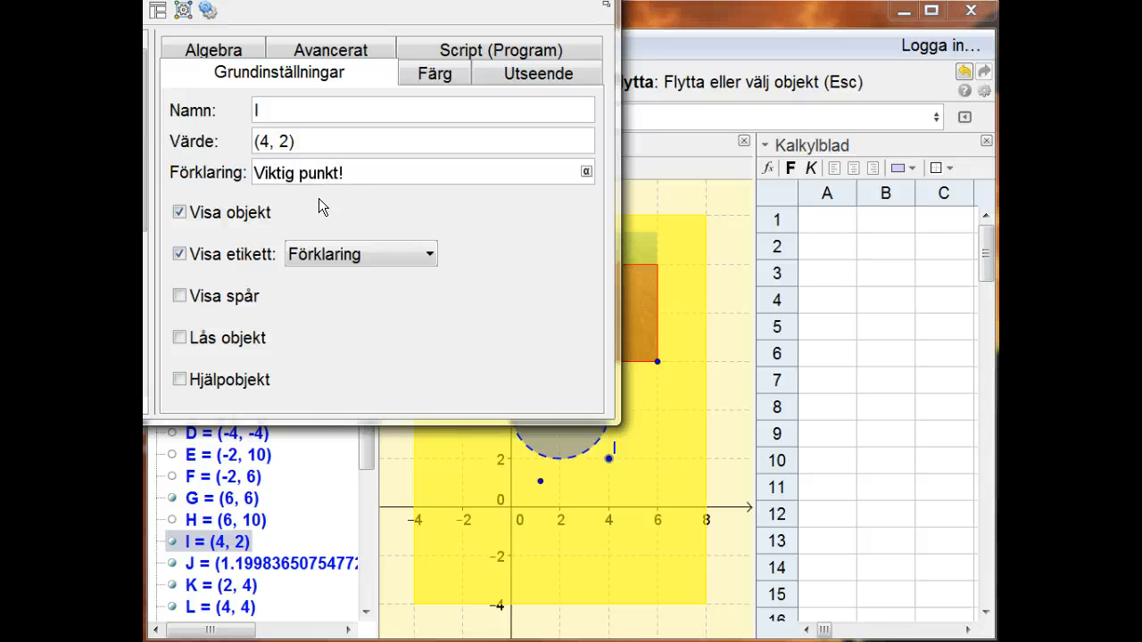
key(Tab)
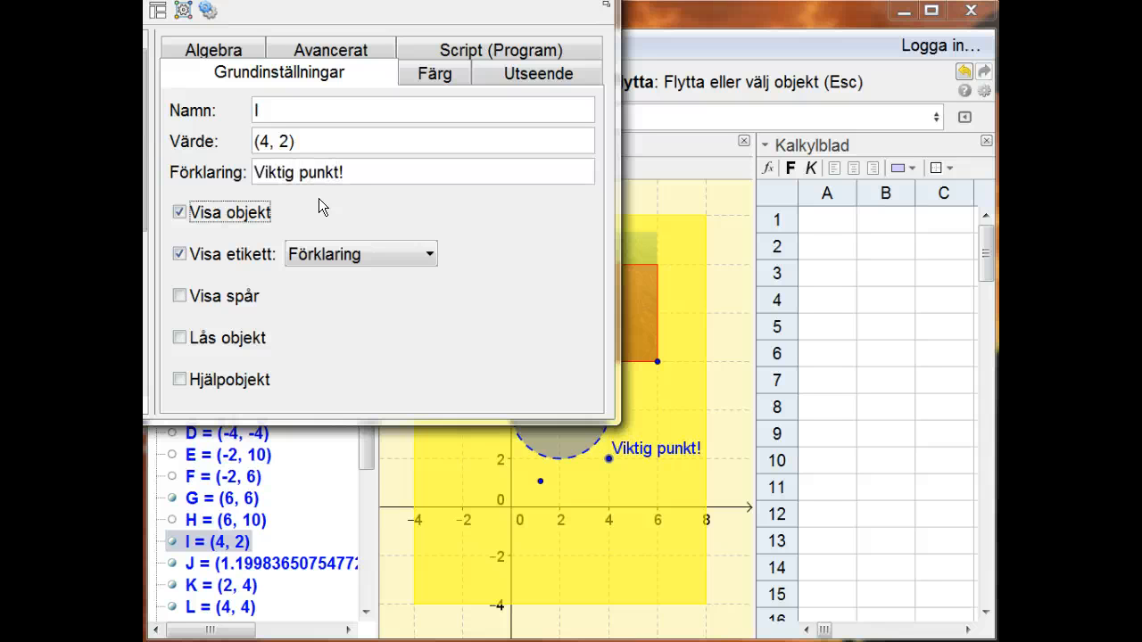
click(371, 177)
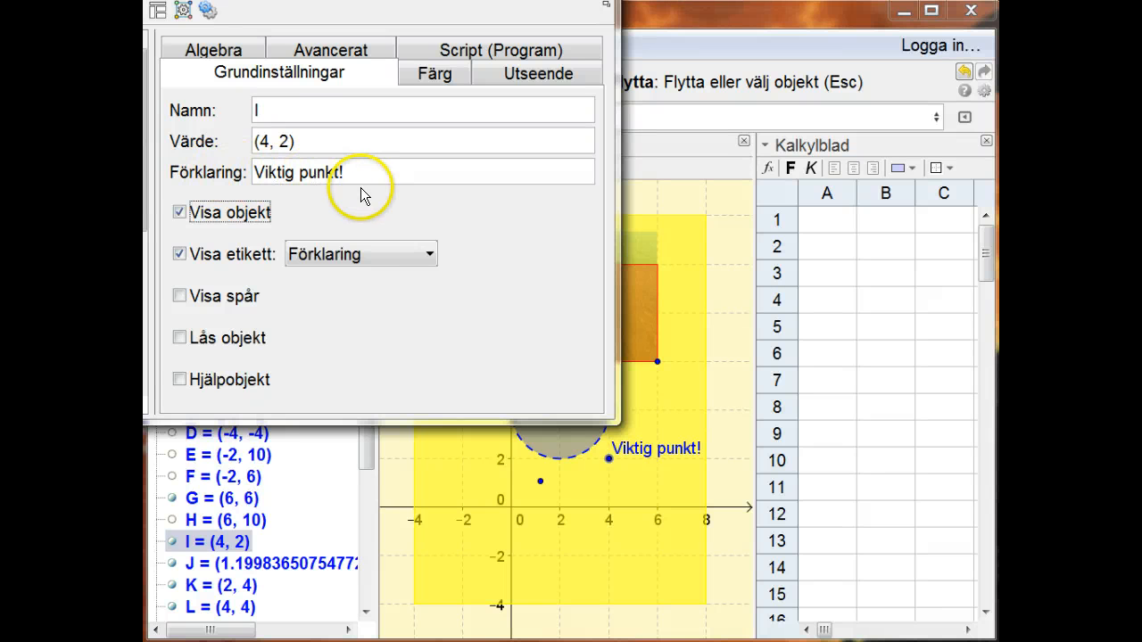
click(611, 457)
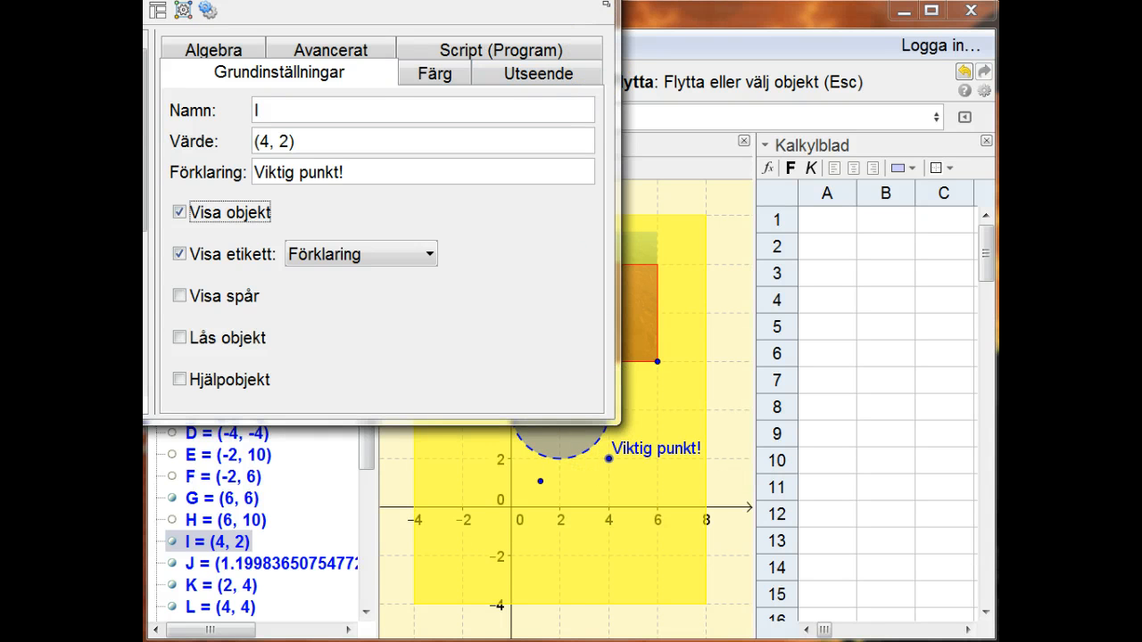
click(596, 0)
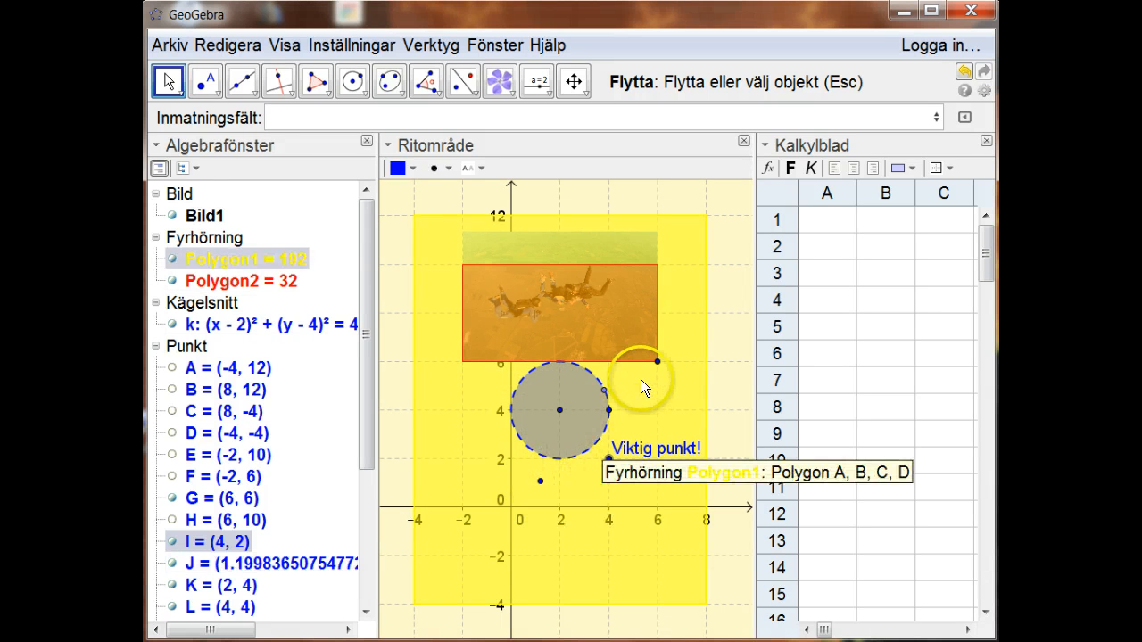
Move the free point J to (-2, 2) and lock it with the Lås objekt option.
mouse_move(655, 365)
mouse_down()
mouse_move(642, 410)
mouse_move(658, 372)
mouse_up()
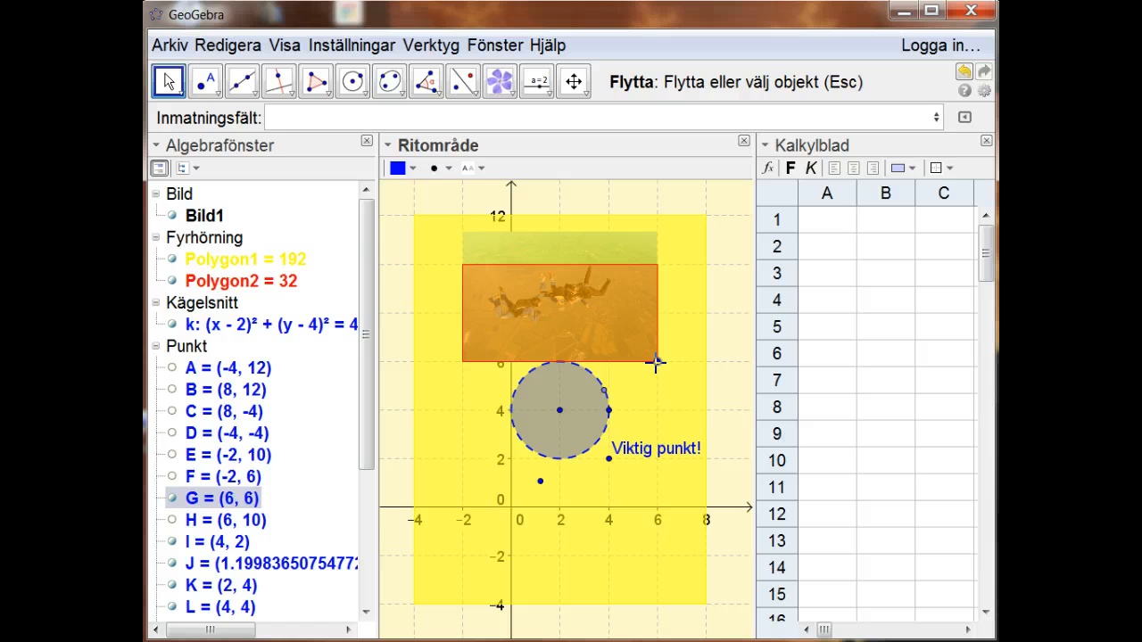
drag(540, 481, 465, 468)
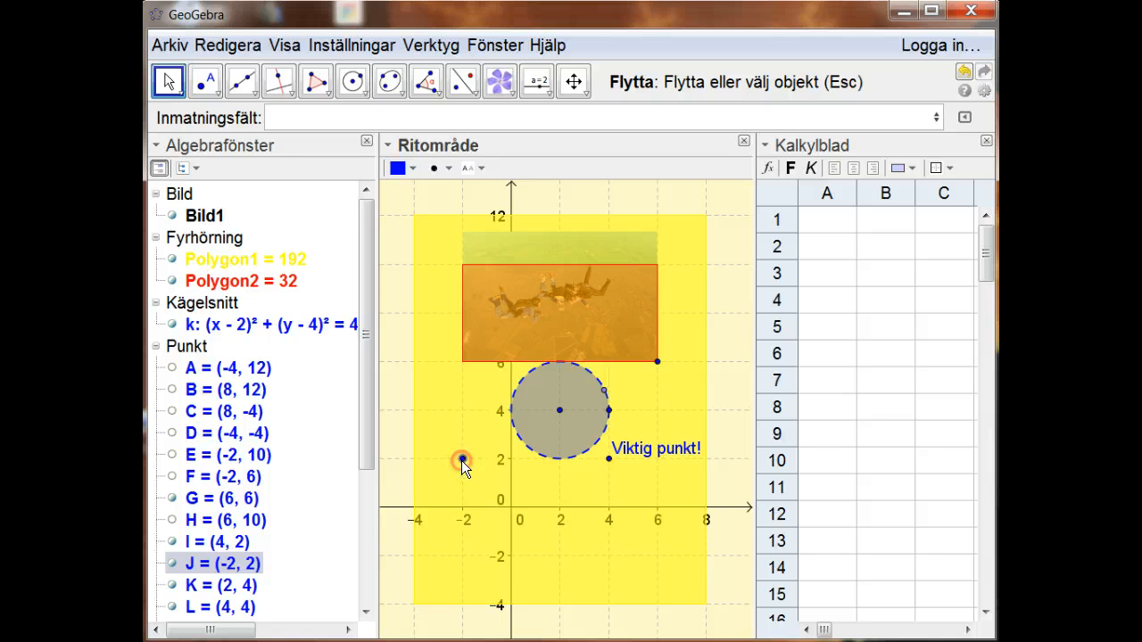
right_click(461, 461)
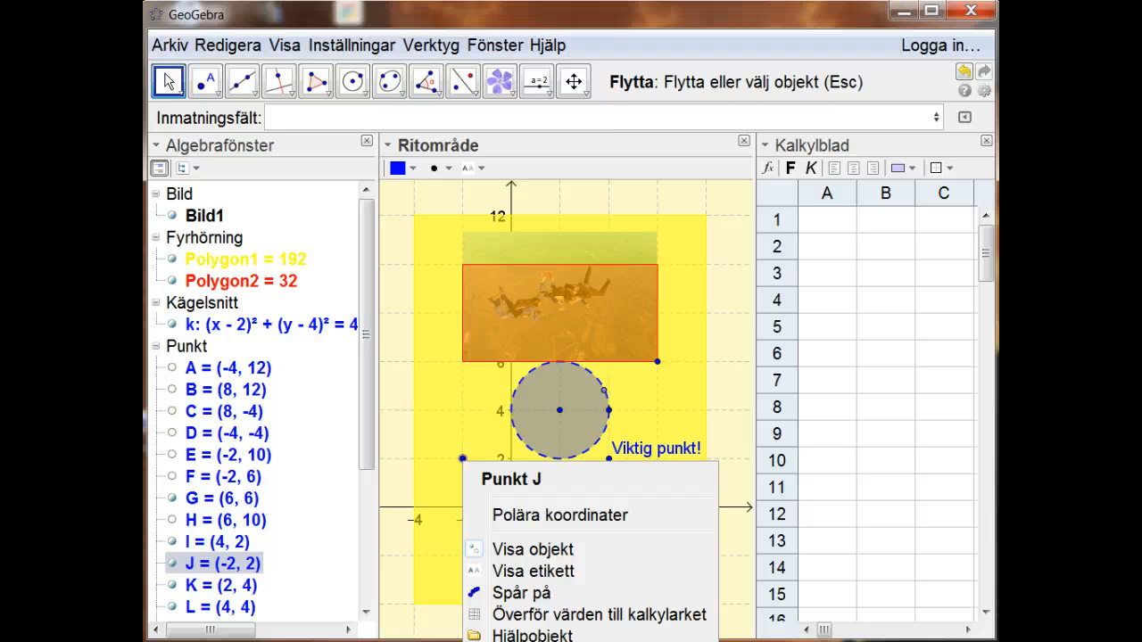
click(535, 641)
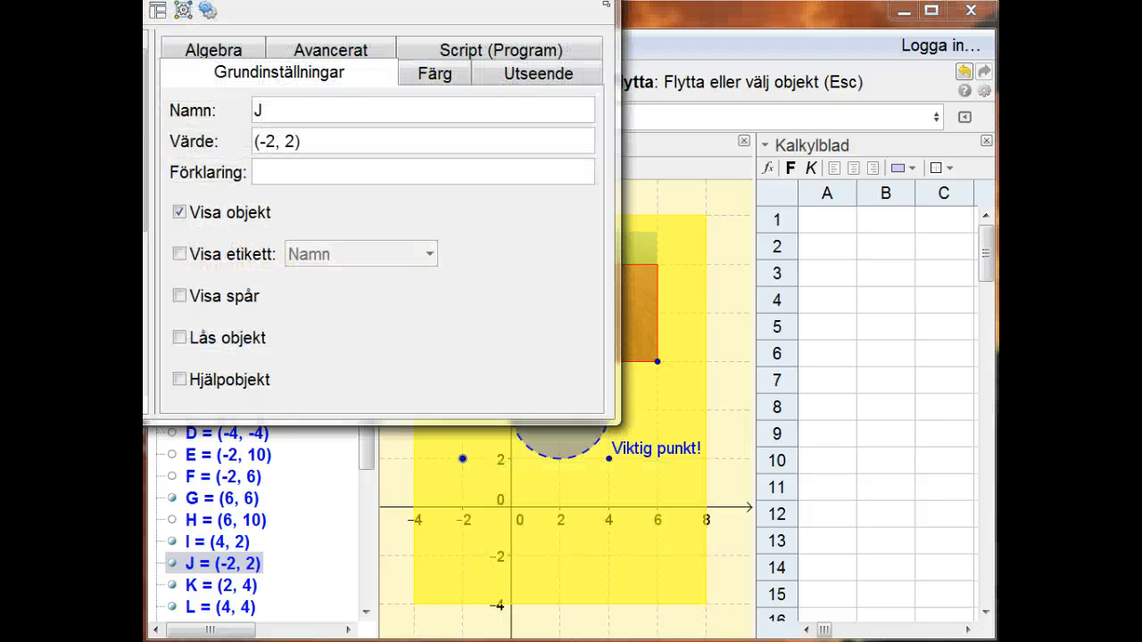
click(178, 339)
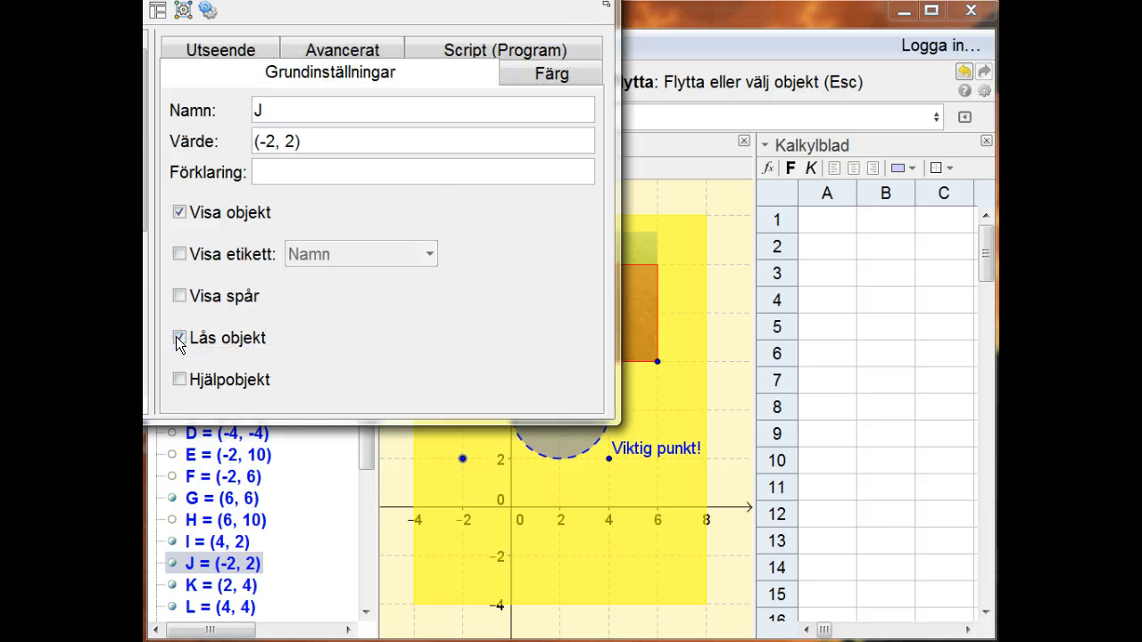
key(Escape)
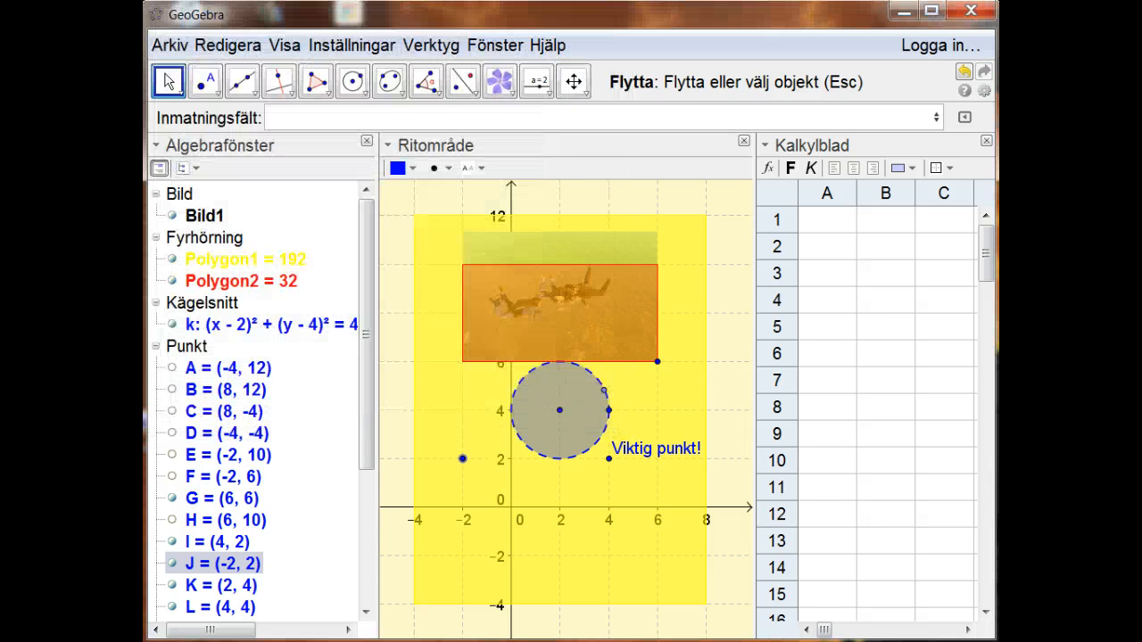
Test the lock on point J by trying to move the point with the Move tool.
click(525, 558)
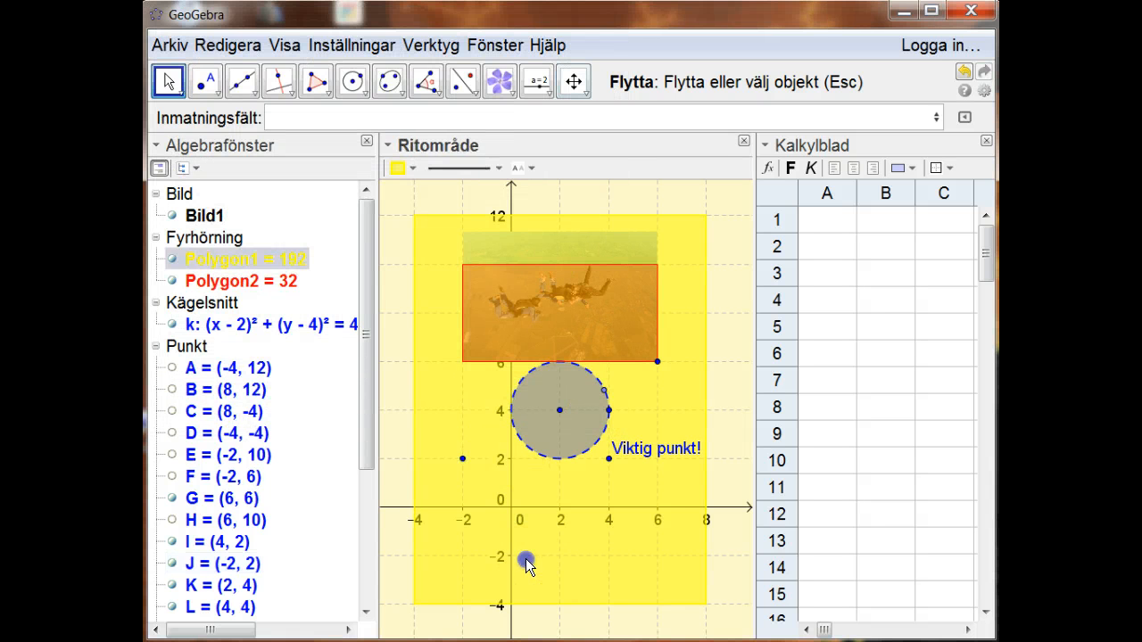
click(462, 459)
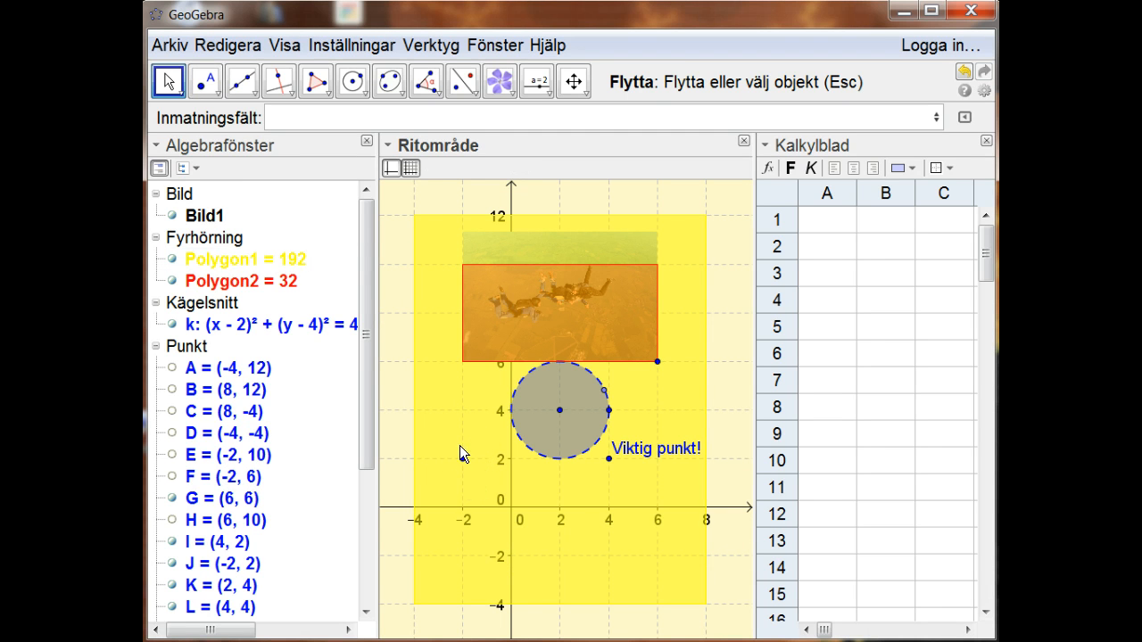
mouse_move(460, 445)
mouse_down()
mouse_move(466, 472)
mouse_move(457, 453)
mouse_up()
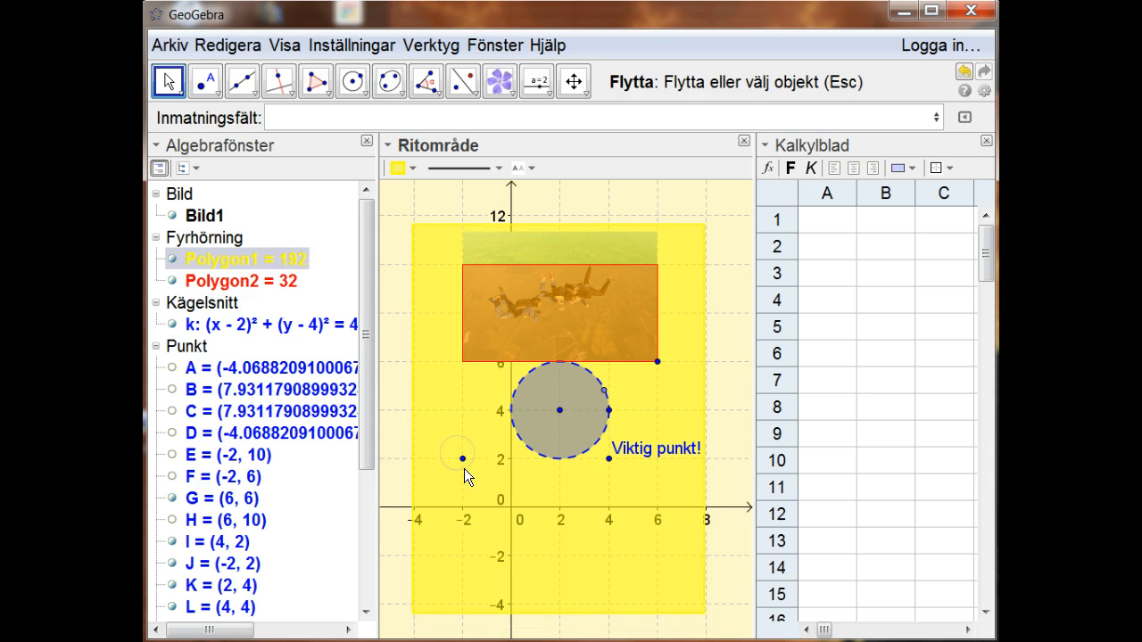
click(462, 460)
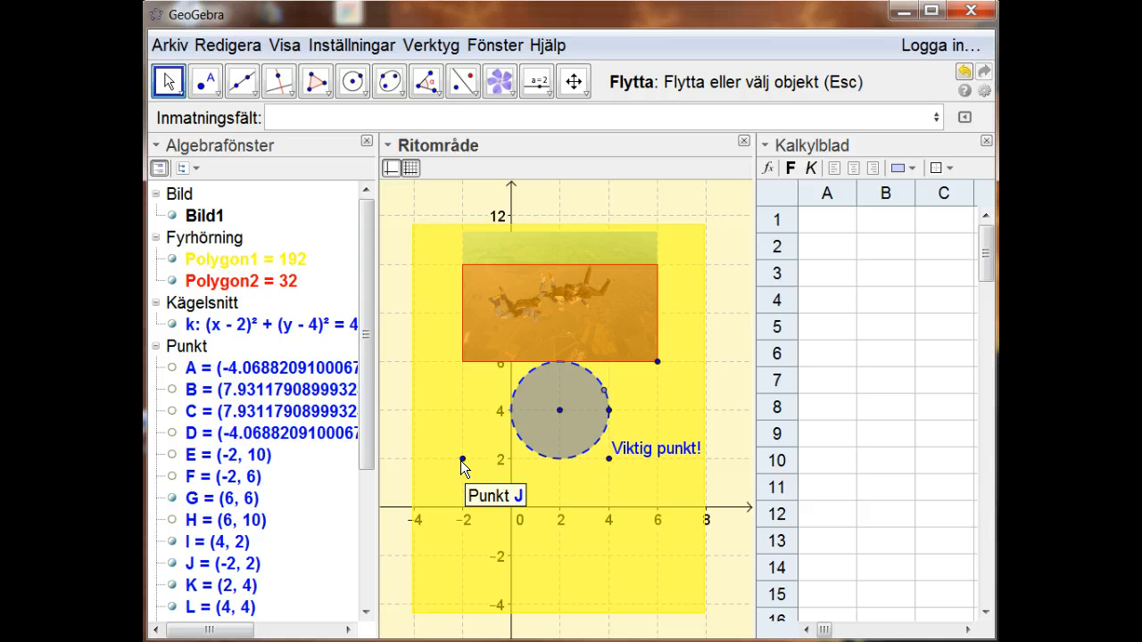
click(592, 457)
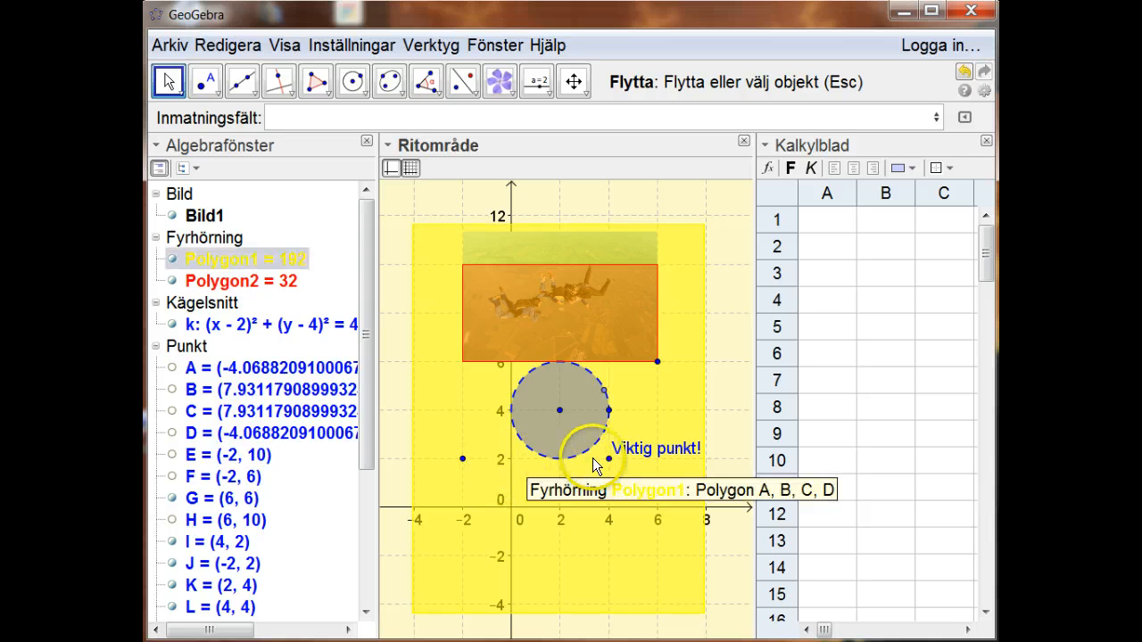
click(606, 459)
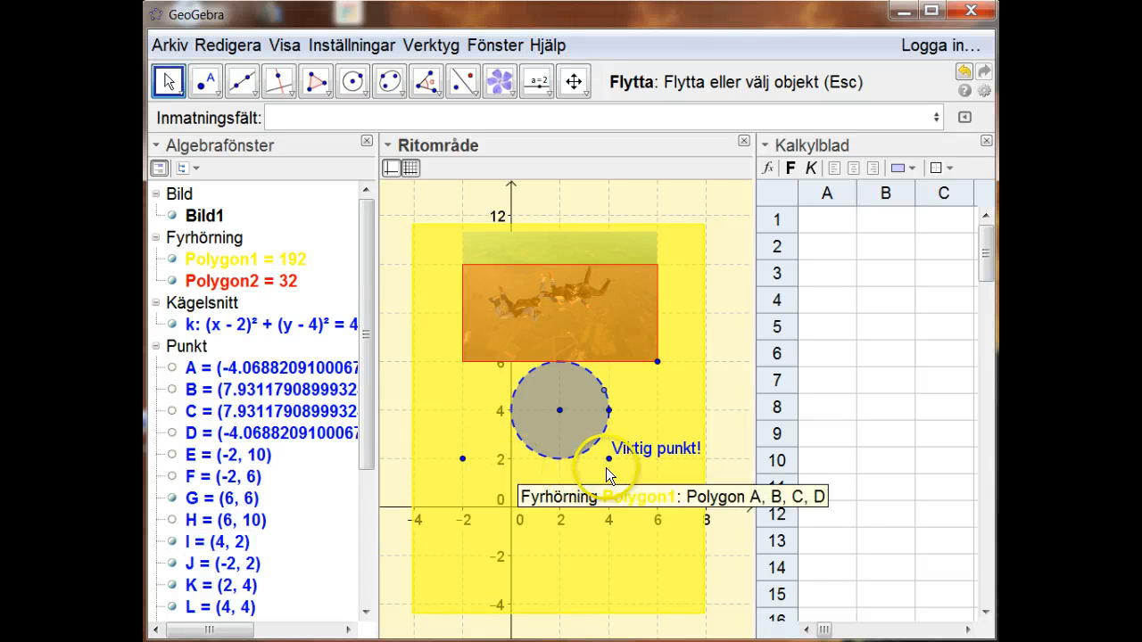
click(463, 460)
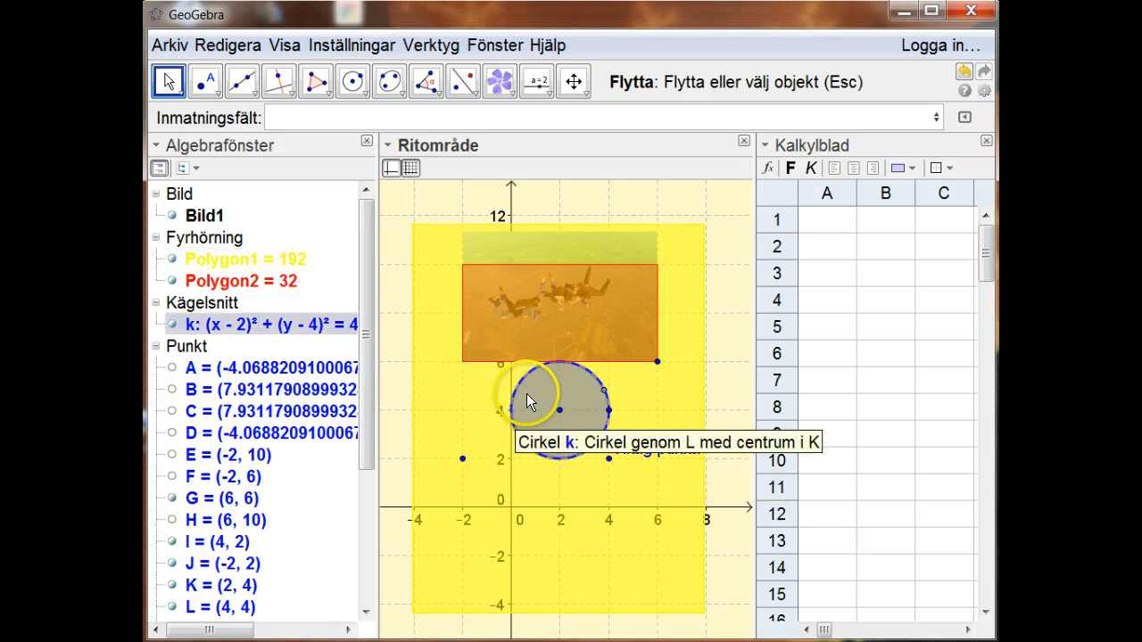
Lock the large yellow rectangle Polygon1 with Lås objekt and test whether it can still be moved.
right_click(436, 380)
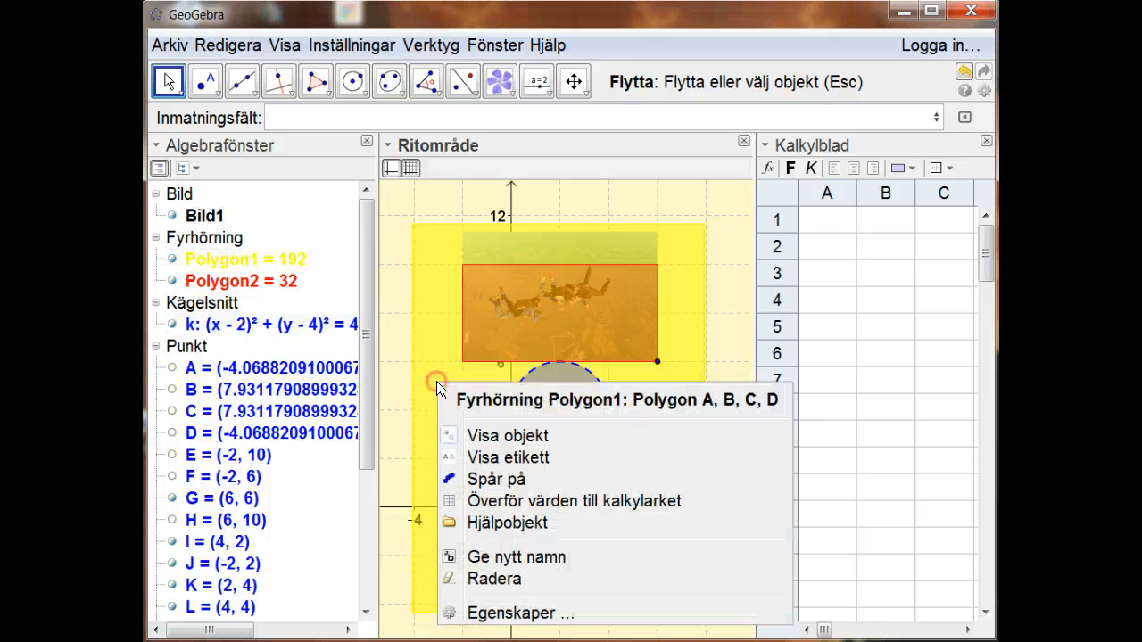
click(510, 613)
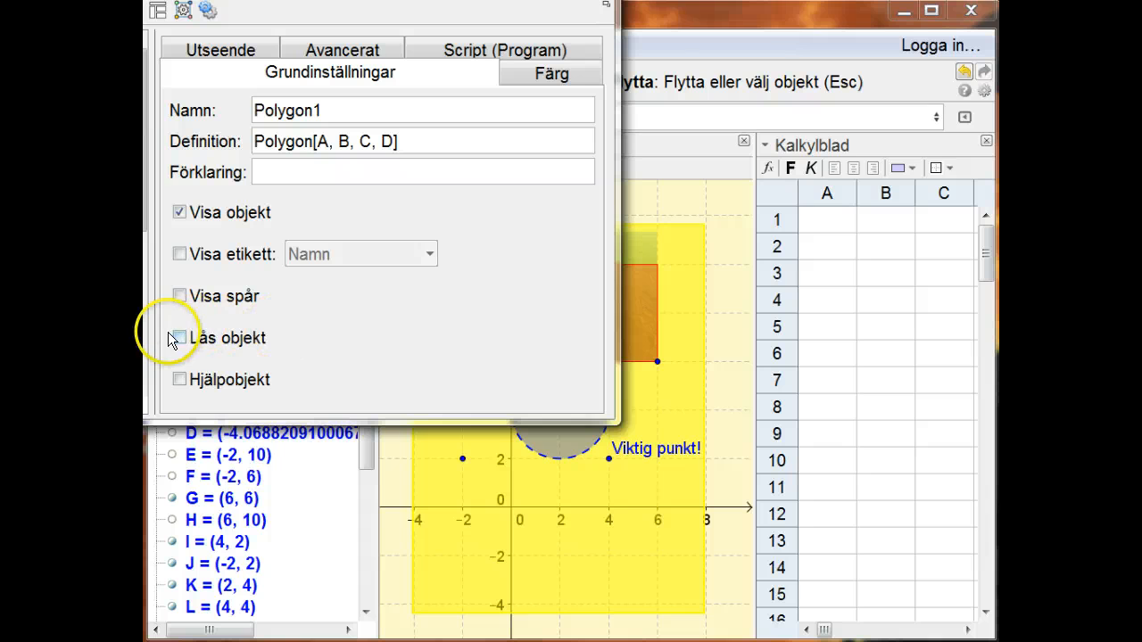
click(178, 337)
click(590, 1)
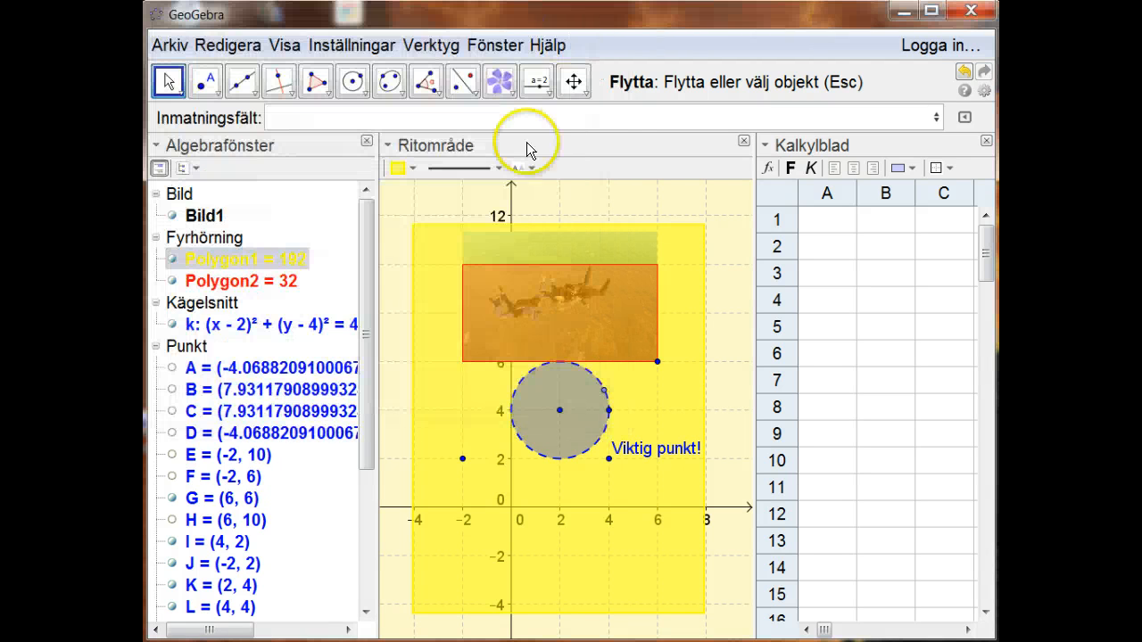
click(387, 397)
click(442, 398)
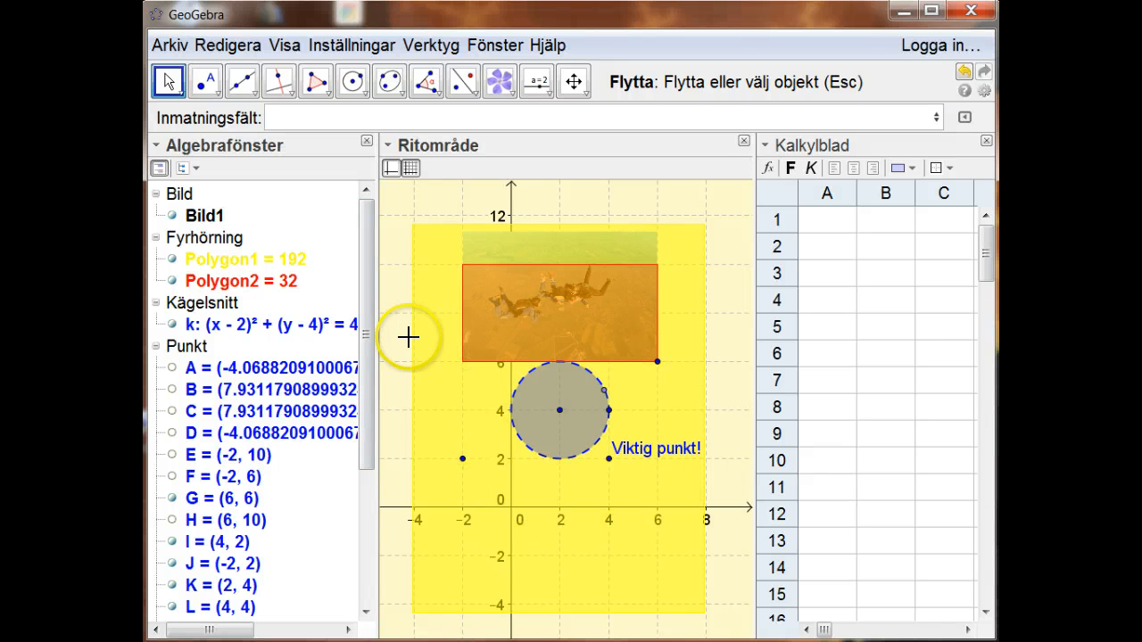
mouse_move(366, 277)
mouse_down()
mouse_move(370, 433)
mouse_move(377, 267)
mouse_up()
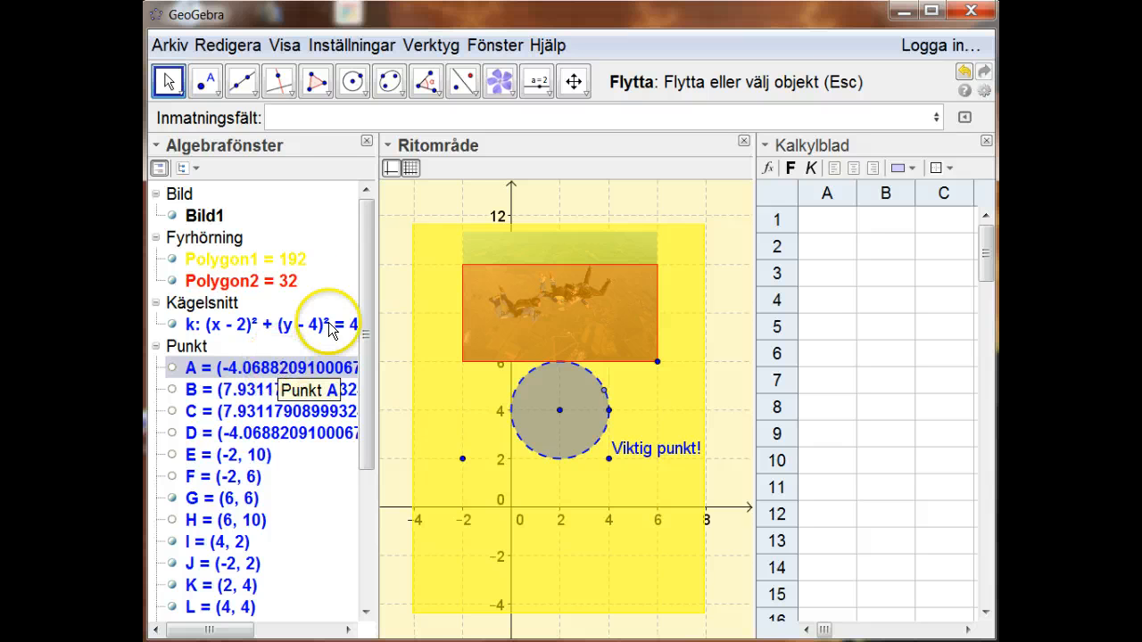
click(254, 257)
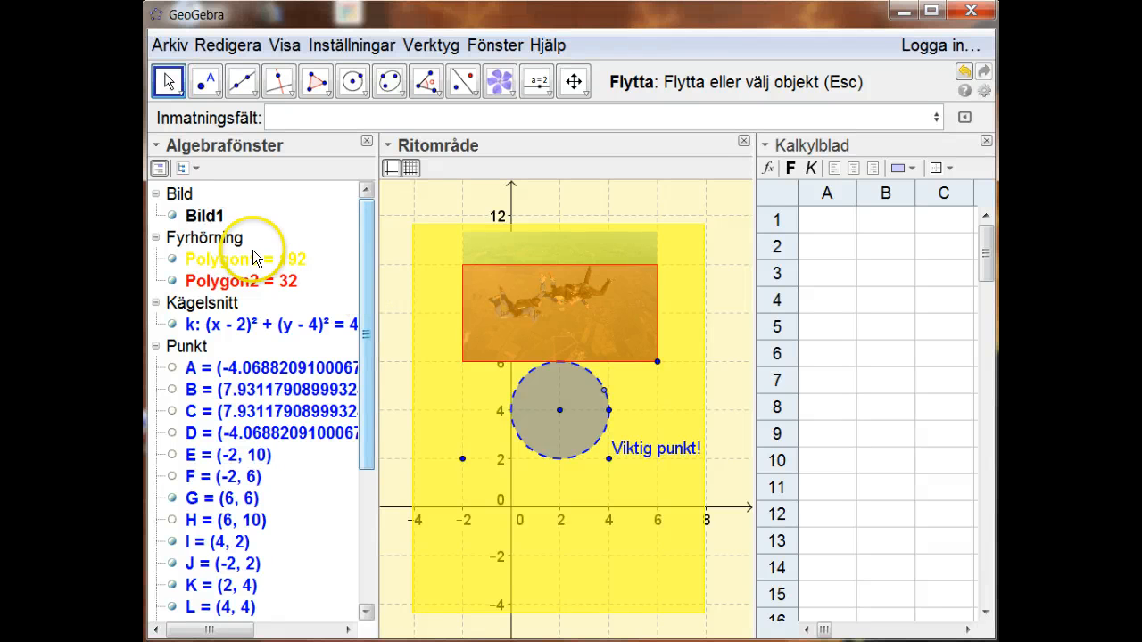
click(197, 213)
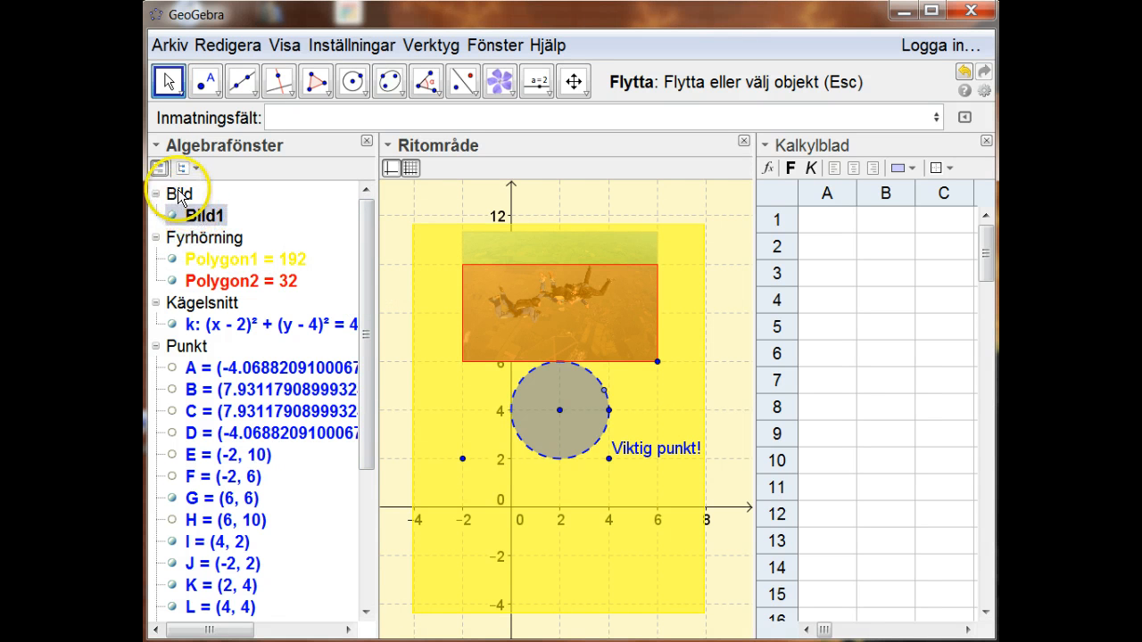
Open the properties of the image Bild1 and mark it as a Hjälpobjekt.
click(170, 177)
click(181, 195)
right_click(181, 196)
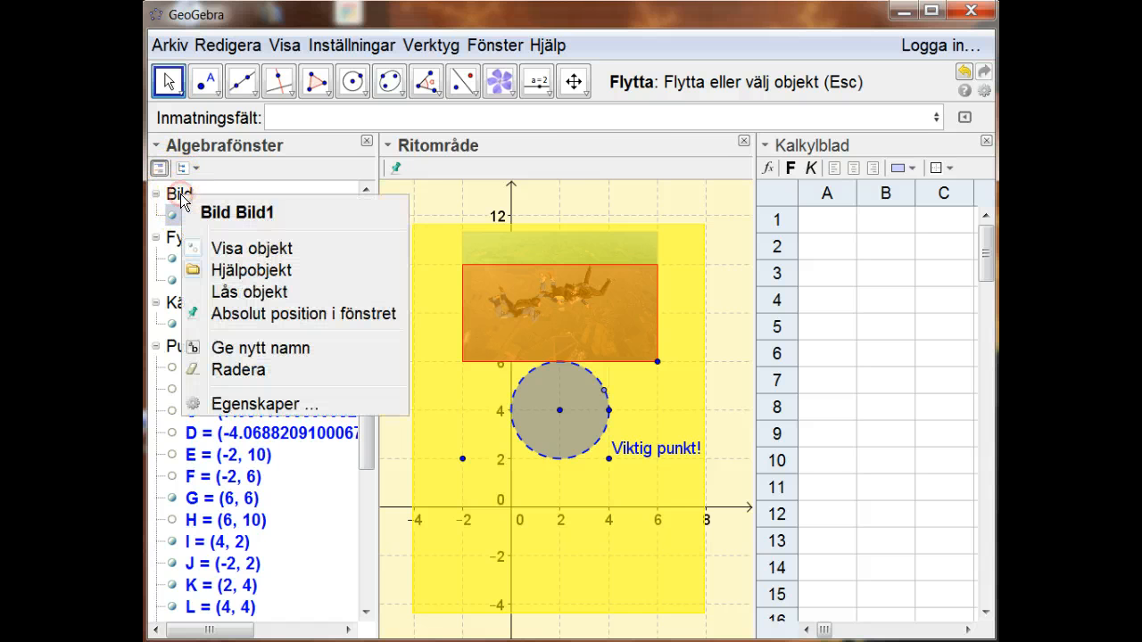
click(237, 266)
right_click(205, 216)
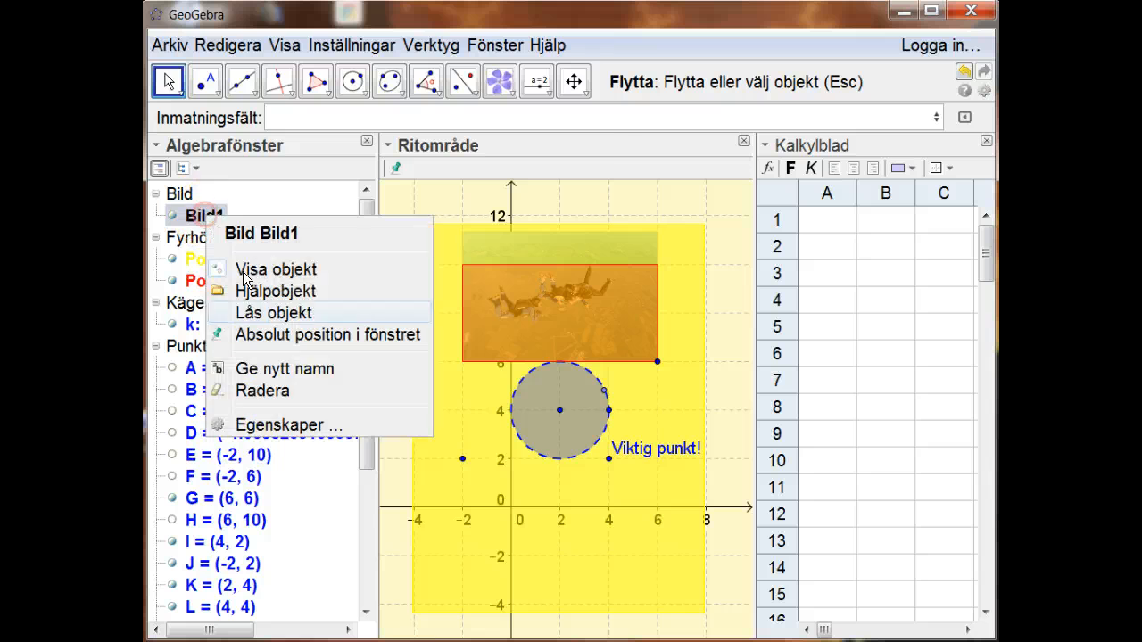
click(267, 426)
click(181, 267)
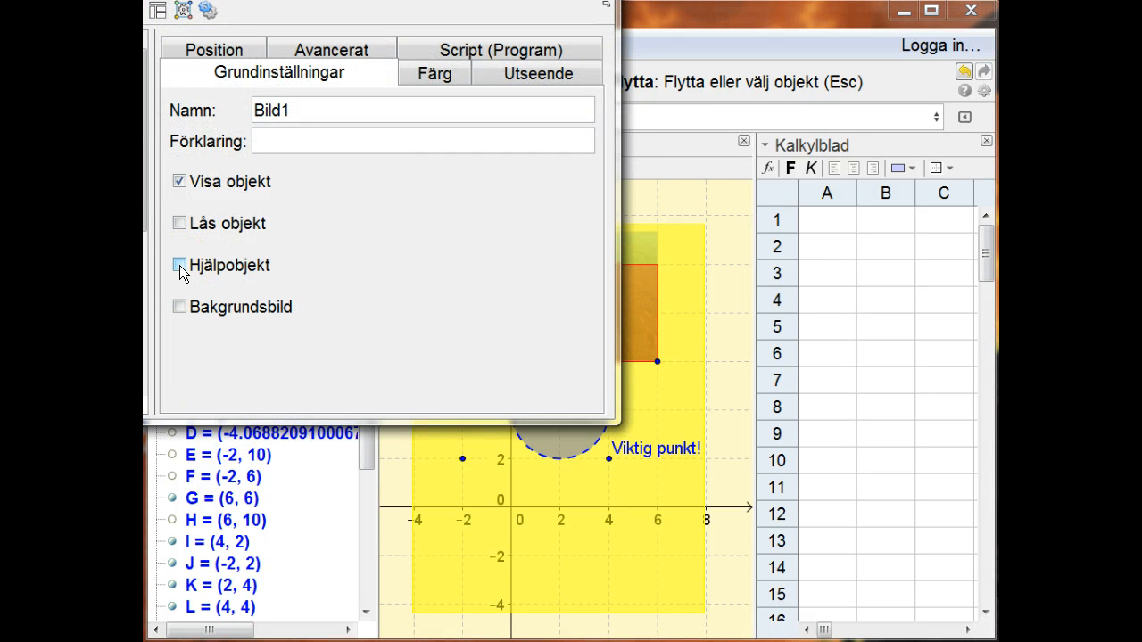
click(179, 265)
Mark both polygons and the circle k as Hjälpobjekt in the object settings.
drag(306, 0, 697, 1)
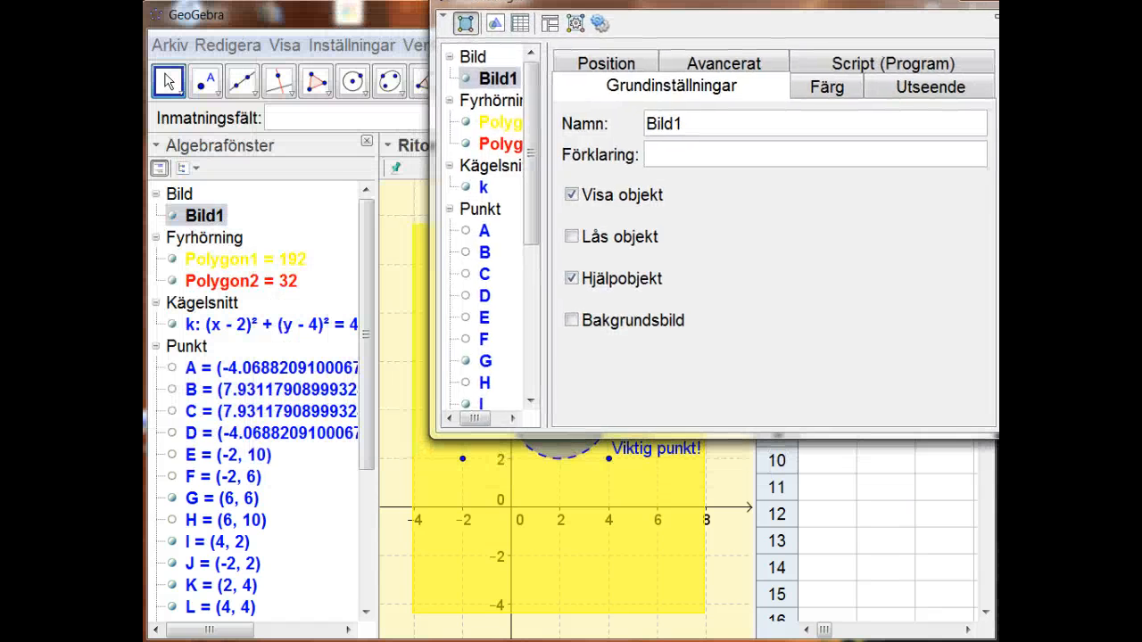
click(493, 141)
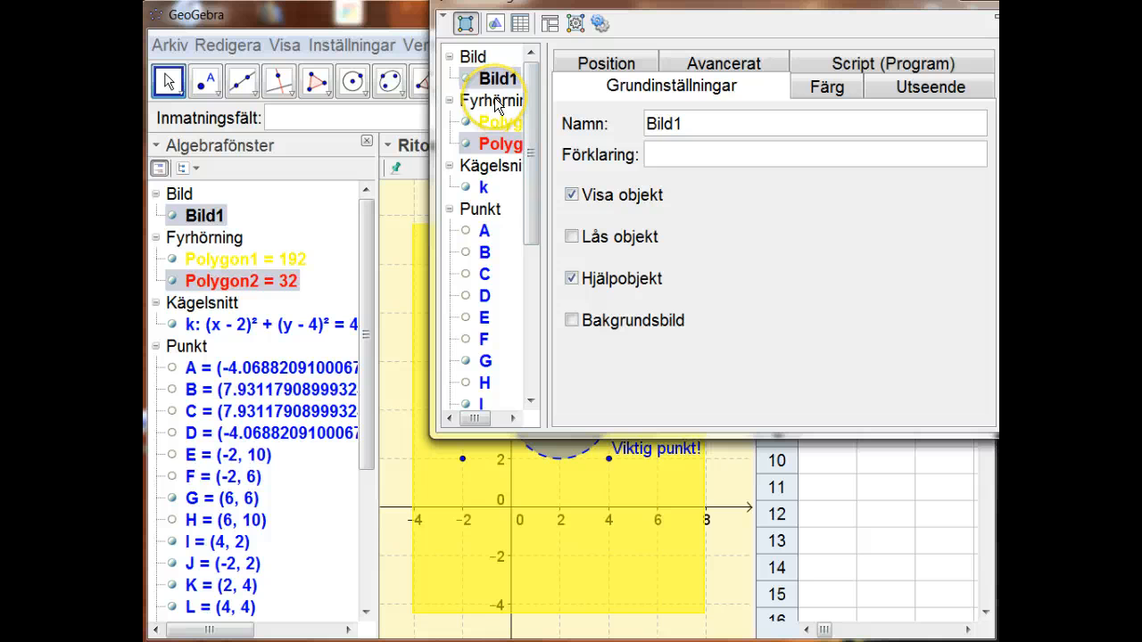
click(494, 97)
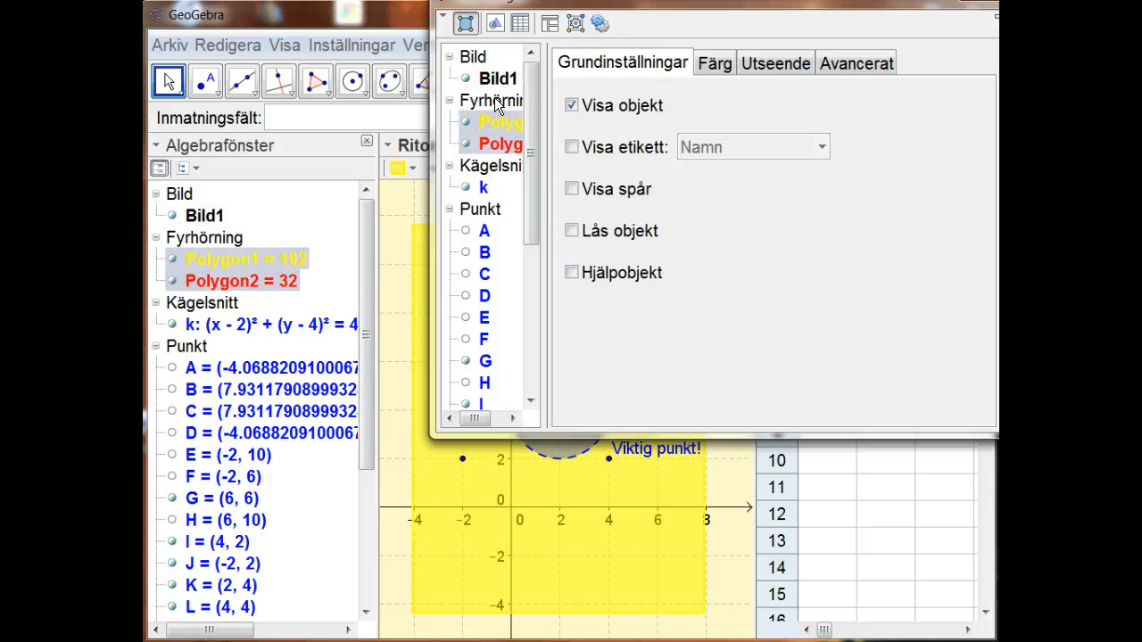
click(571, 274)
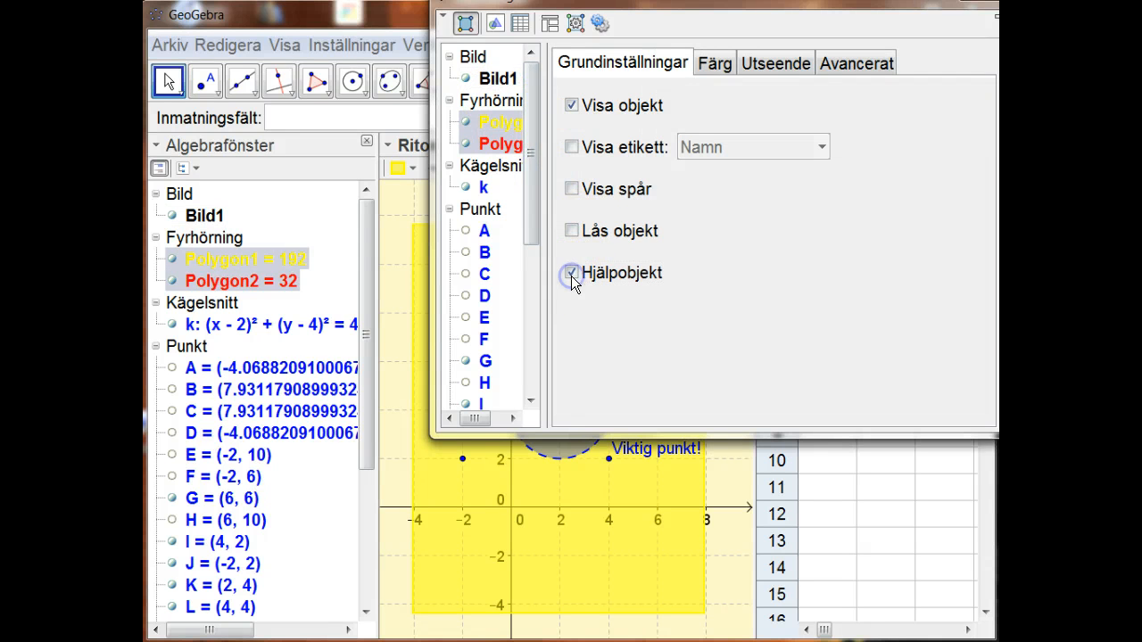
click(482, 186)
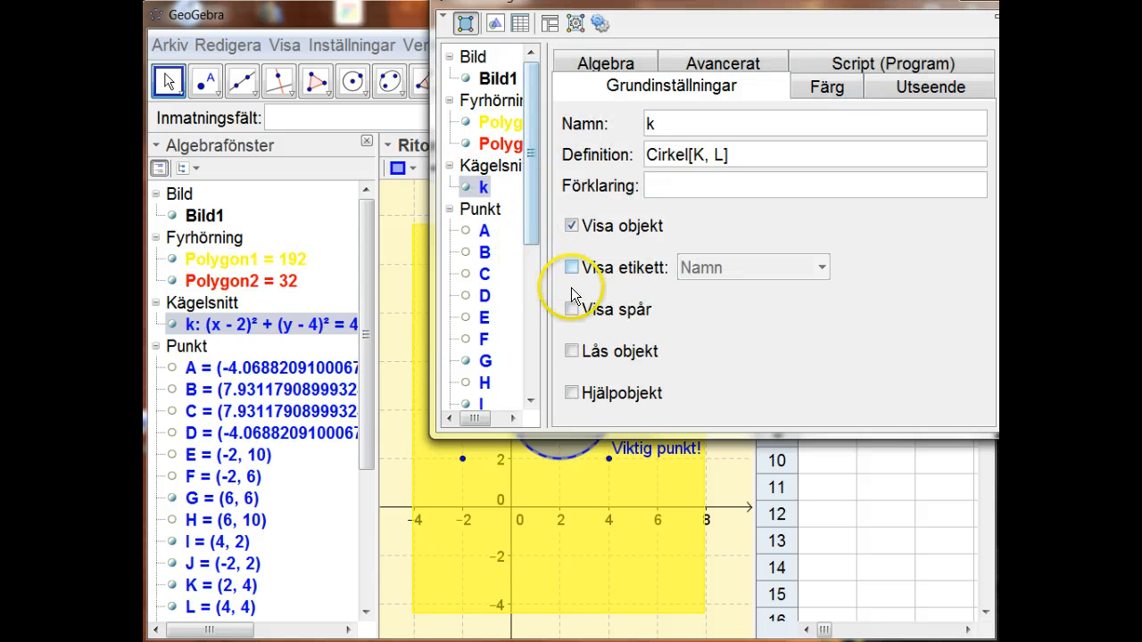
click(572, 393)
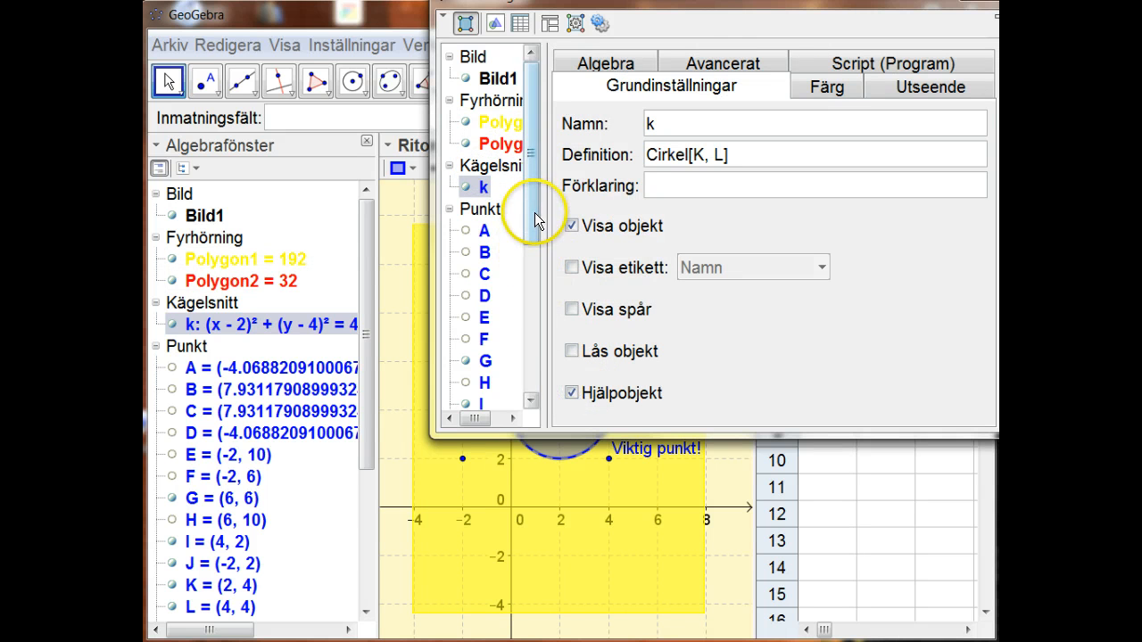
Mark all the segments a to h as Hjälpobjekt and close the settings.
drag(534, 210, 526, 372)
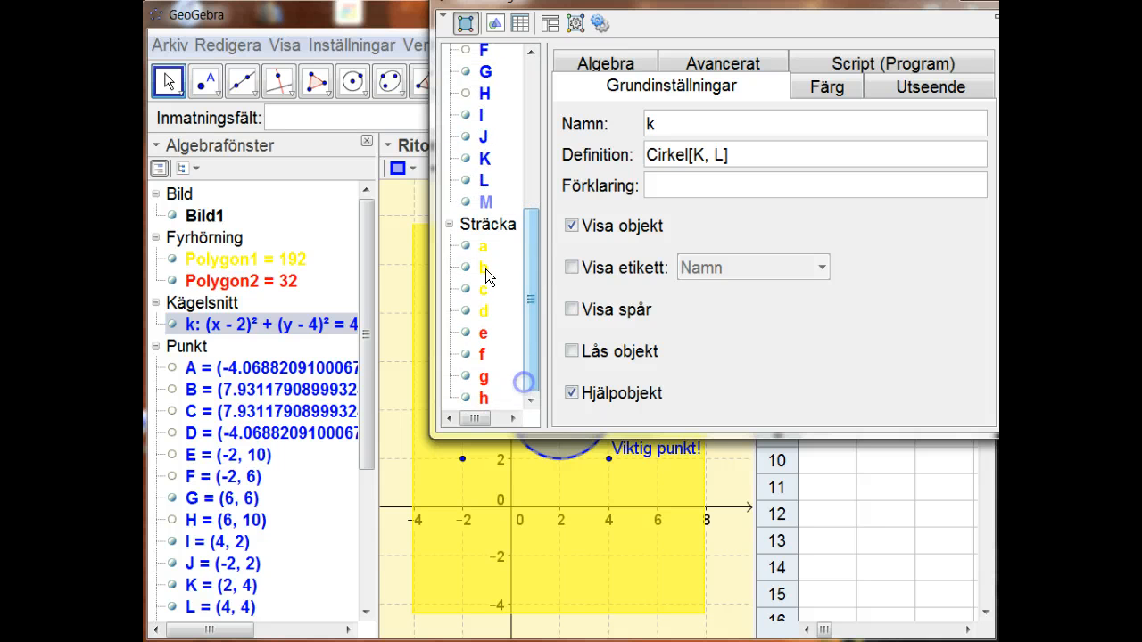
click(490, 227)
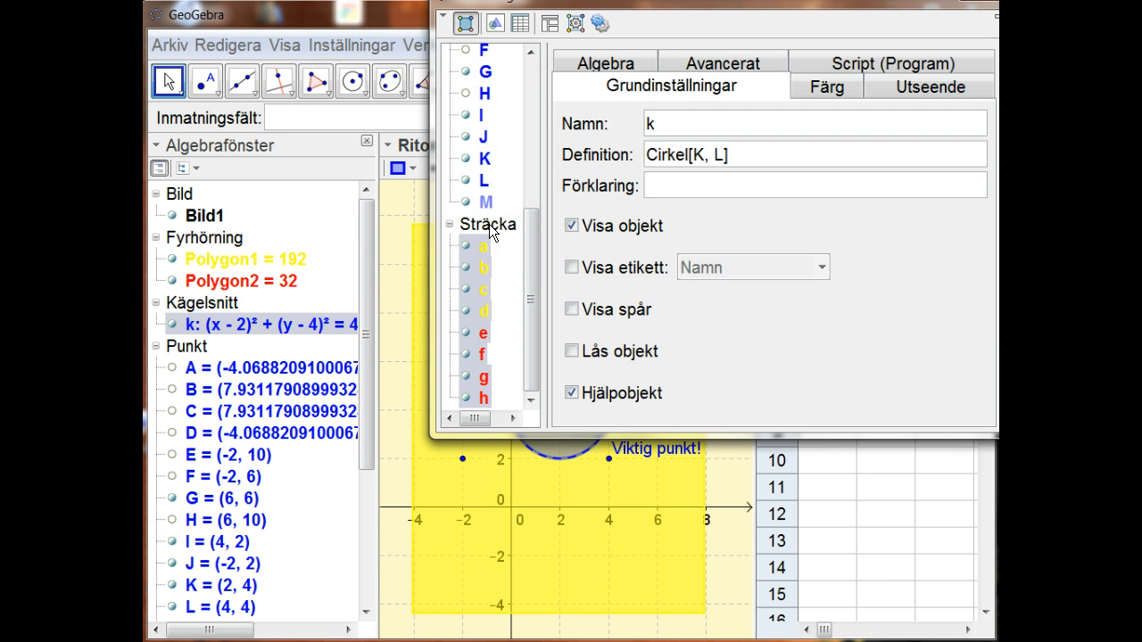
click(490, 228)
click(570, 274)
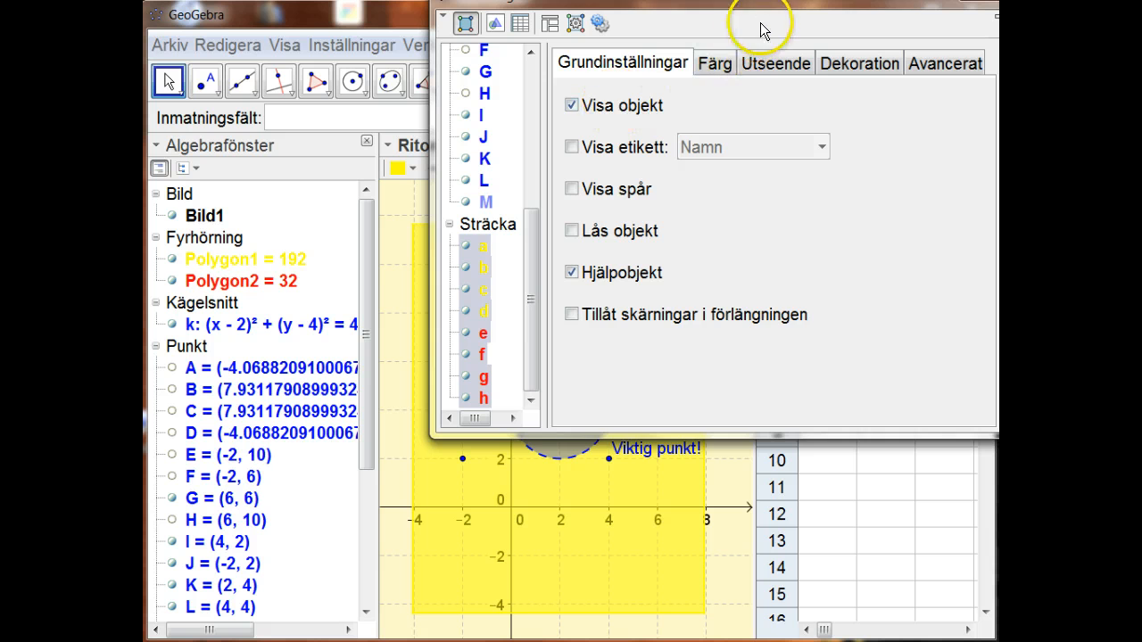
drag(768, 1, 710, 60)
click(916, 59)
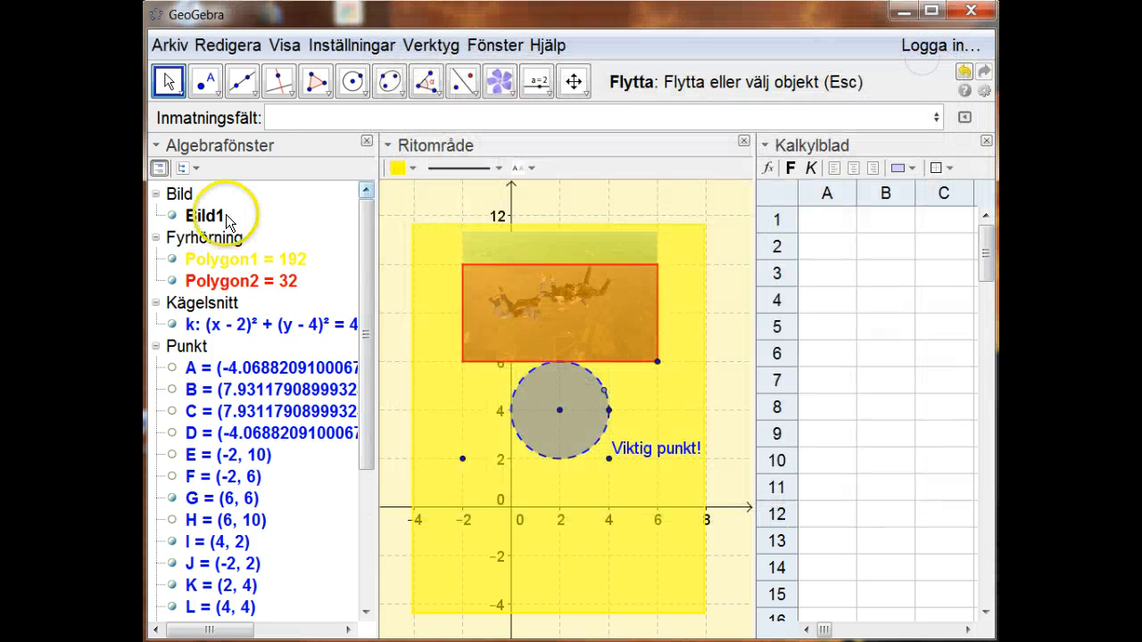
Hide the auxiliary objects in the Algebra view and select the listed points.
click(160, 168)
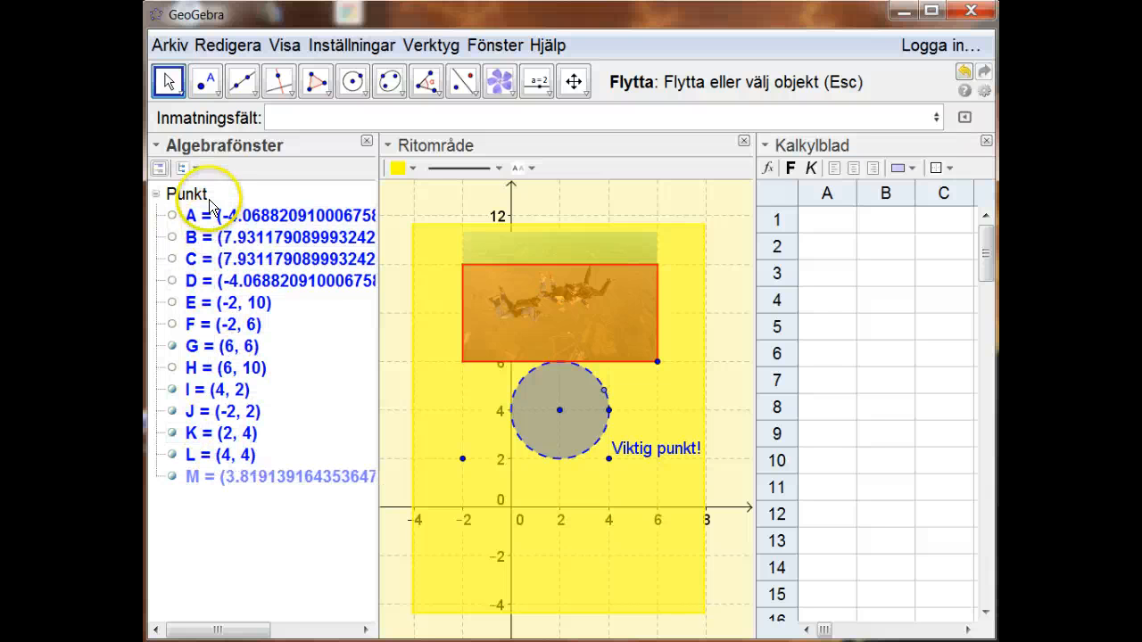
click(217, 368)
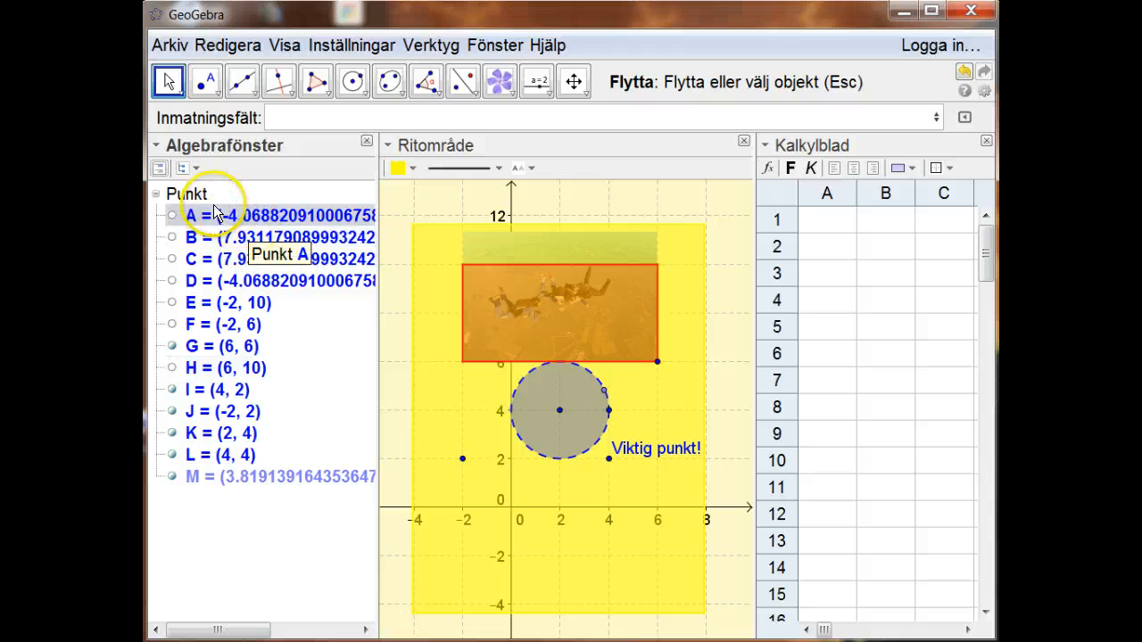
click(188, 197)
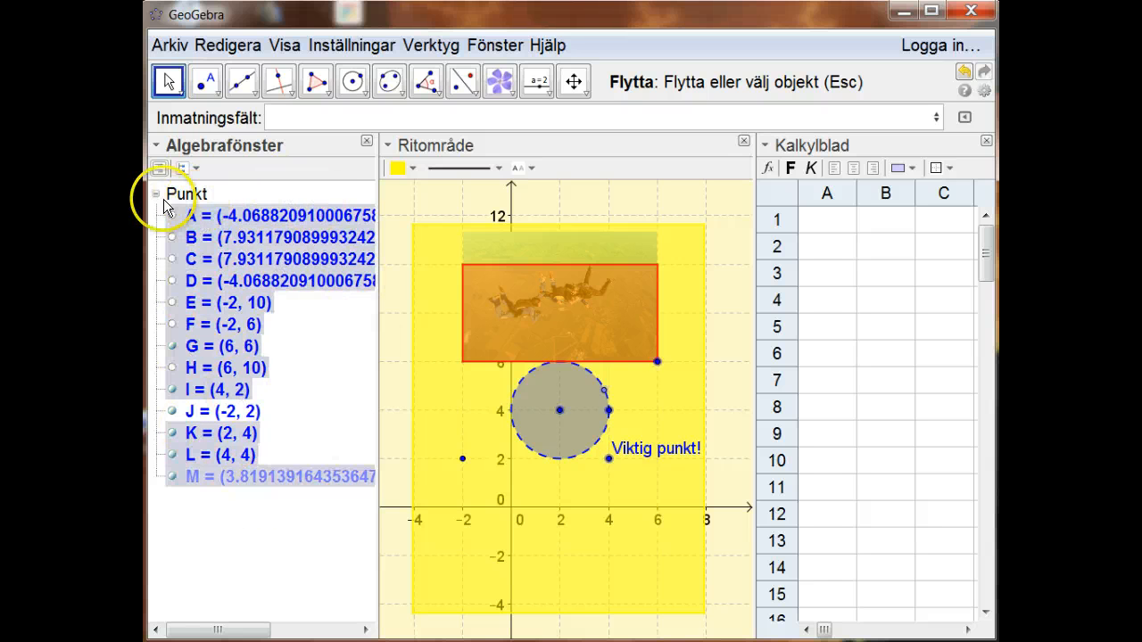
Collapse and restore the Algebra view's style bar, and switch the auxiliary objects on and off again.
click(155, 145)
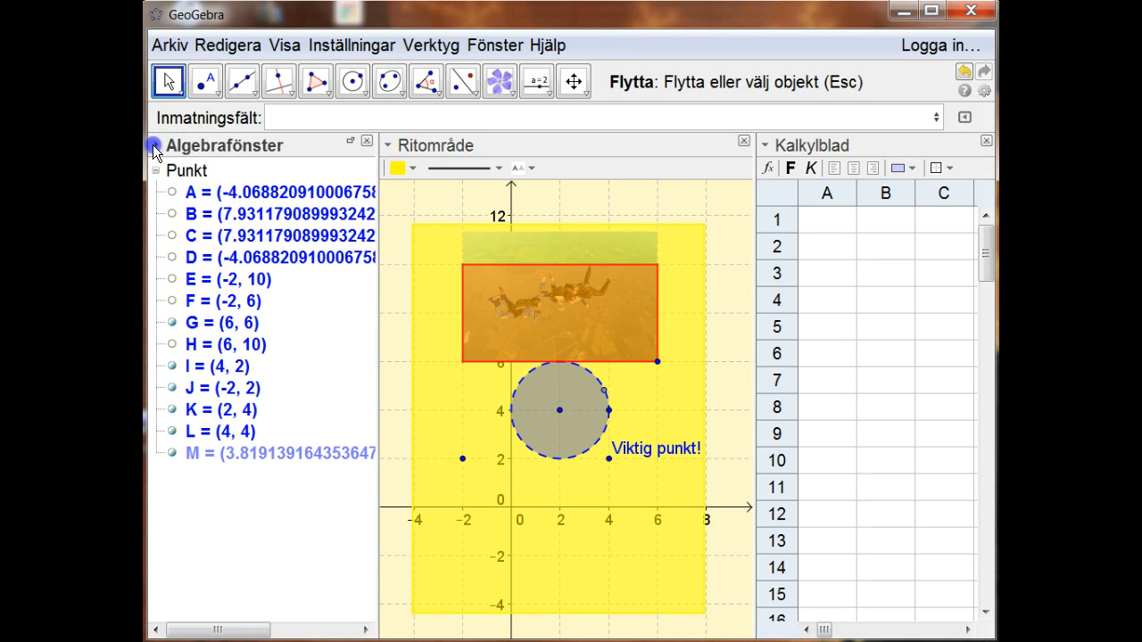
click(152, 144)
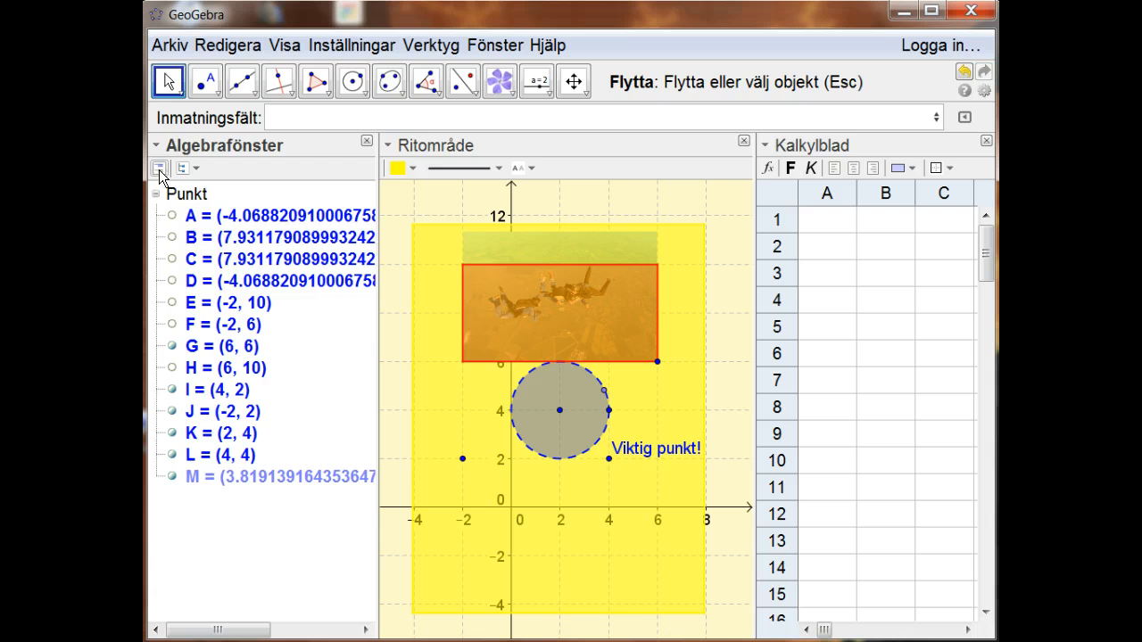
click(159, 170)
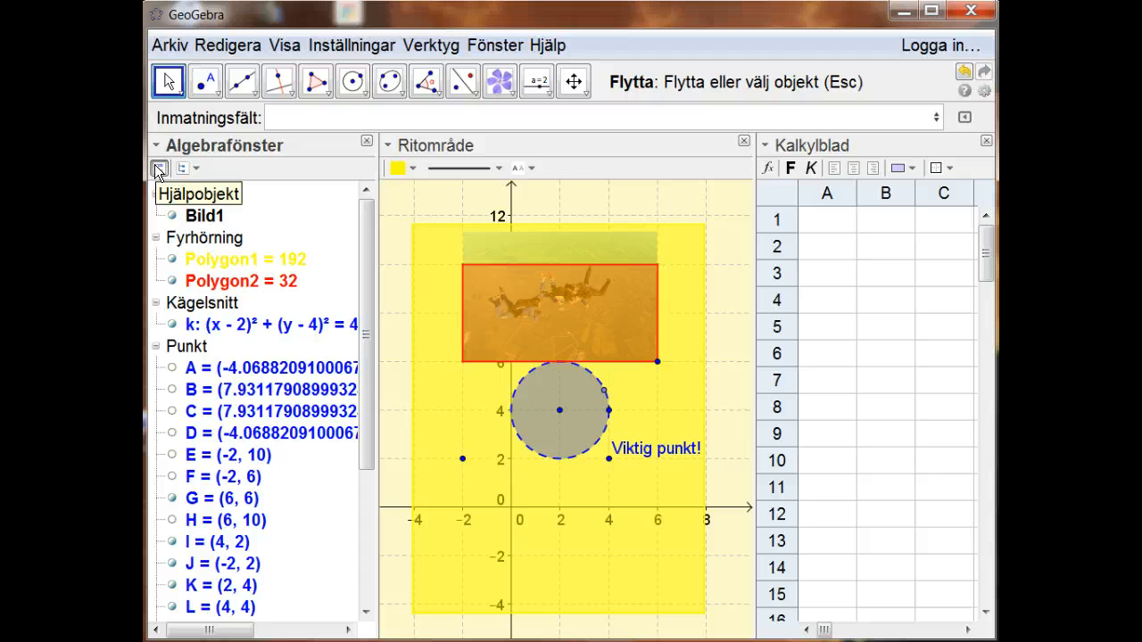
click(159, 169)
click(181, 214)
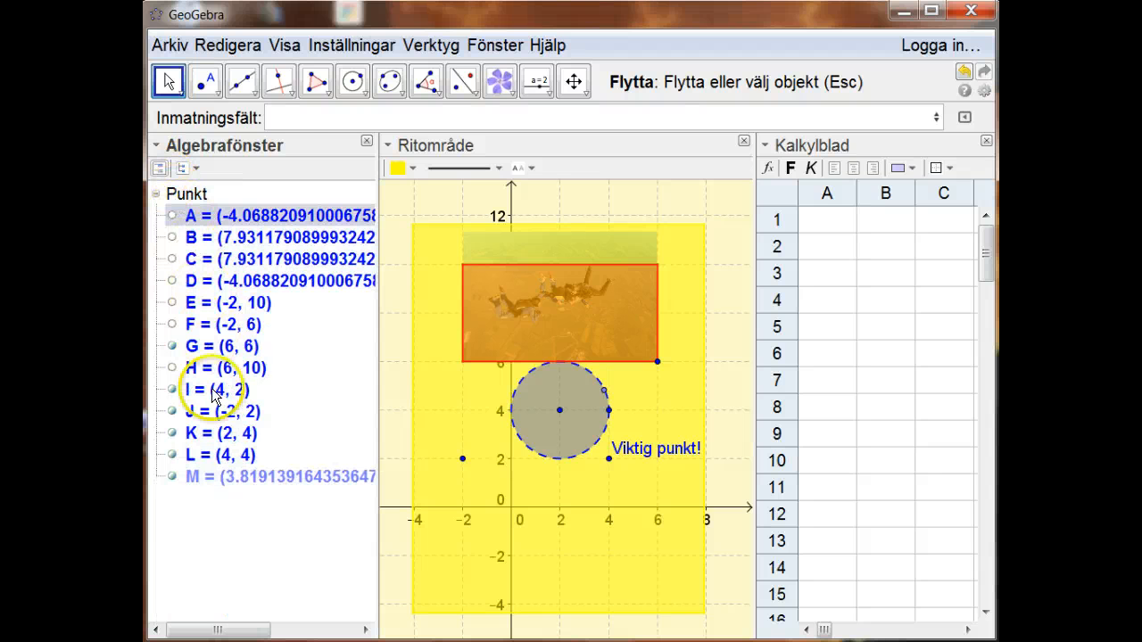
Close the Algebra and Spreadsheet views and deselect all objects in the drawing area.
click(366, 143)
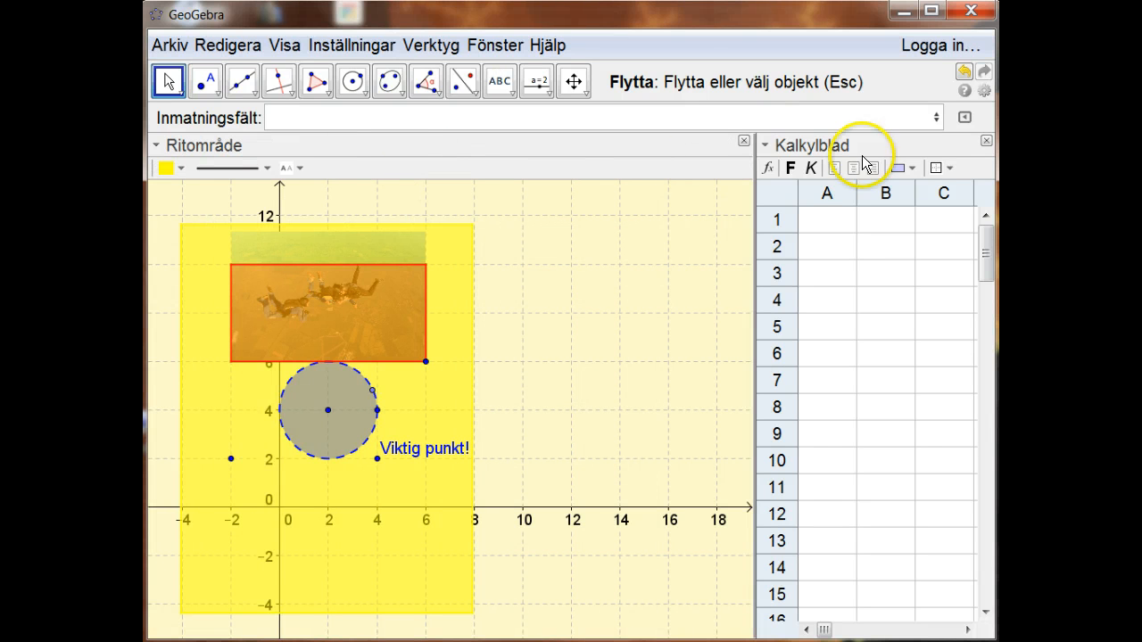
click(985, 141)
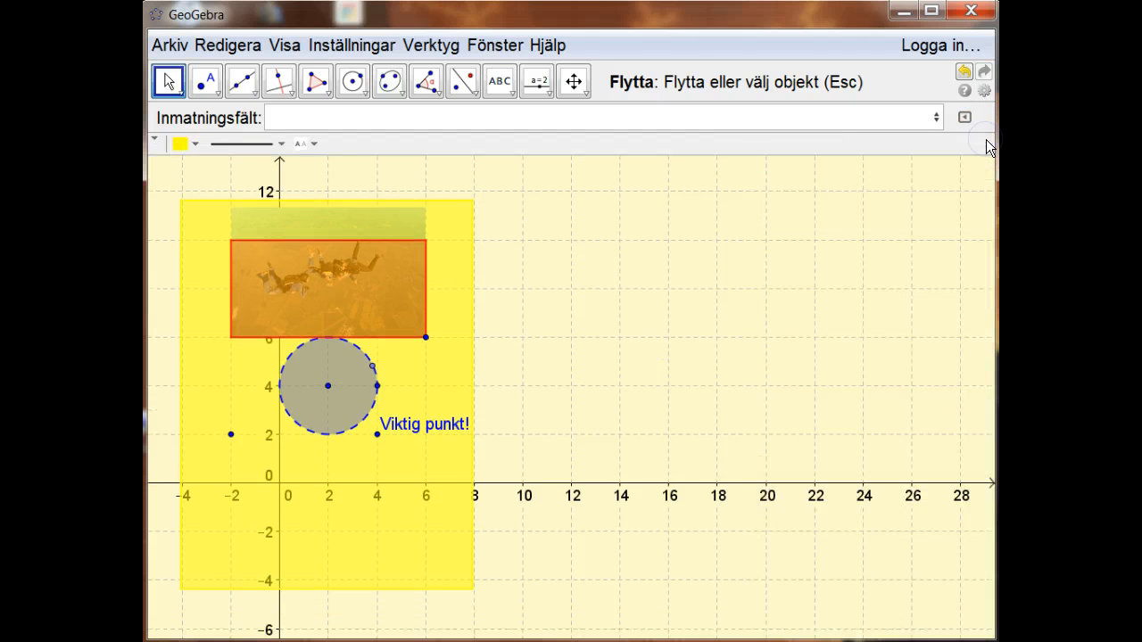
click(646, 224)
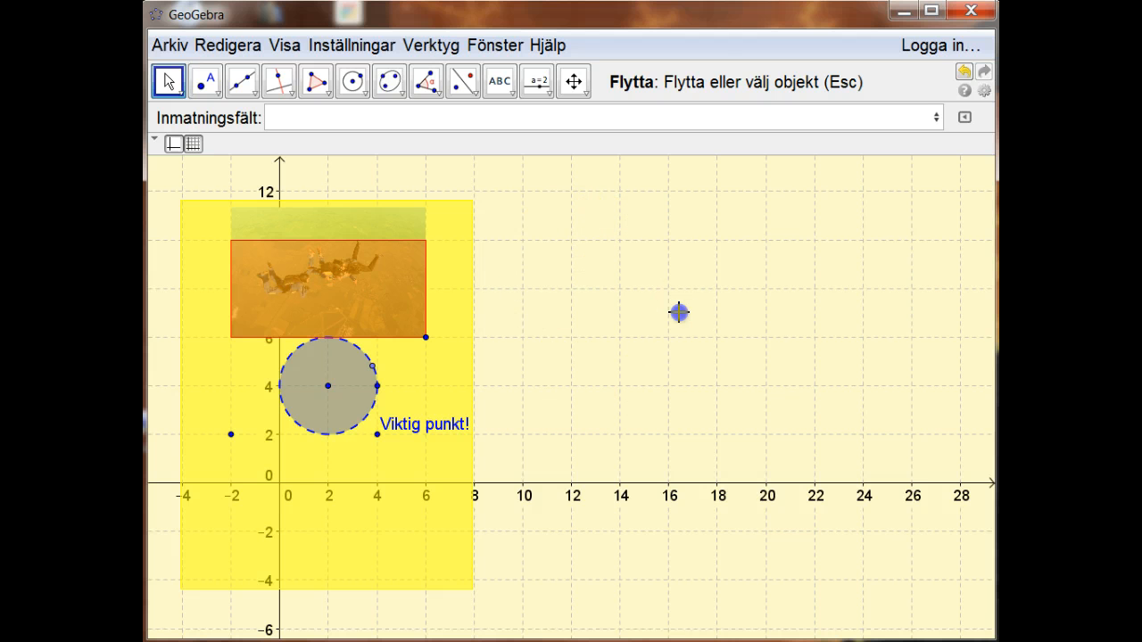
Hide the grid and the axes in the drawing area and collapse its style bar.
click(193, 143)
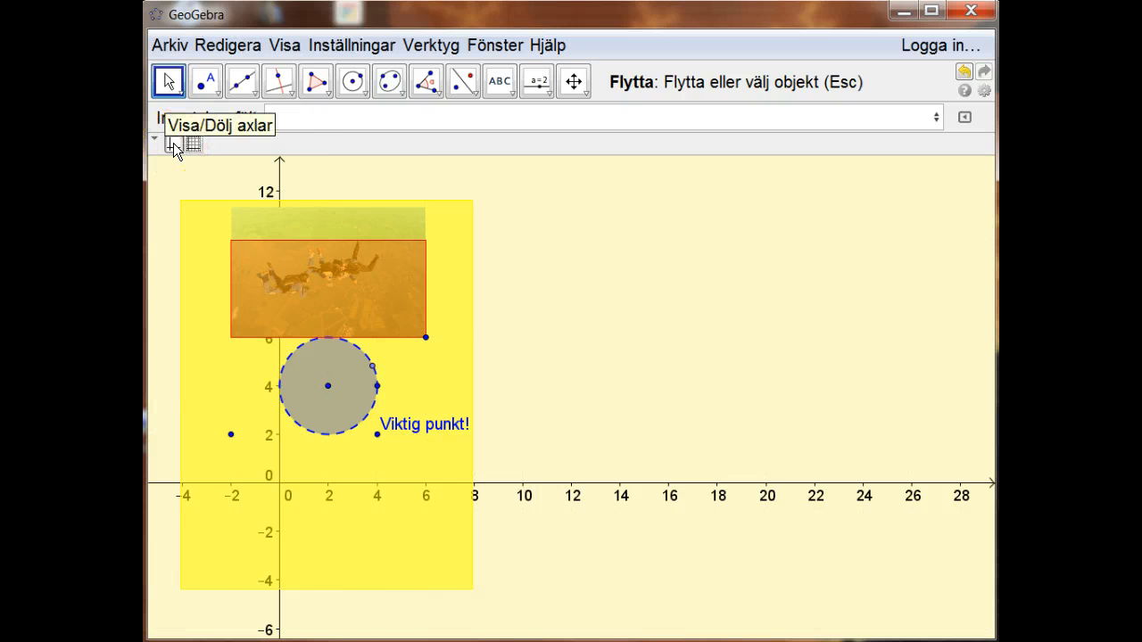
click(173, 142)
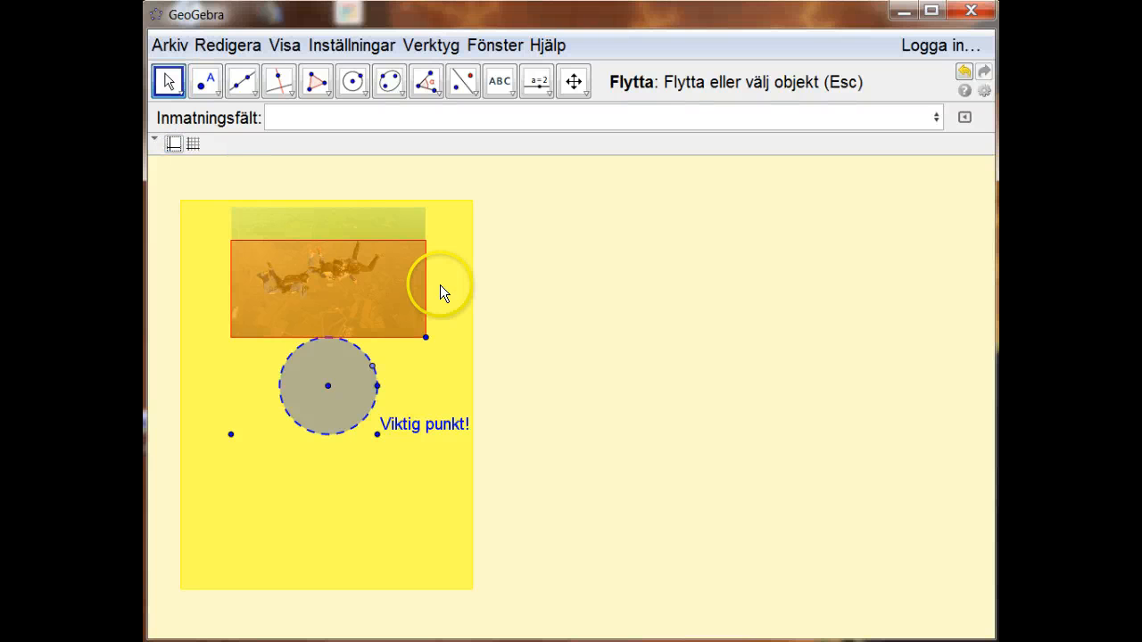
click(152, 142)
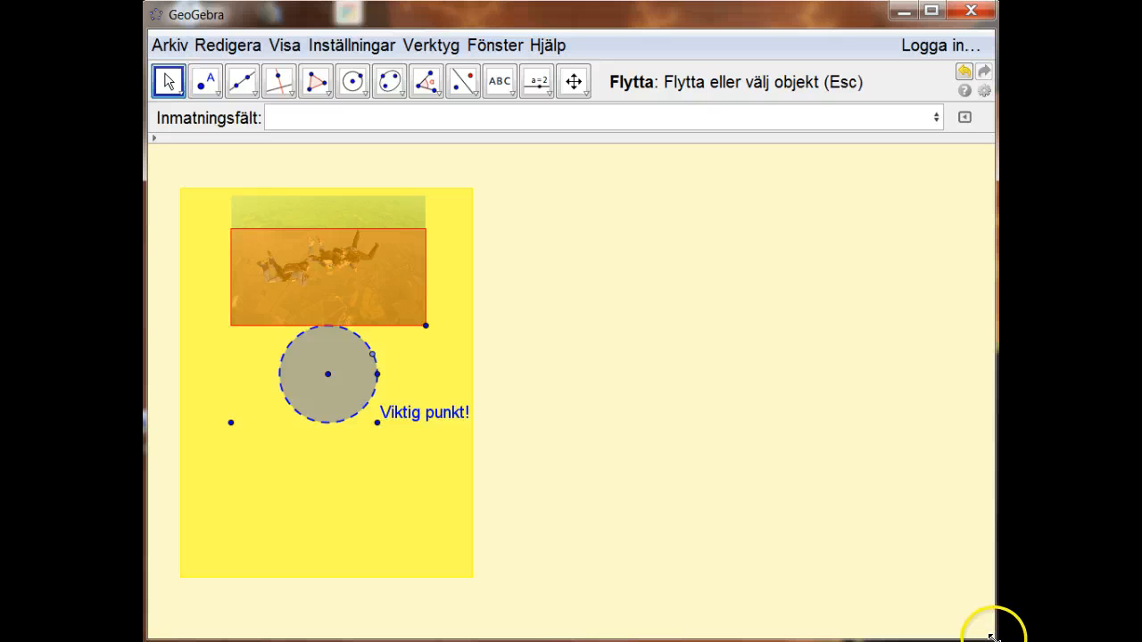
Shrink the program window around the construction and hide the Inmatningsfält.
drag(995, 638, 586, 622)
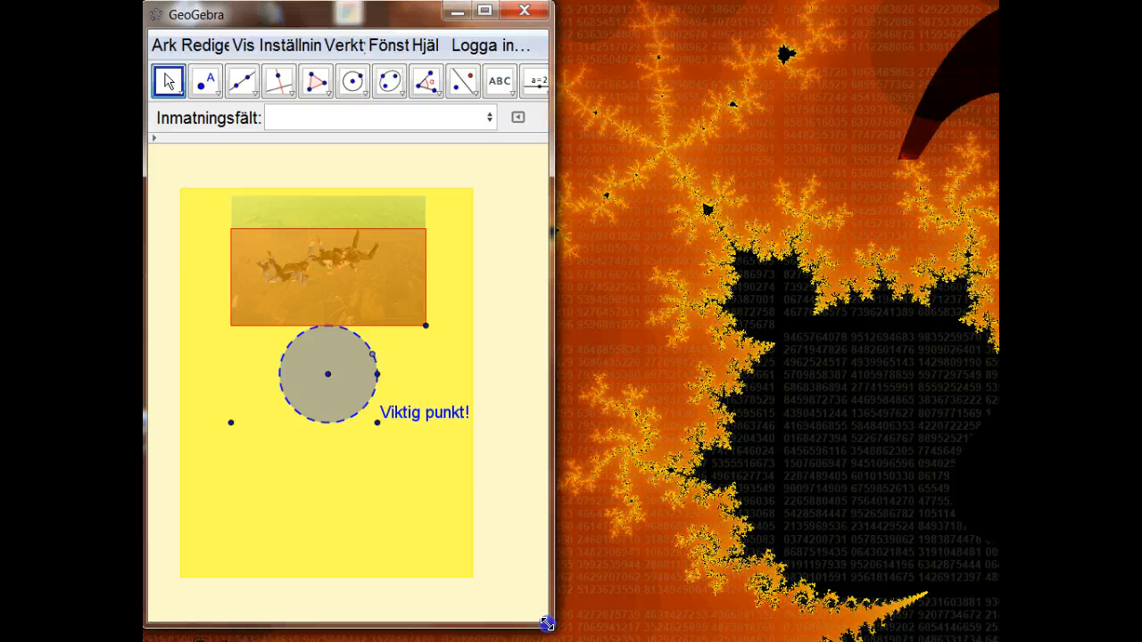
click(244, 44)
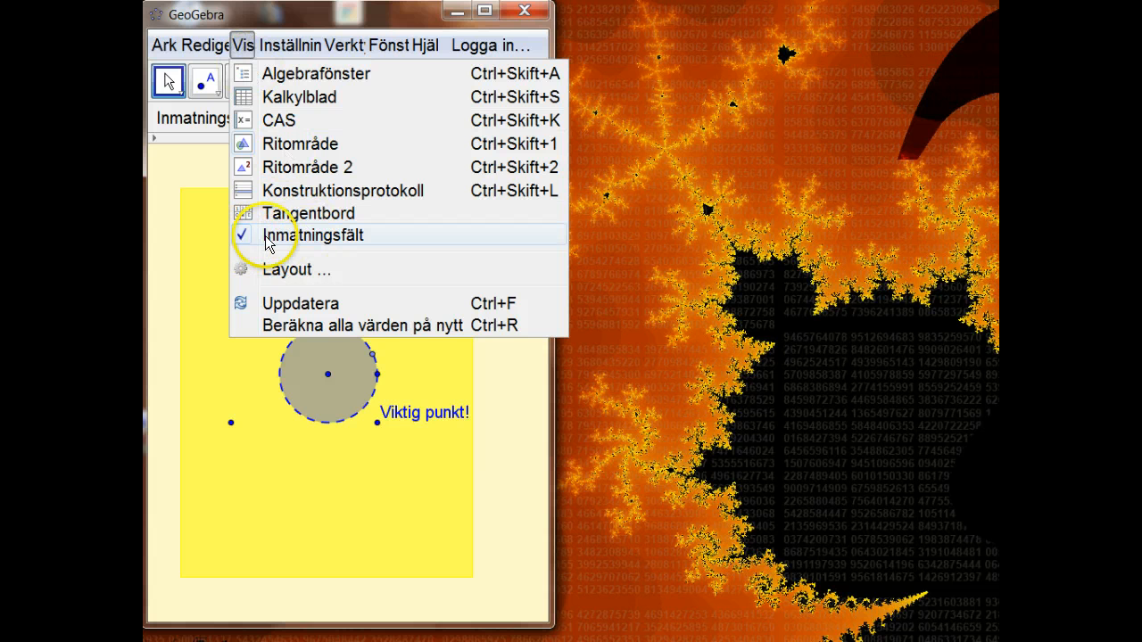
click(360, 235)
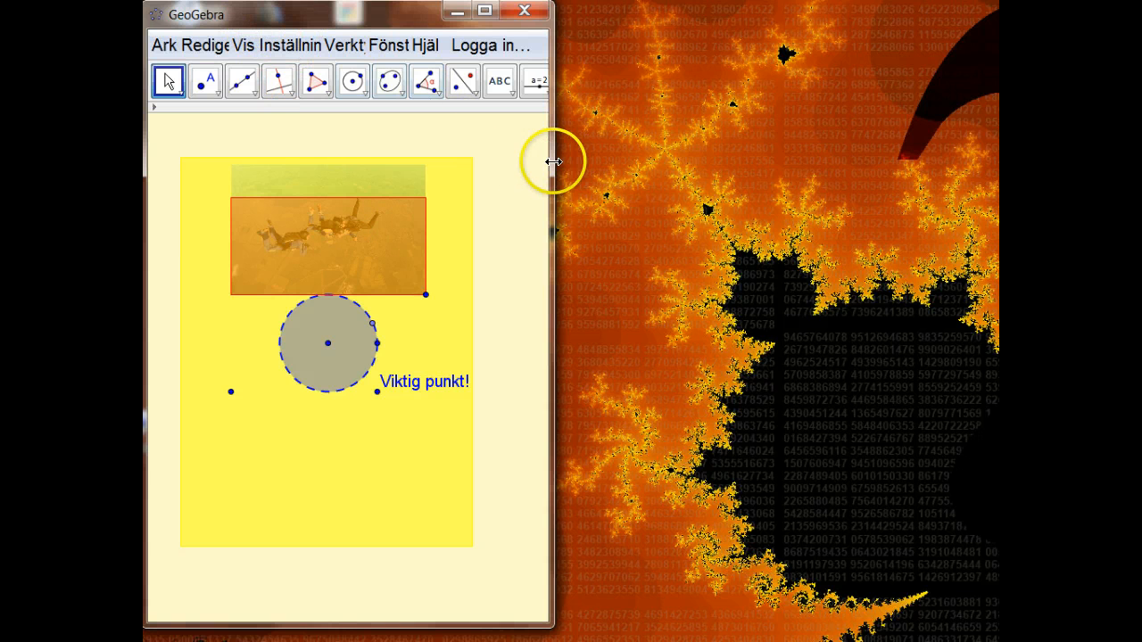
Widen the window, switch off the Verktygsfält in the layout settings, and close the settings.
drag(553, 161, 829, 133)
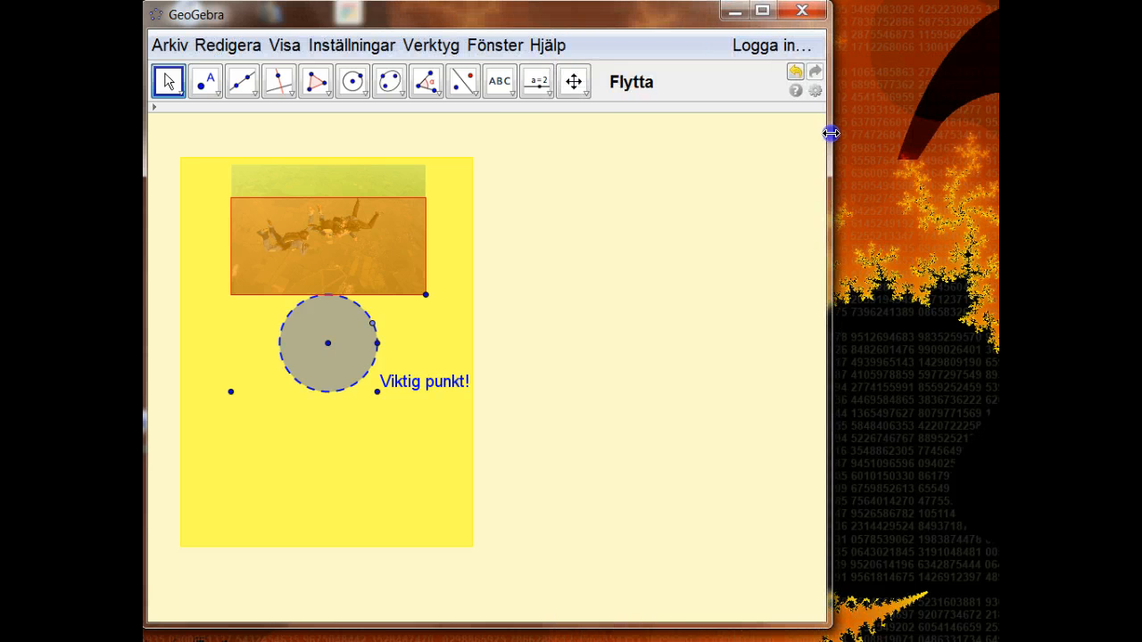
click(814, 92)
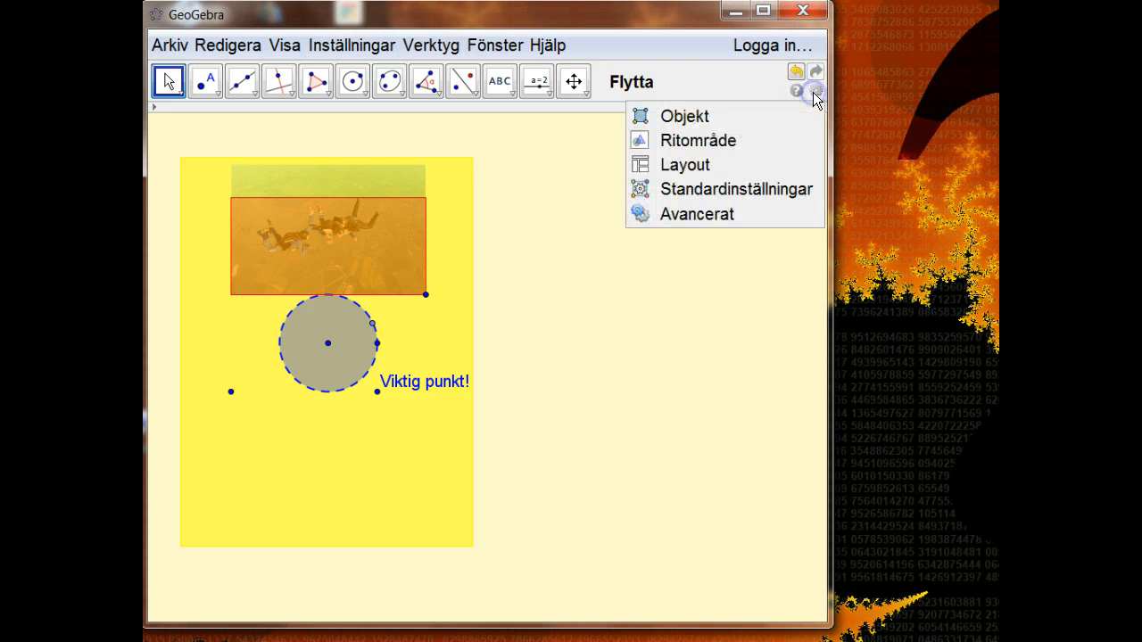
click(696, 164)
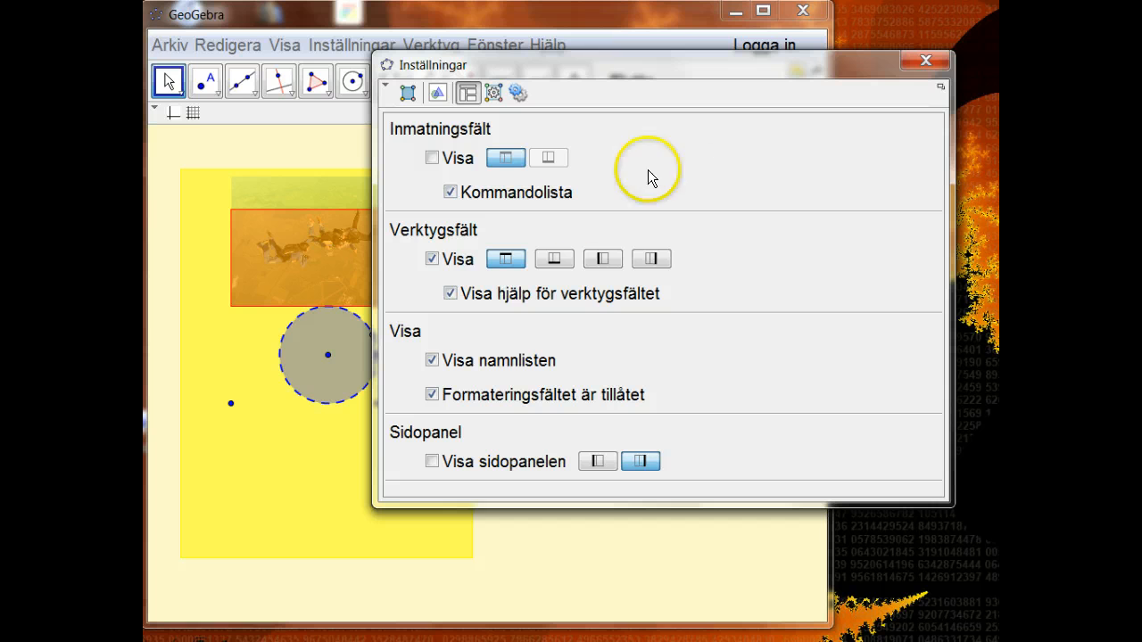
click(432, 260)
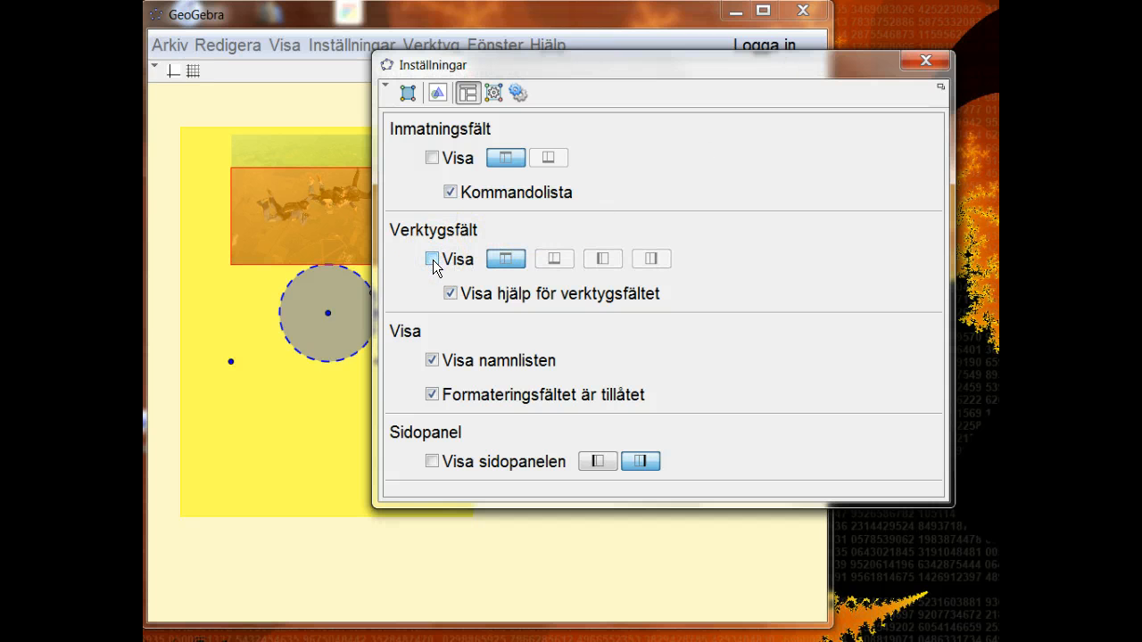
click(855, 81)
click(914, 60)
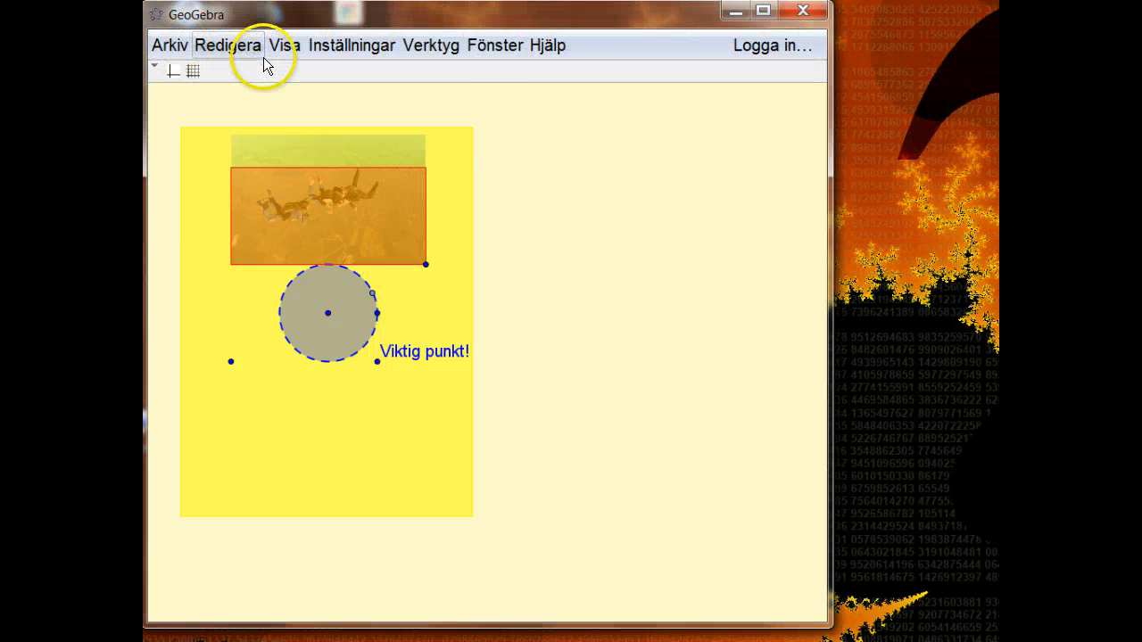
Collapse the drawing area's style bar and shrink the window's width and height to fit the yellow rectangle.
click(155, 66)
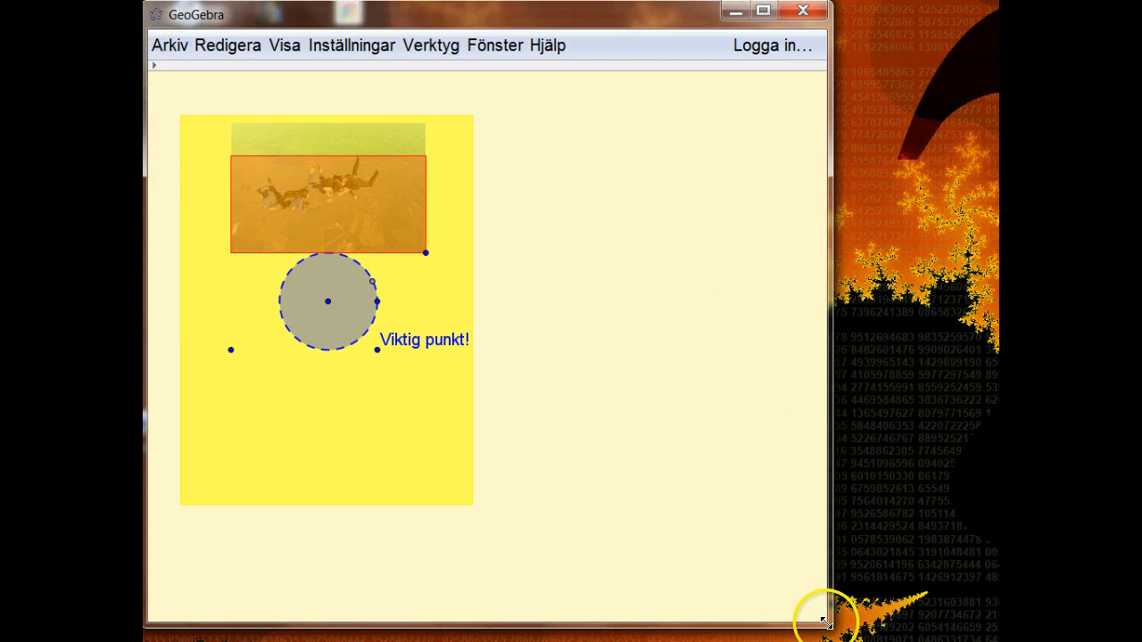
drag(828, 602, 533, 497)
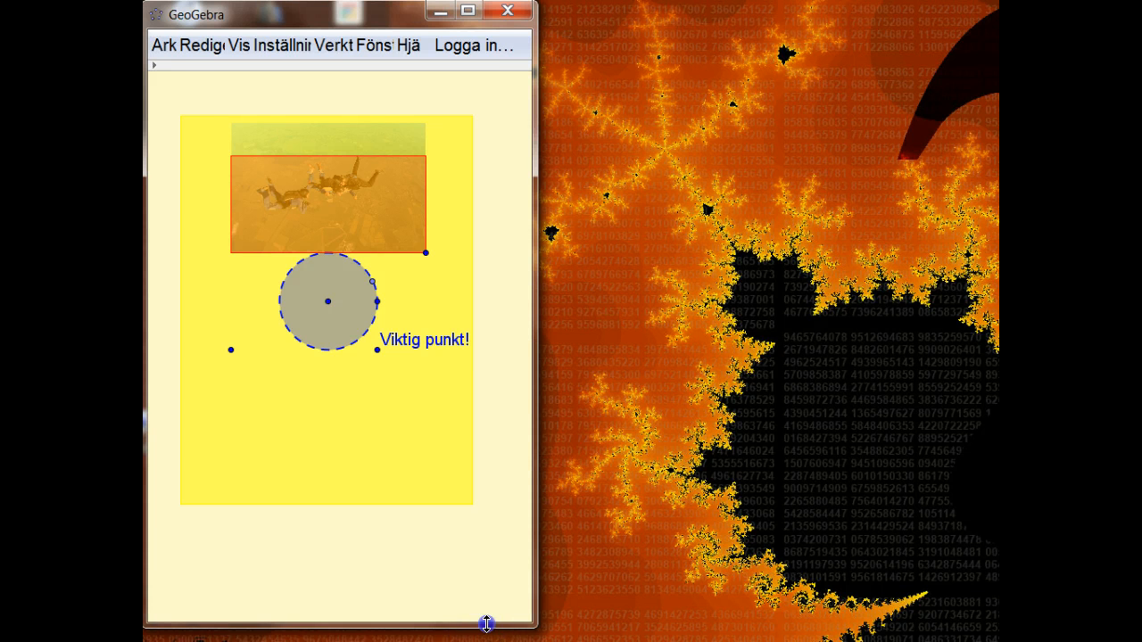
drag(484, 622, 484, 543)
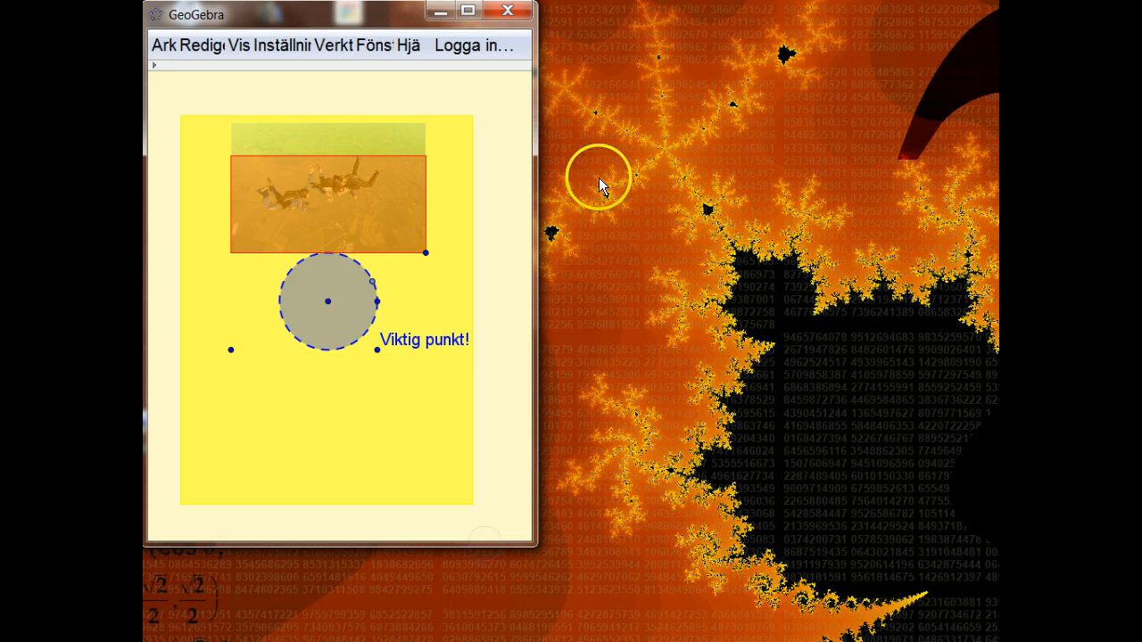